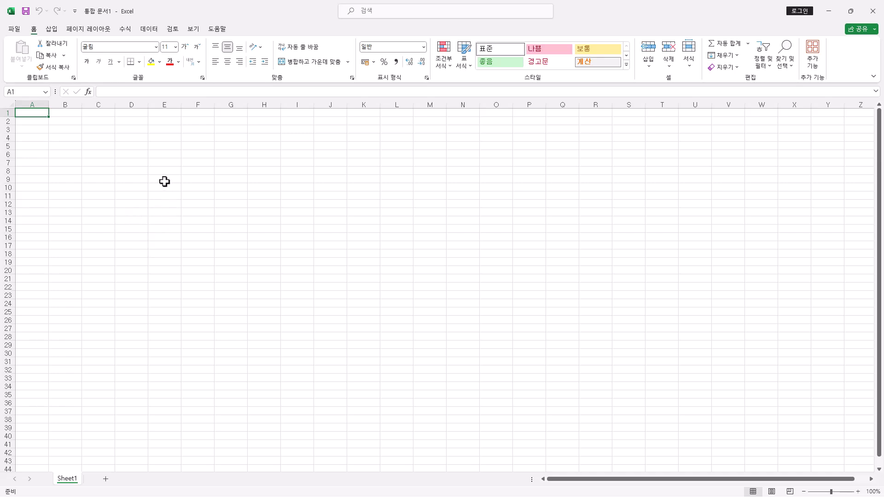
Step: Save the workbook in the ITQ folder under Documents, naming the file with the candidate number and full name
click(25, 15)
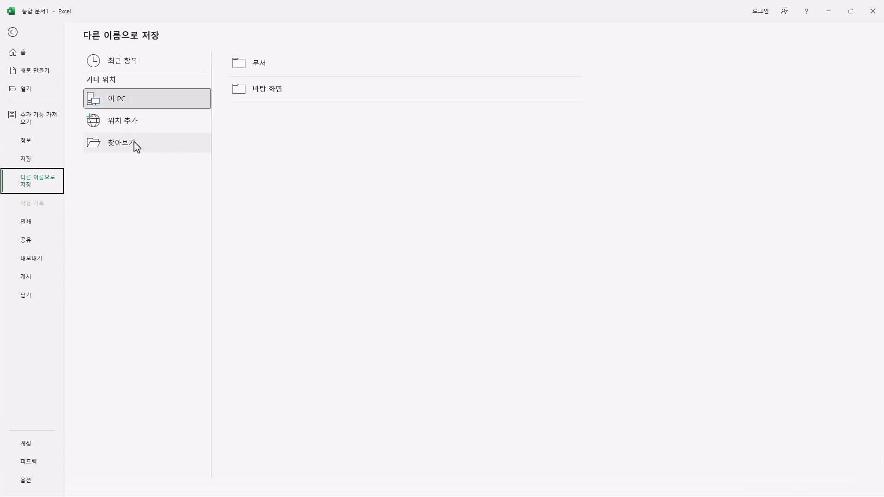
click(136, 144)
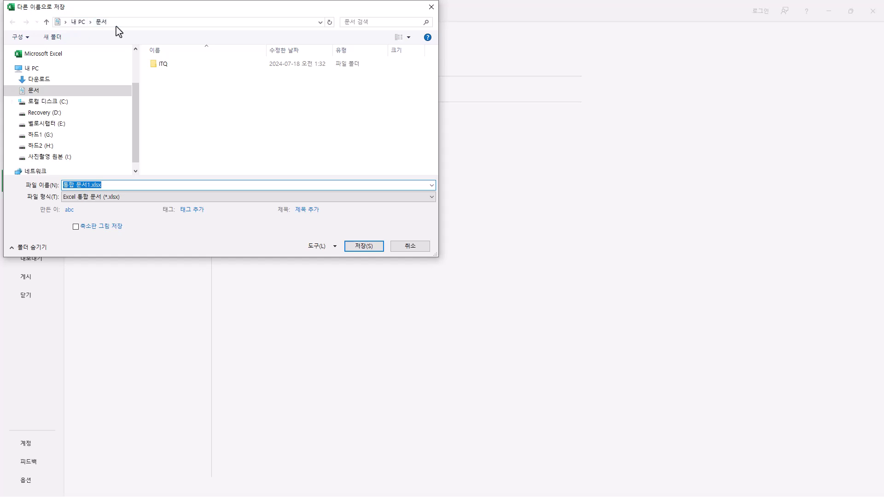
click(166, 67)
double_click(165, 68)
text(12345678-홍길동)
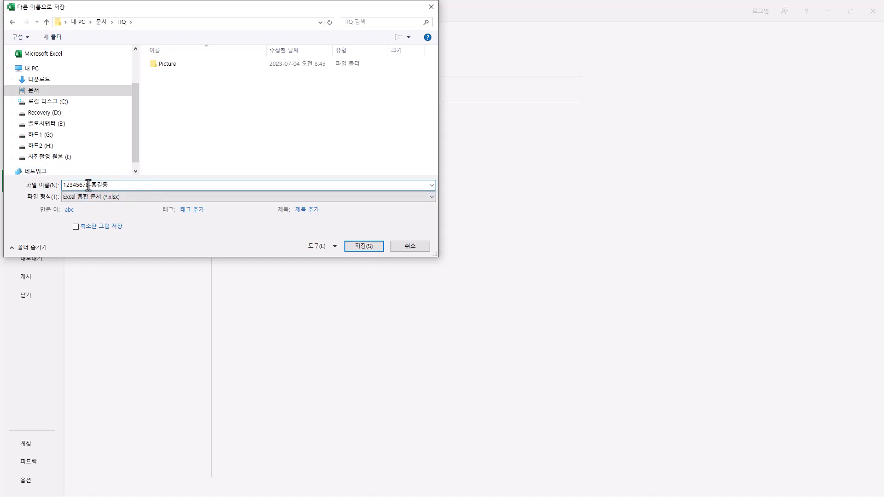
drag(88, 185, 48, 189)
click(117, 184)
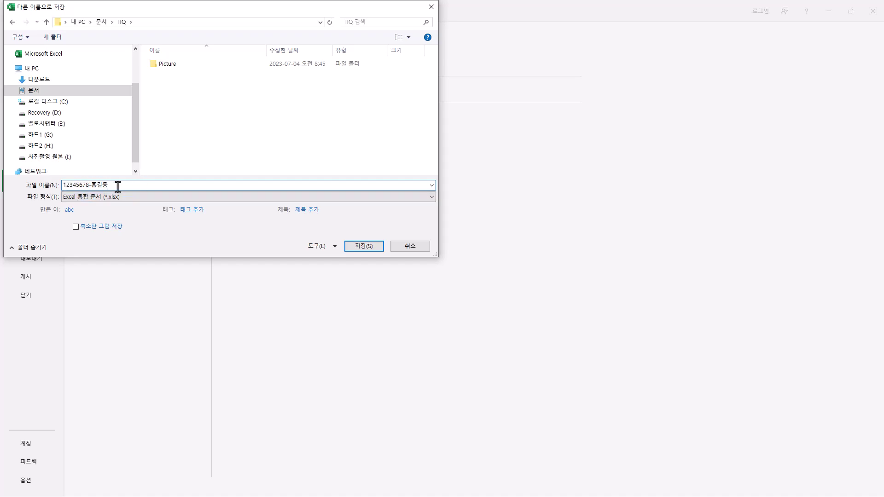
click(374, 249)
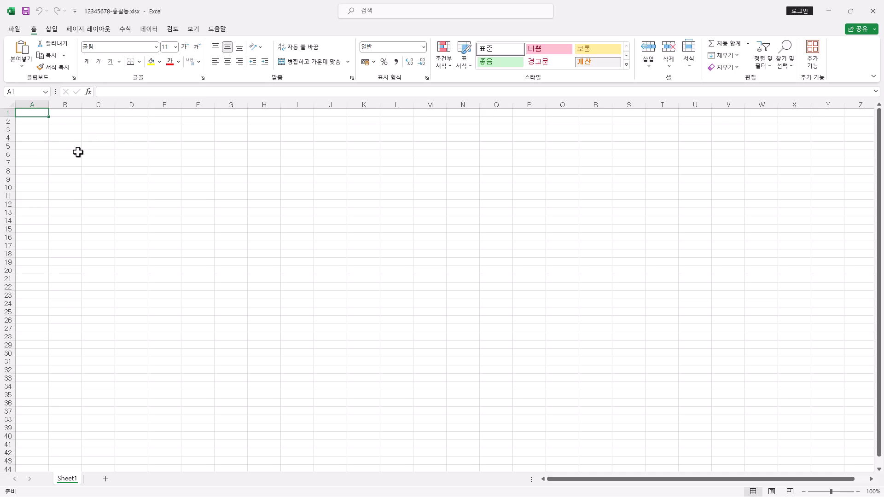
Step: Set the width of column A to 1
click(37, 105)
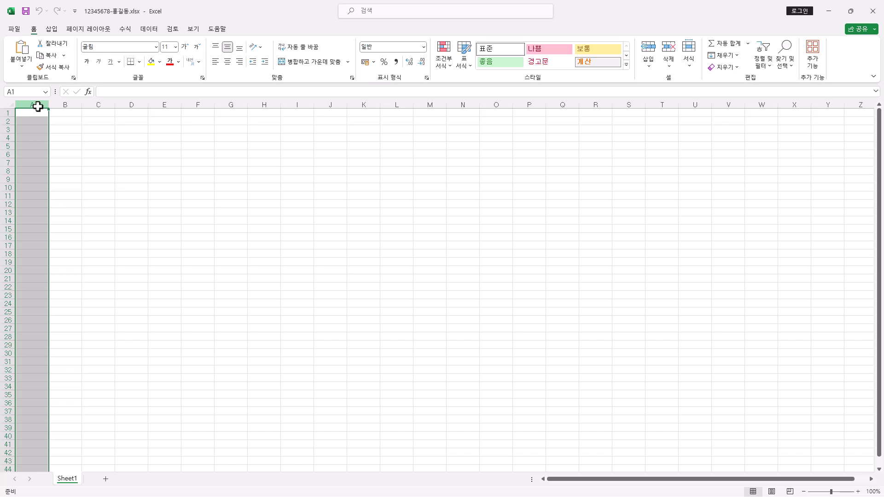
right_click(38, 106)
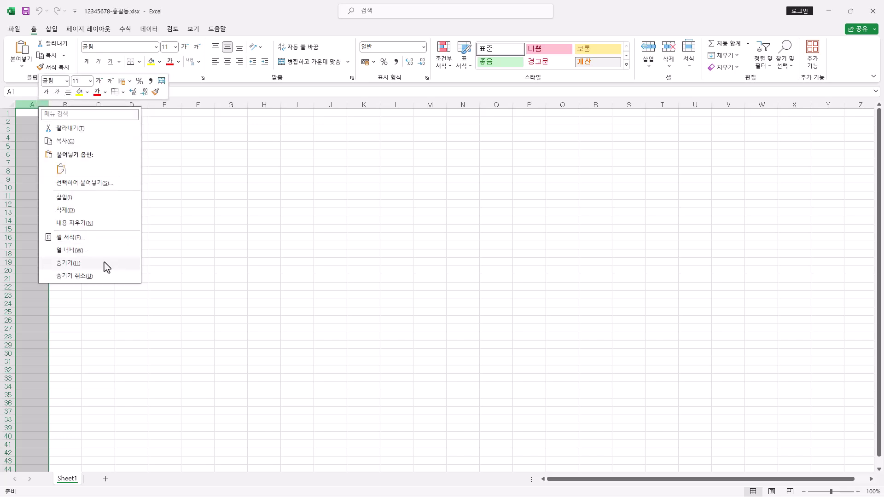
click(92, 251)
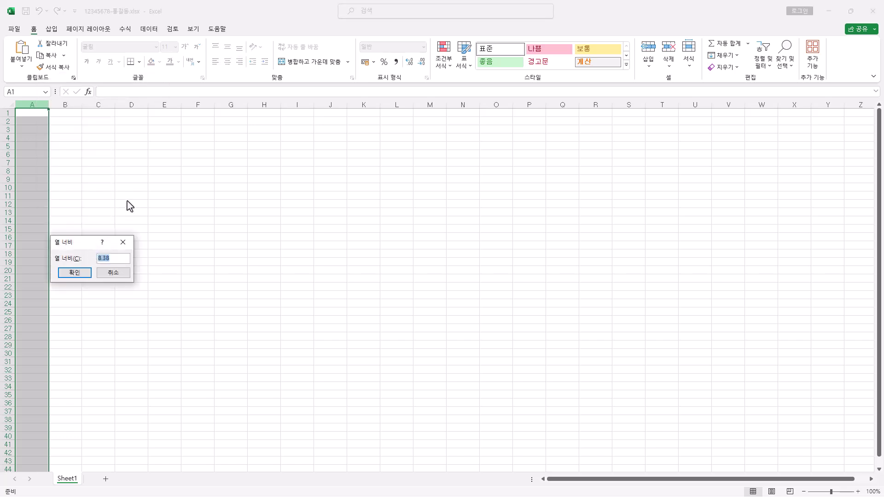
text(1)
click(75, 273)
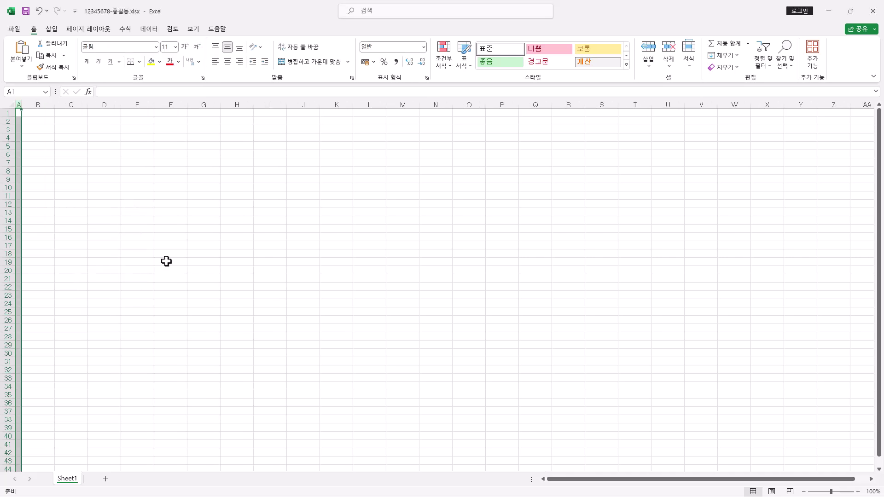
click(9, 106)
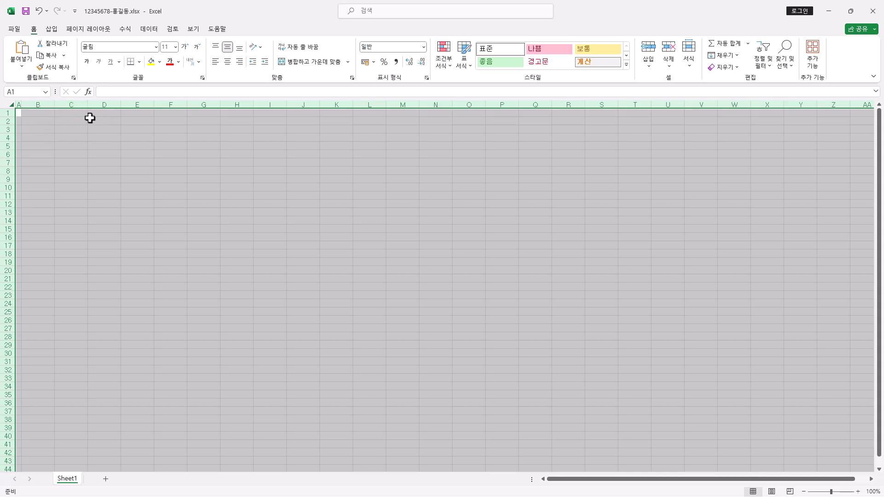
click(40, 137)
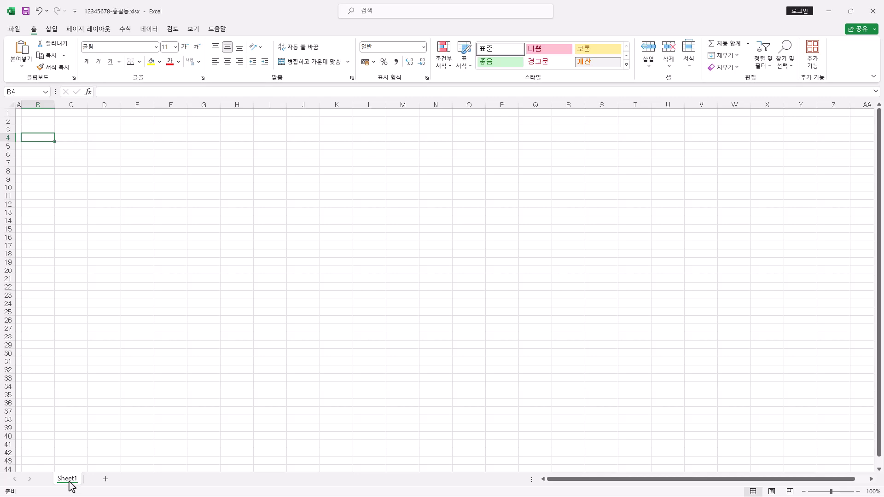
Step: Make two copies of Sheet1 and rename the three sheets 제1작업, 제2작업 and 제3작업 in order
drag(71, 486, 104, 482)
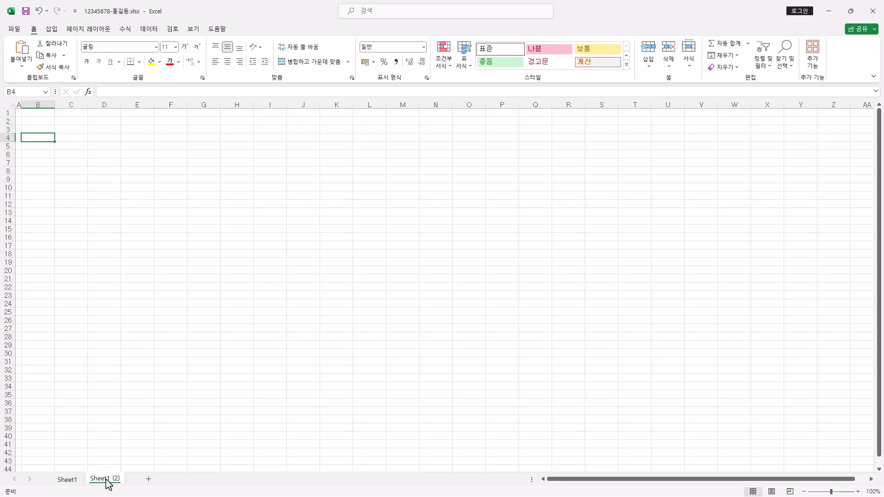
drag(107, 484, 141, 474)
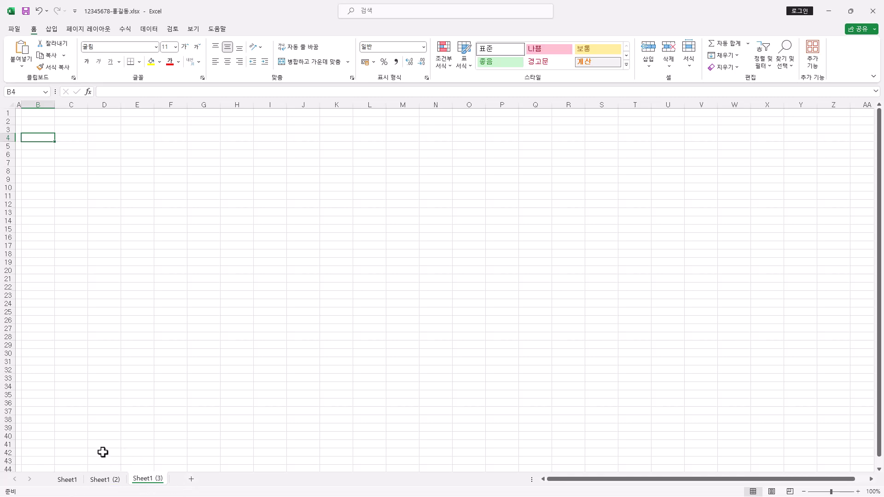
click(67, 480)
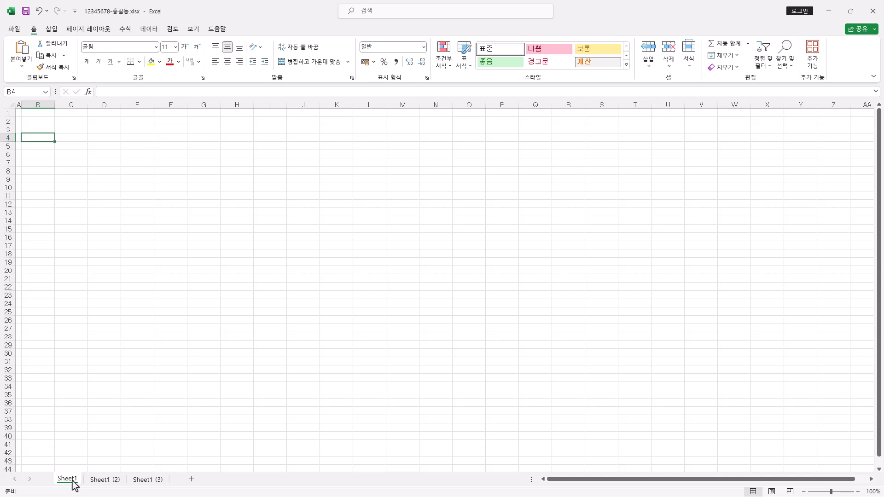
double_click(69, 479)
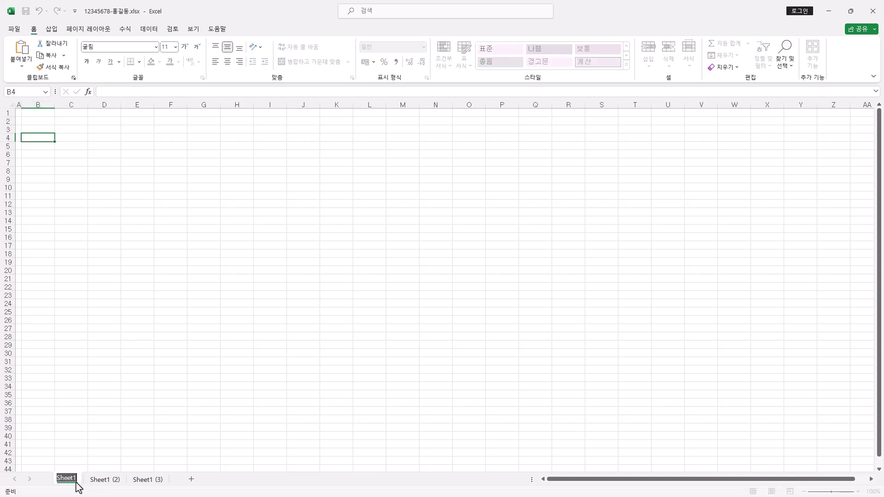
text(제1작업)
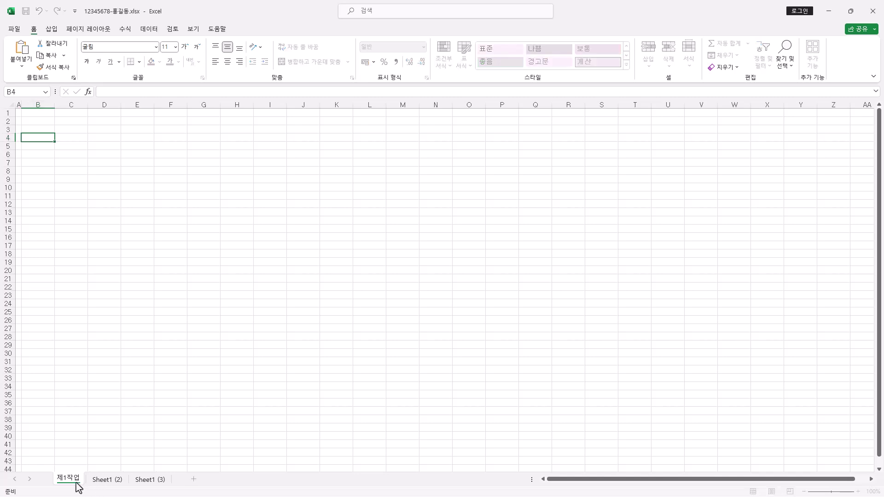
double_click(106, 481)
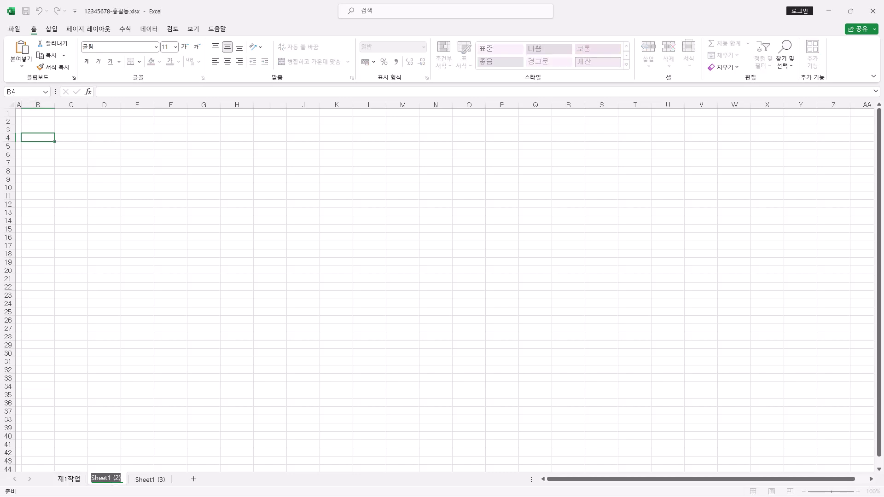
text(제2작업)
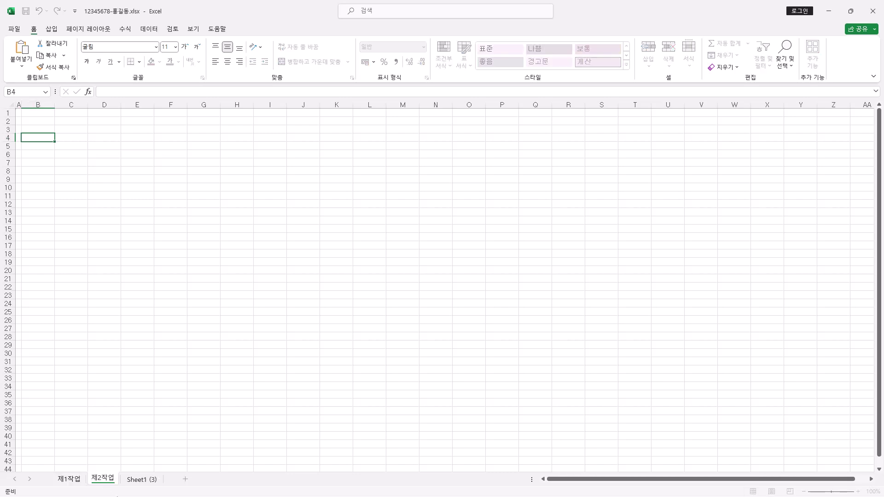
double_click(147, 480)
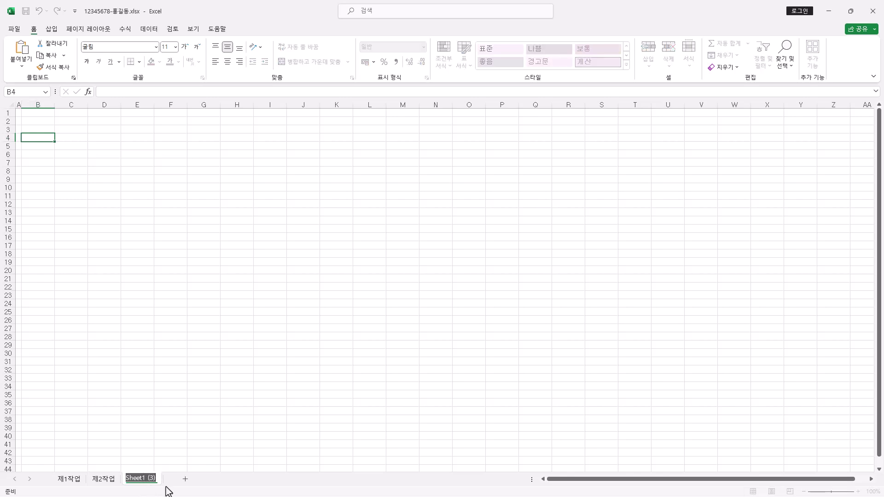
text(제3작업)
key(Return)
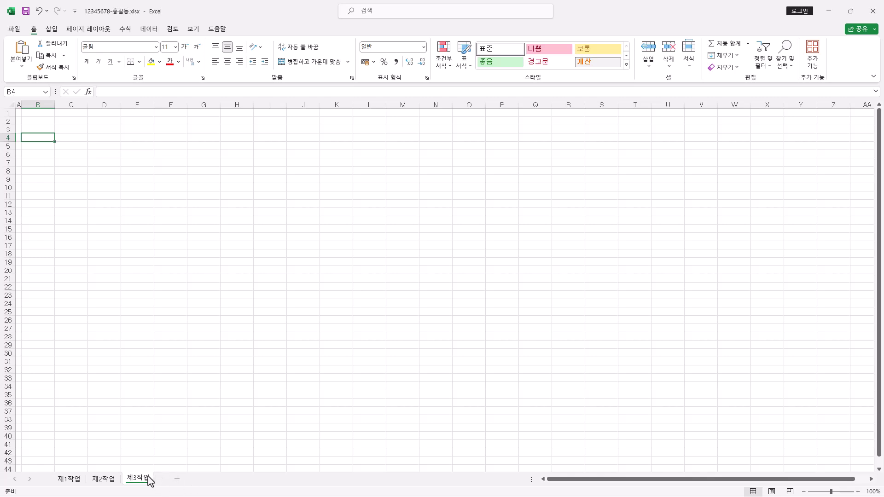
Step: Widen column C slightly on the 제1작업 sheet
click(76, 482)
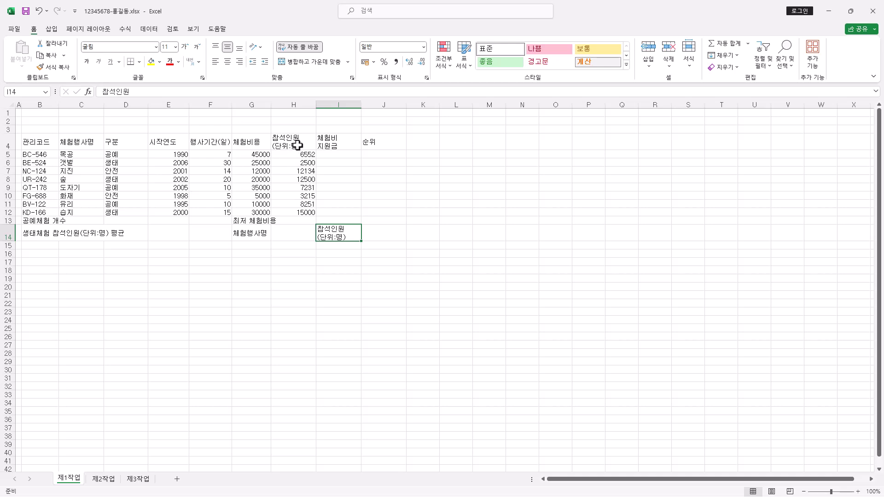
click(298, 145)
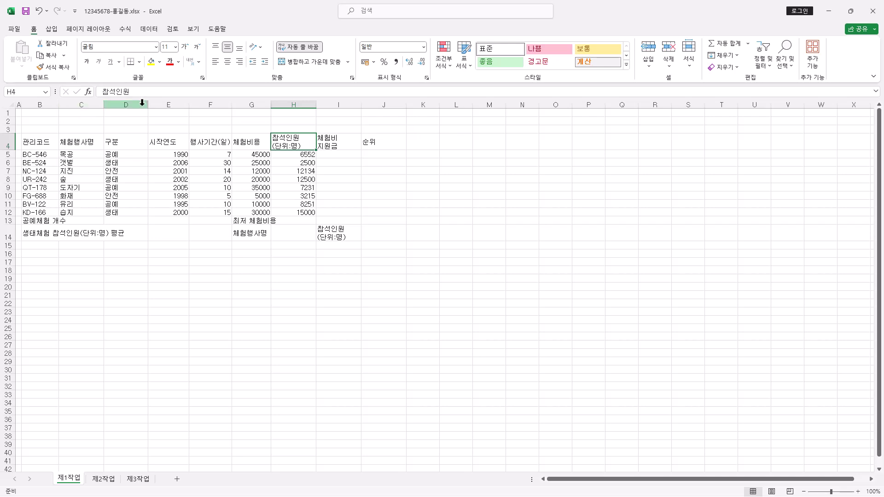
drag(103, 105, 104, 105)
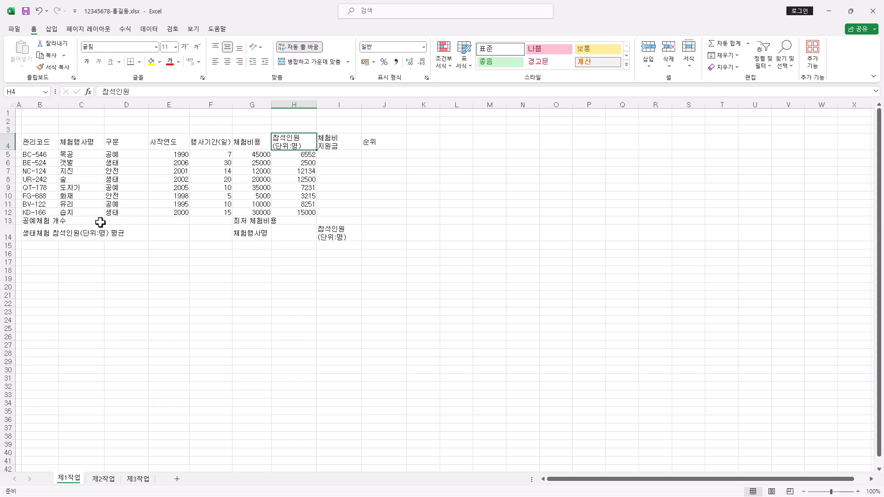
Step: Merge and center each of the ranges B13:D13, B14:D14, F13:F14 and G13:I13
click(49, 221)
drag(49, 221, 113, 219)
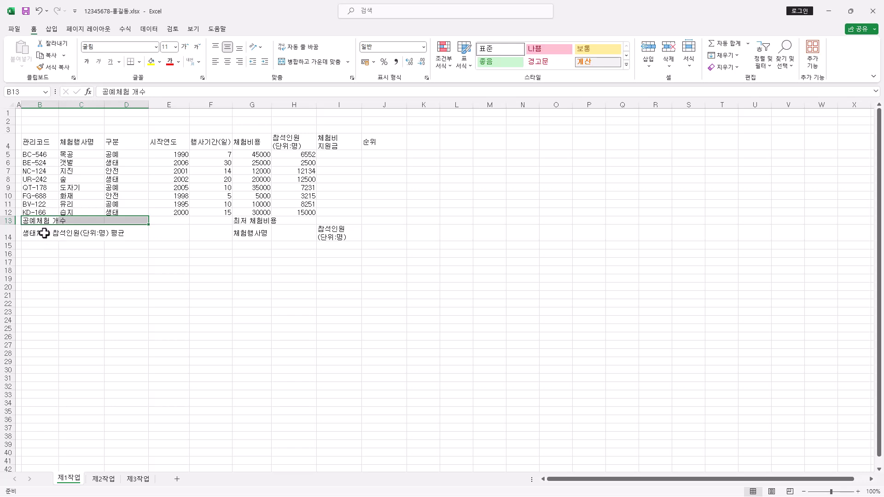
drag(41, 234, 113, 233)
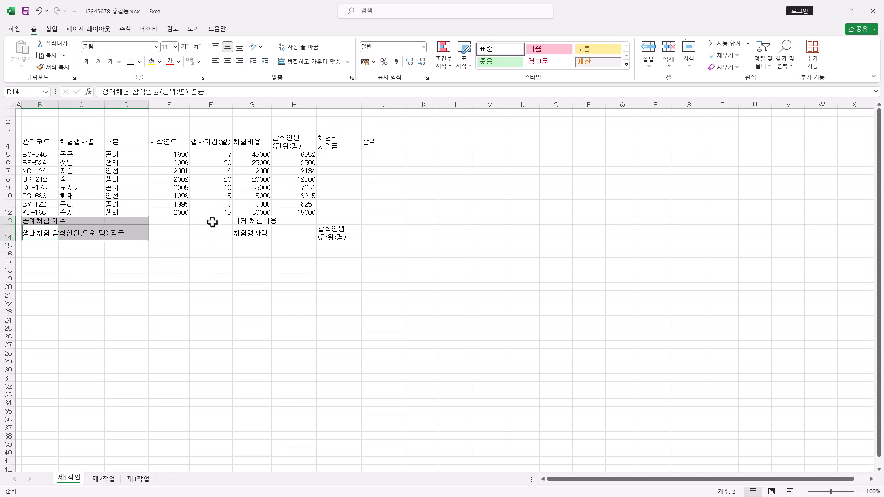
drag(216, 221, 333, 221)
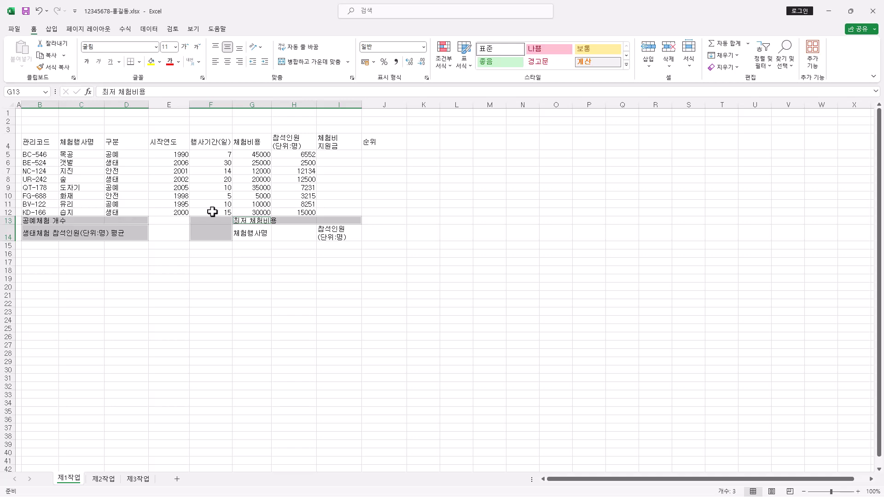
click(314, 65)
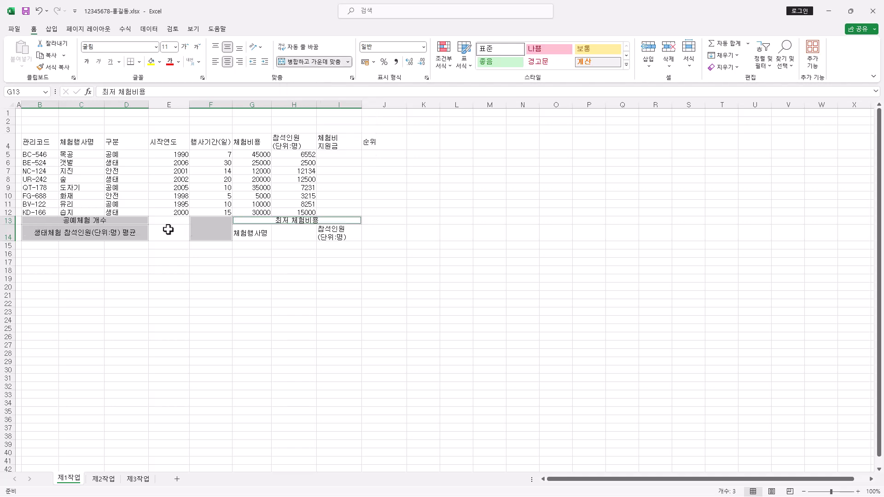
click(72, 223)
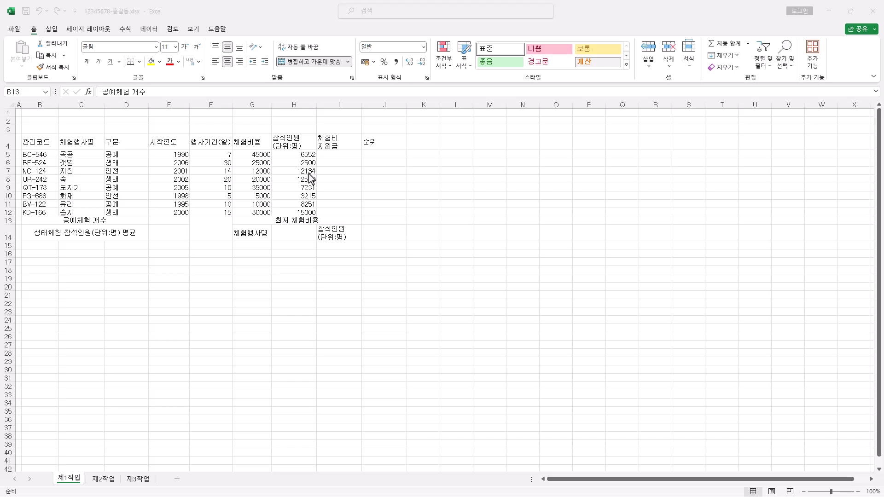
Step: Apply the comma style to the 체험비용 and 참석인원 values in G5:H12 and align them right
drag(256, 155, 309, 209)
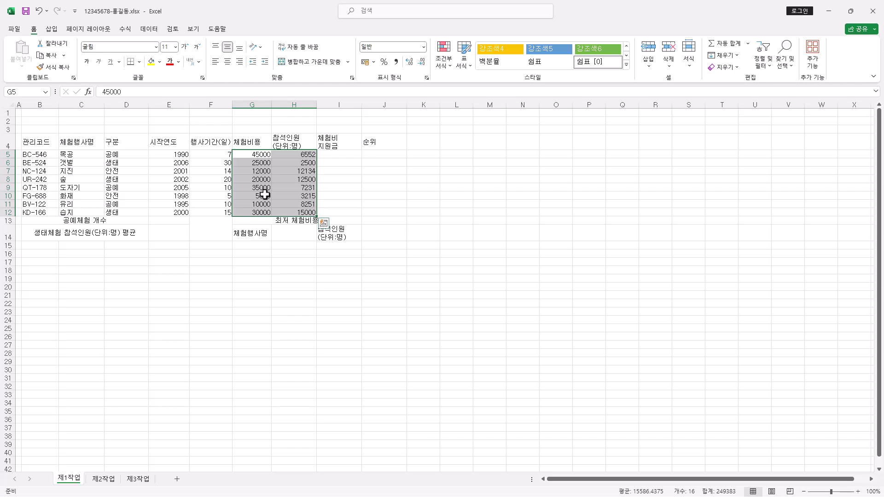
click(396, 62)
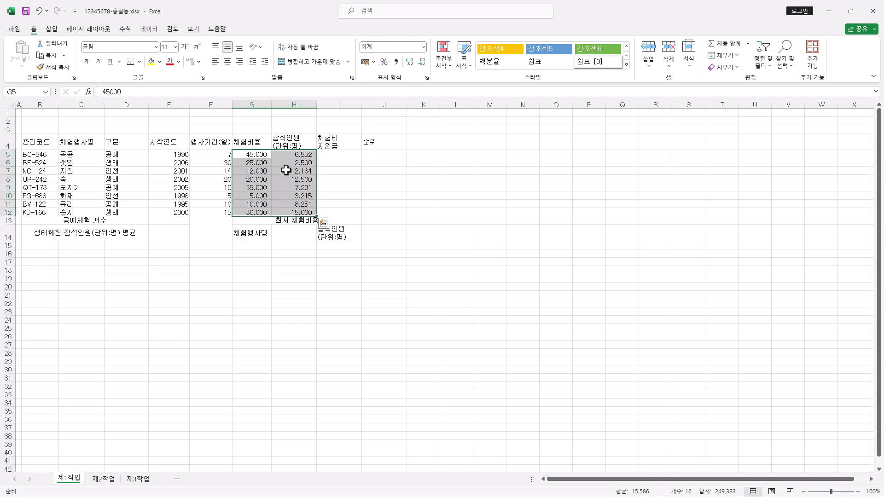
click(227, 62)
click(240, 62)
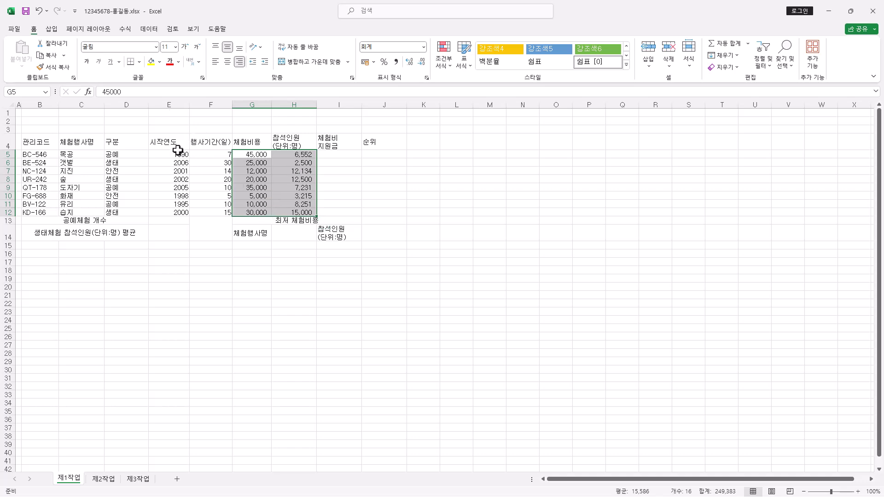
Step: Try the comma style on the 시작연도 and 행사기간(일) values in E5:F12 and undo it
drag(177, 155, 212, 212)
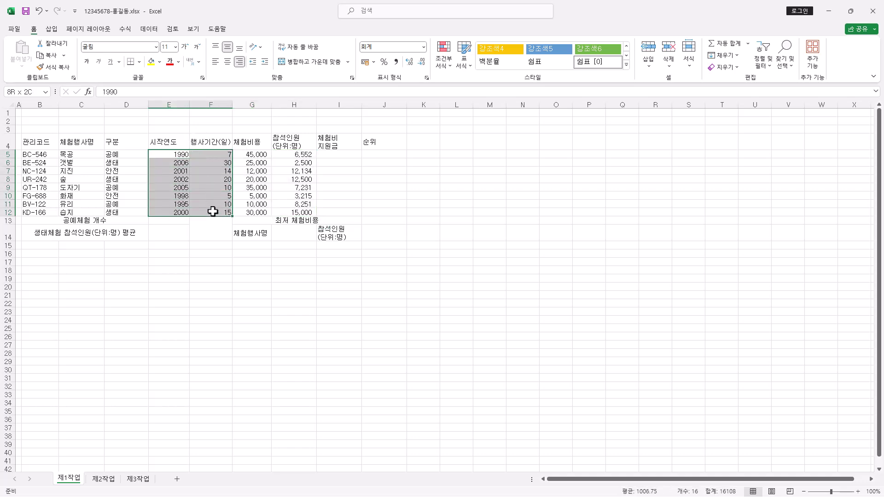
click(397, 62)
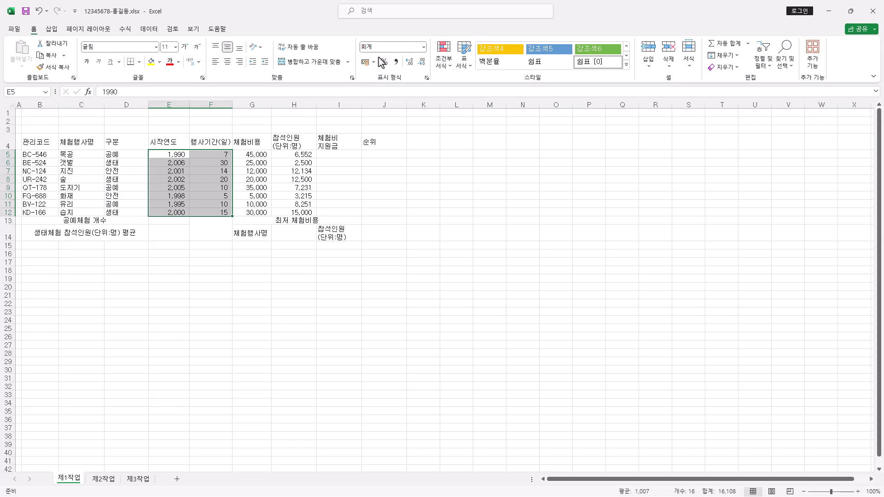
key(ctrl+z)
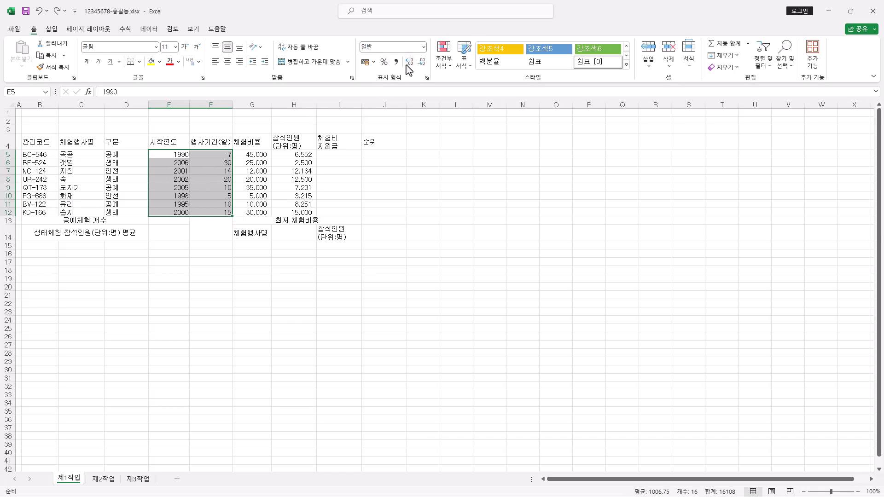
Step: Apply the 숫자 number format to the 시작연도 and 행사기간(일) values in E5:F12 and align them right
click(423, 47)
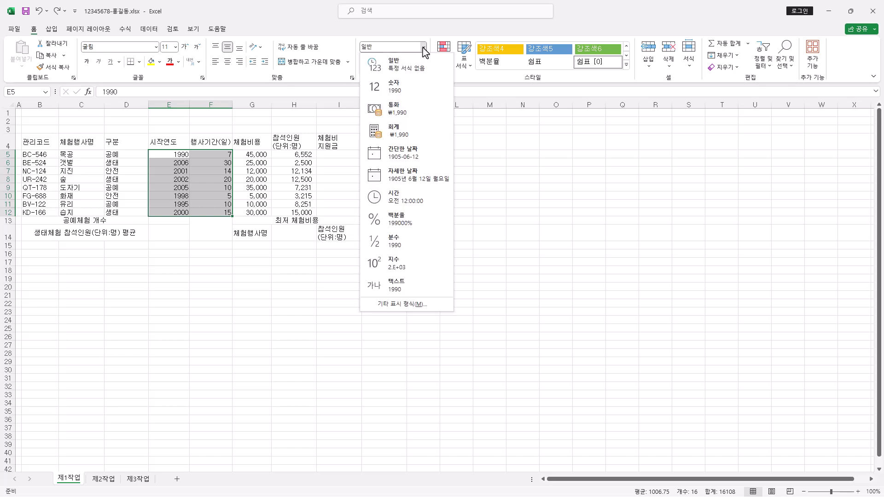
click(417, 92)
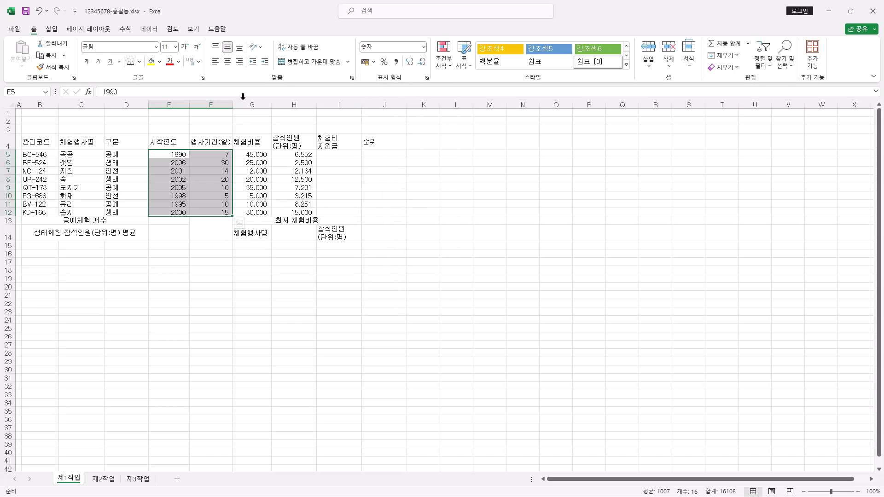
click(239, 62)
key(alt+Tab)
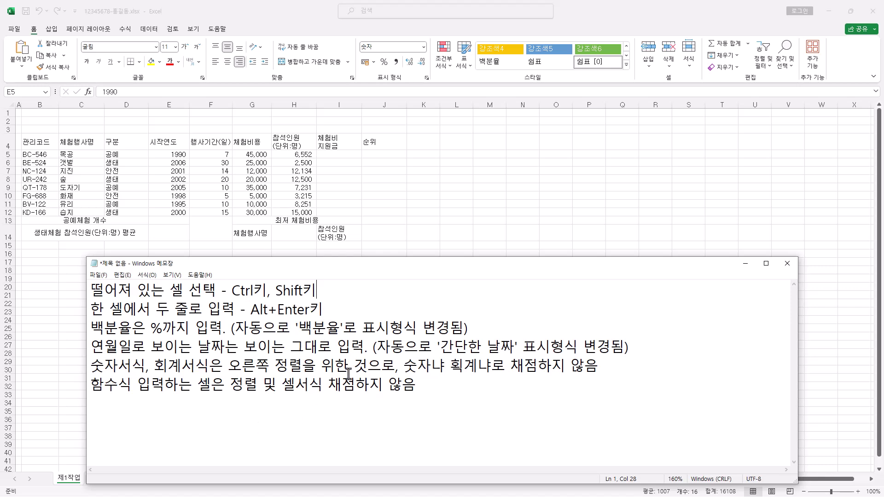
key(alt+Tab)
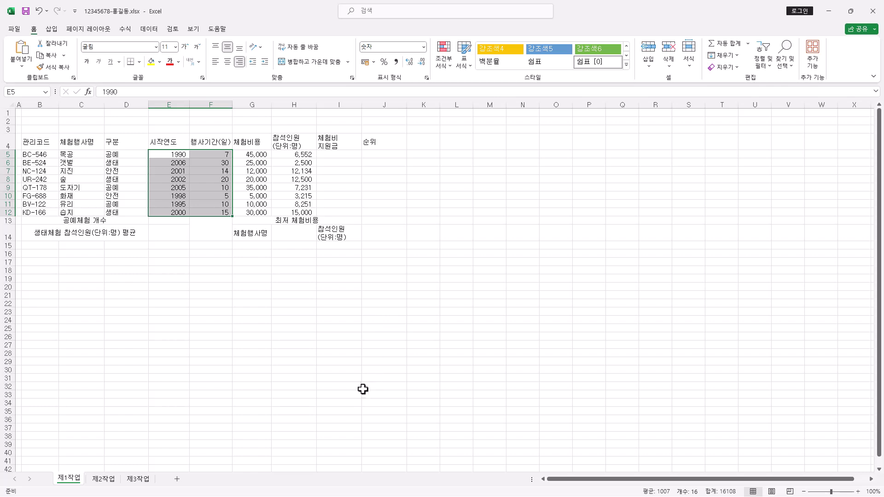
ctrl+scroll(367, 339, up, 2)
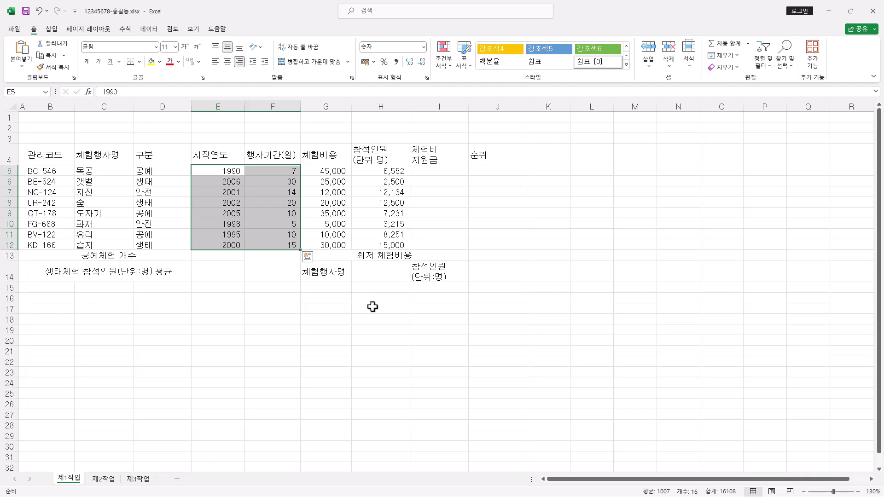
ctrl+scroll(373, 307, up, 1)
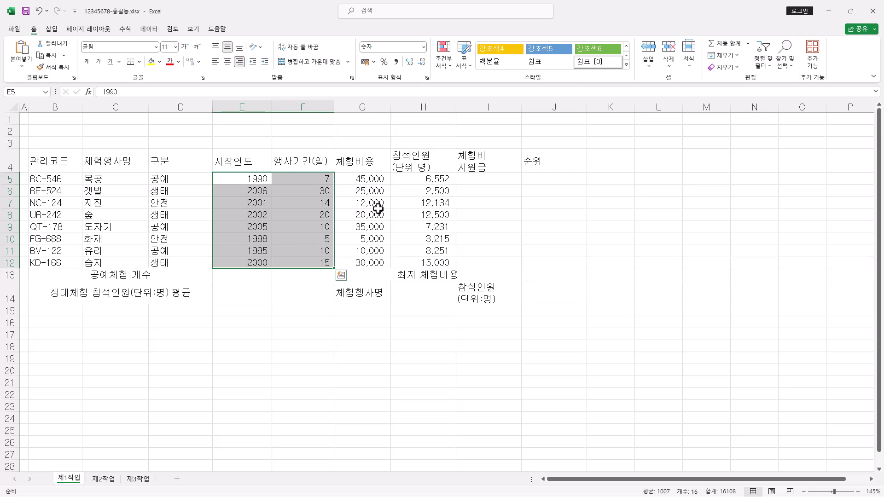
drag(243, 180, 409, 257)
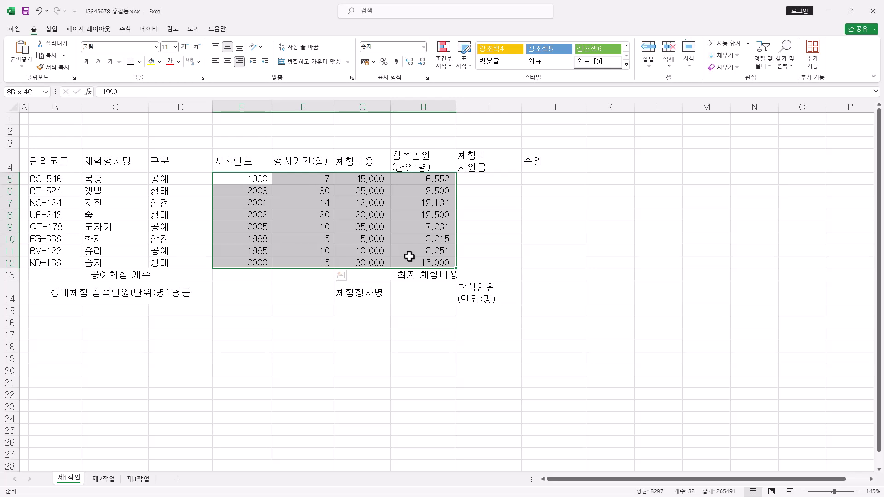
drag(409, 256, 409, 256)
Step: Center the contents of the table B4:J14 horizontally and right-align the numeric values in E5:H12
drag(51, 162, 570, 158)
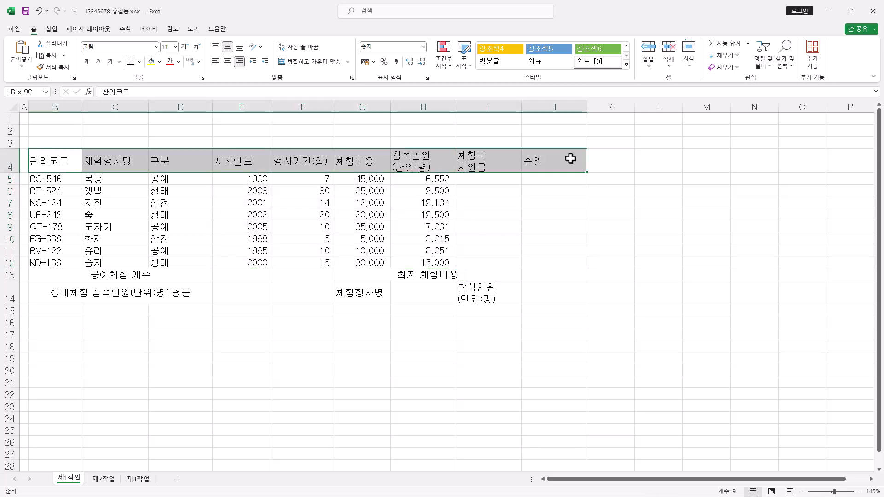
click(65, 164)
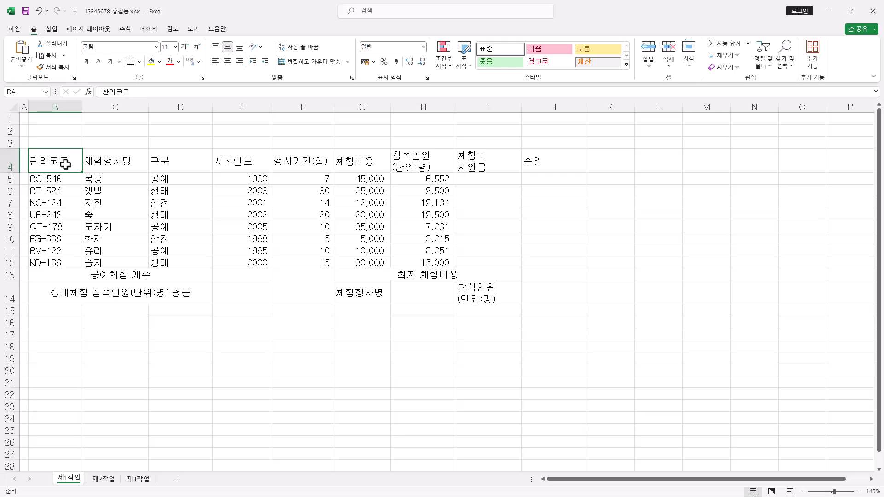
drag(65, 164, 545, 305)
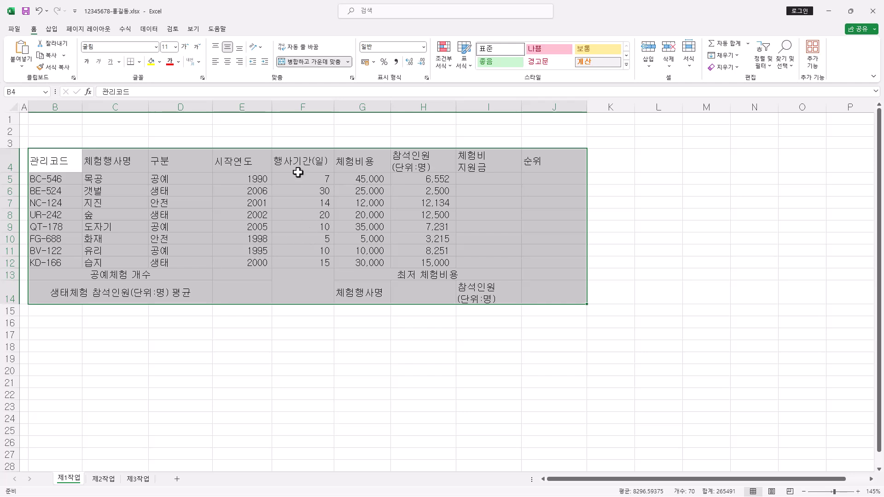
click(229, 66)
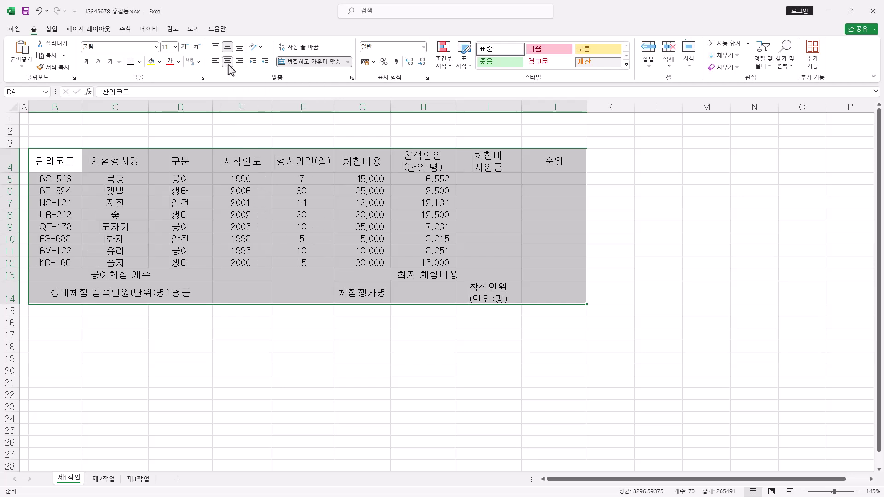
drag(261, 182, 433, 261)
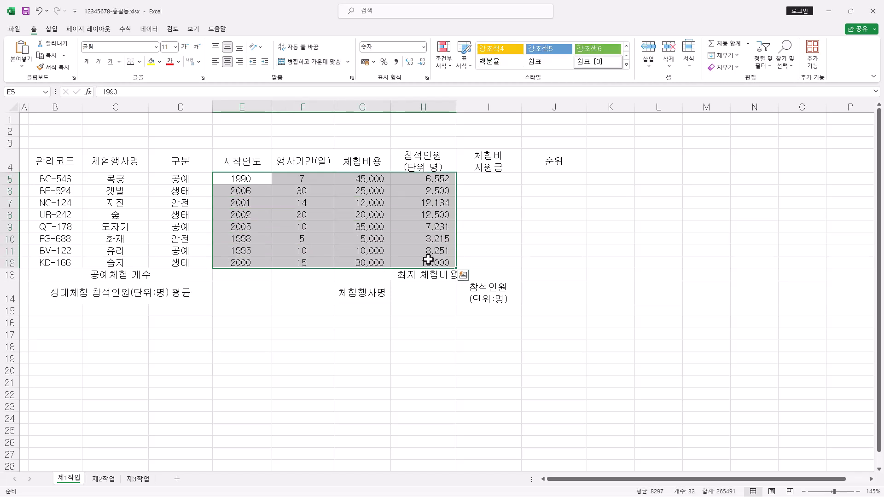
click(240, 63)
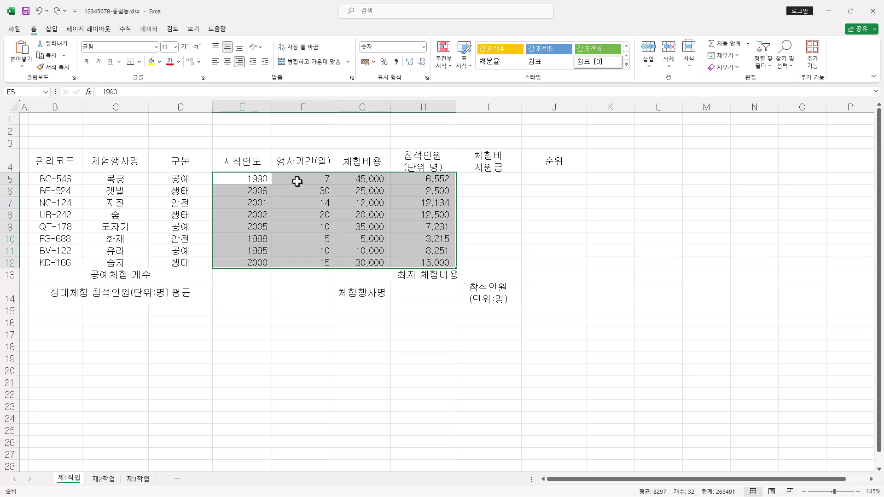
Step: Apply all borders and a thick outside border to each of the ranges B4:J4, B5:J12 and B13:J14
click(56, 164)
drag(56, 164, 555, 165)
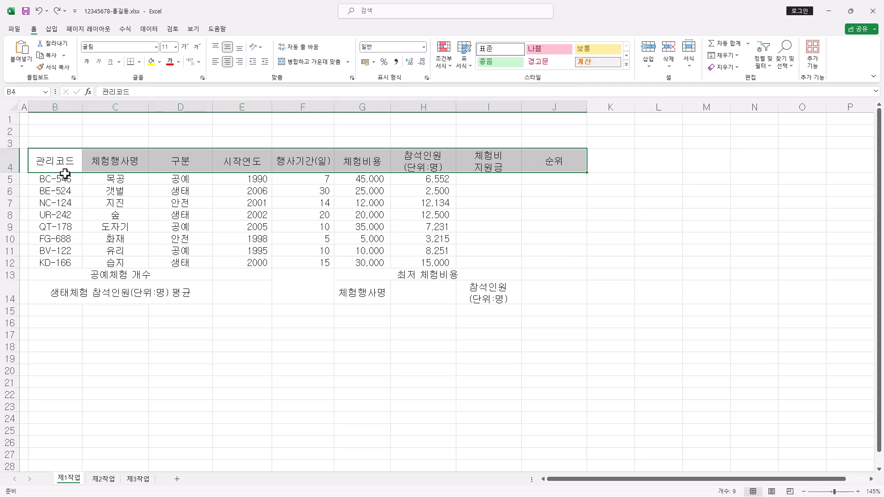
drag(63, 182, 559, 264)
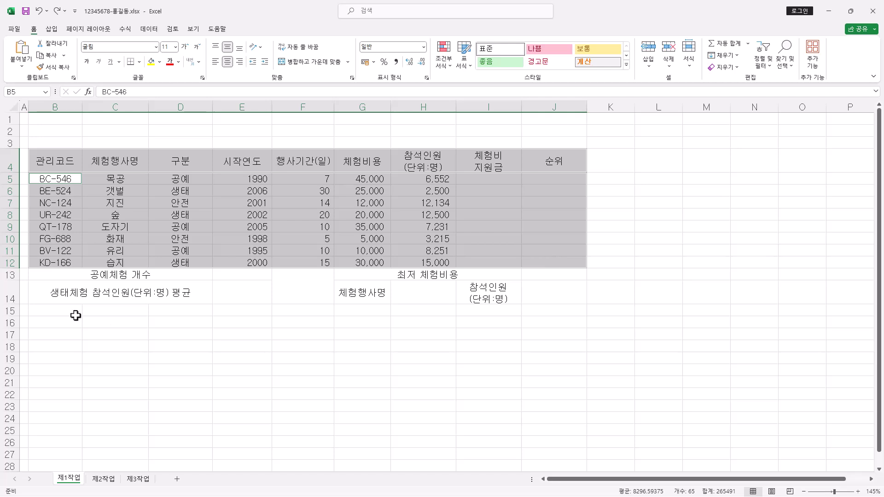
drag(61, 278, 555, 282)
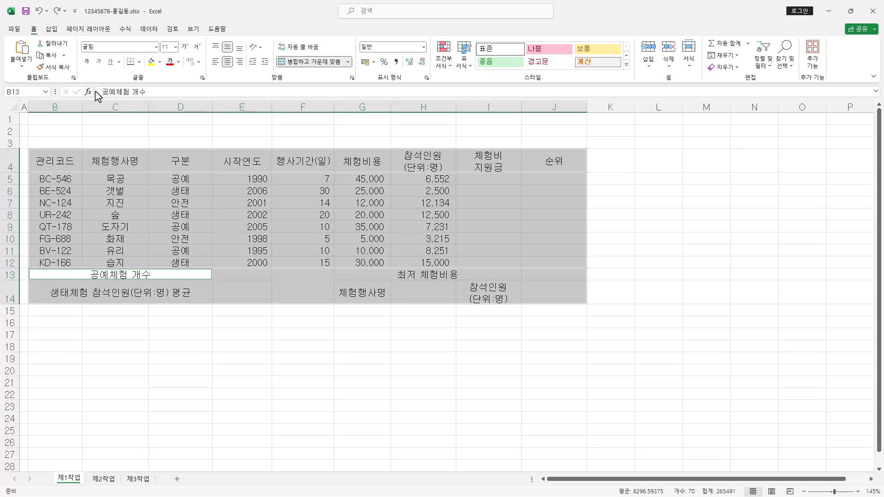
click(139, 62)
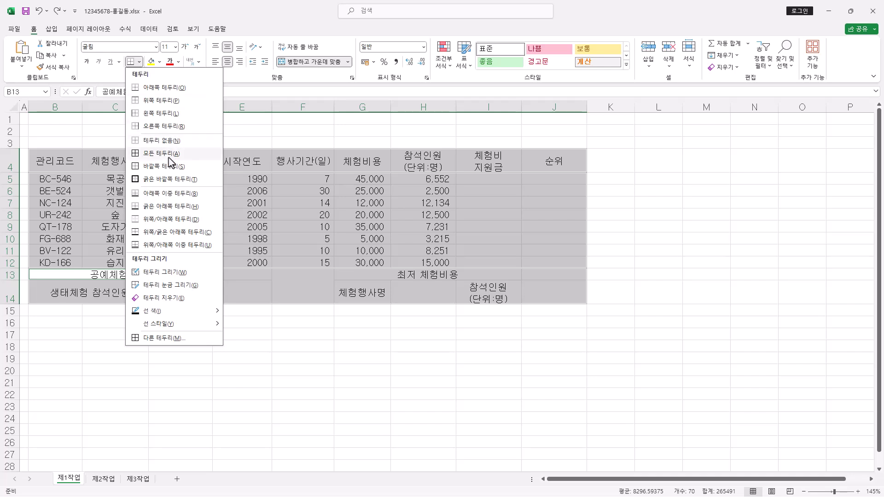
click(167, 153)
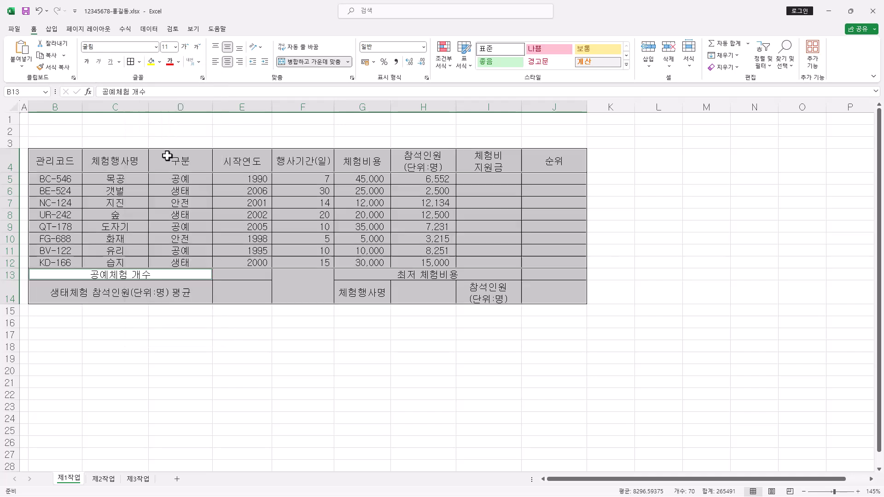
click(139, 62)
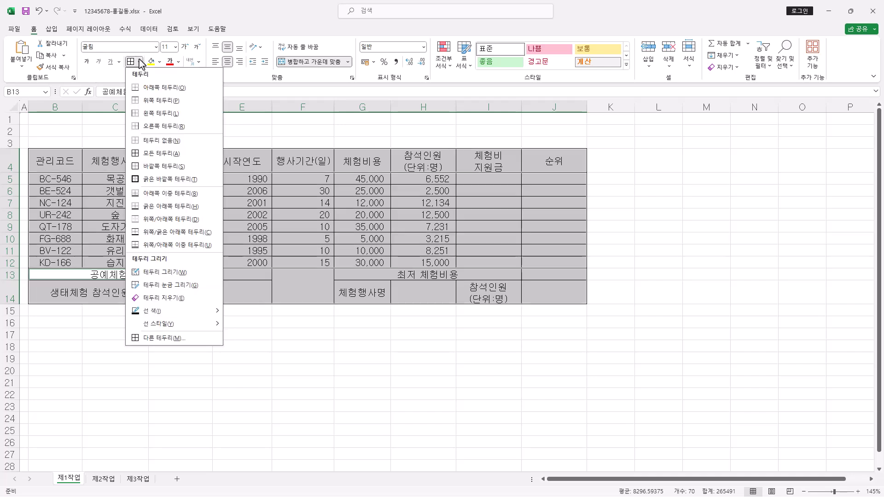
click(197, 180)
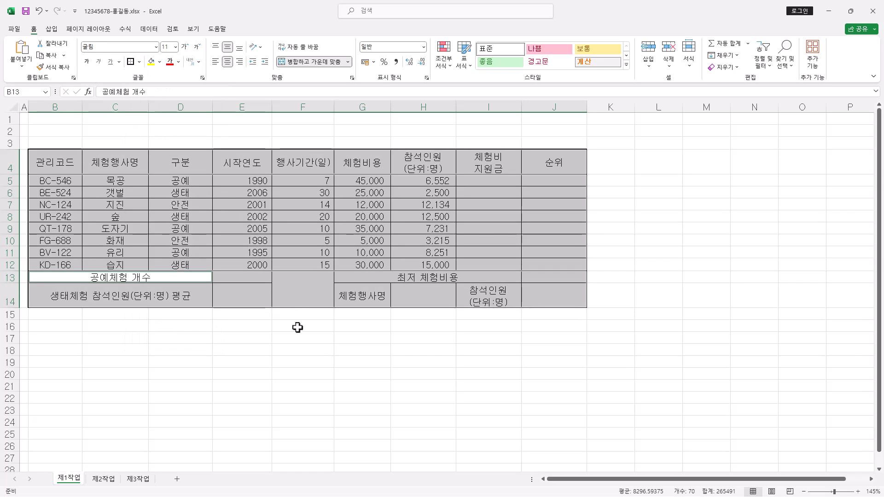
click(306, 314)
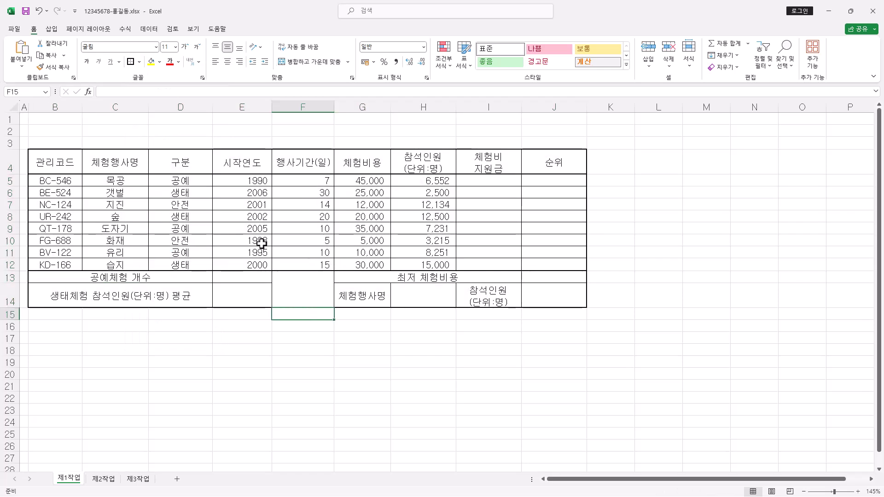
Step: Add both diagonal borders to the merged cell F13:F14 so that they form an X
click(307, 292)
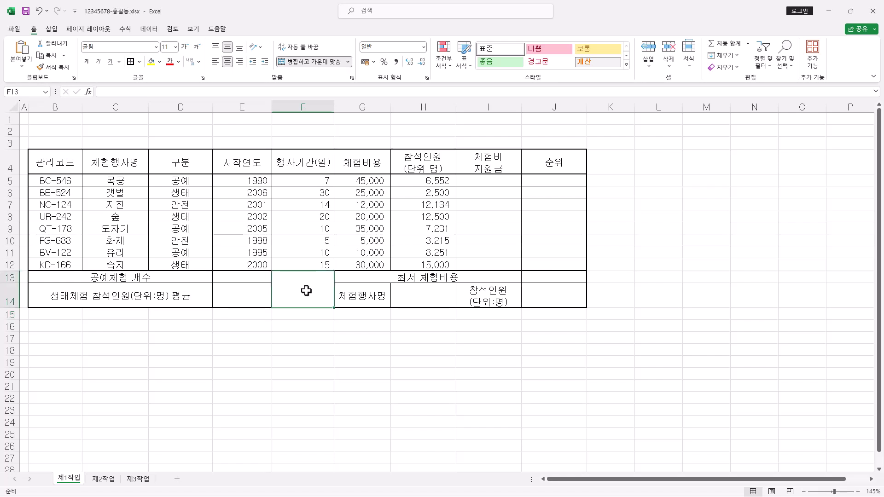
right_click(306, 290)
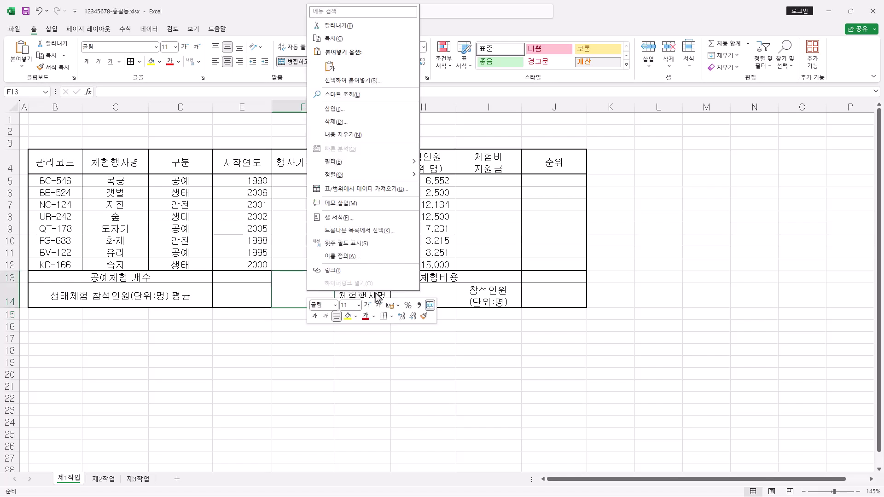
click(353, 226)
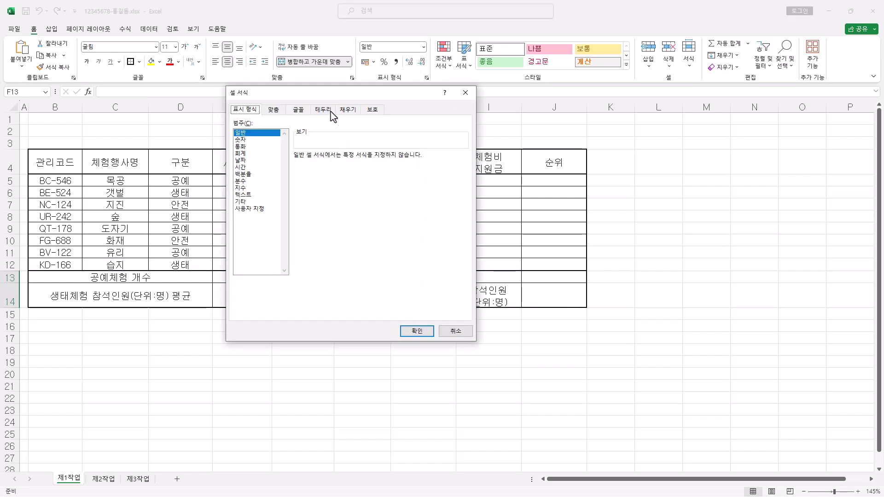
click(324, 109)
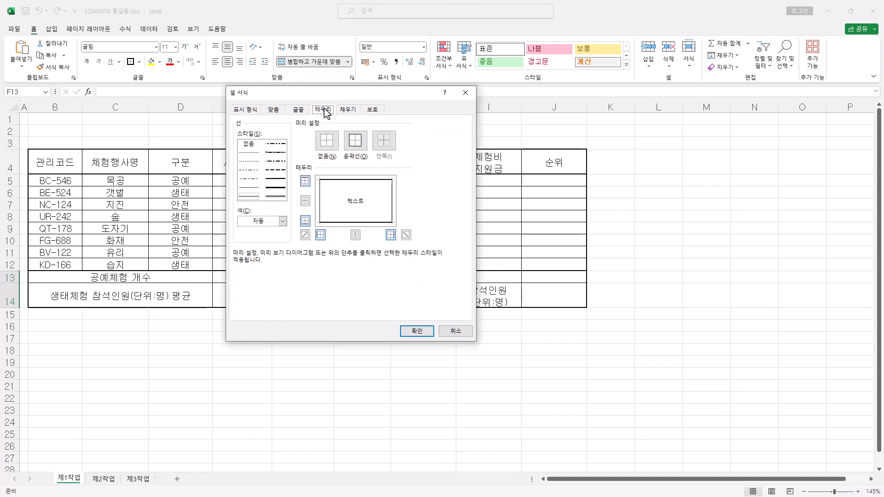
click(305, 236)
click(406, 235)
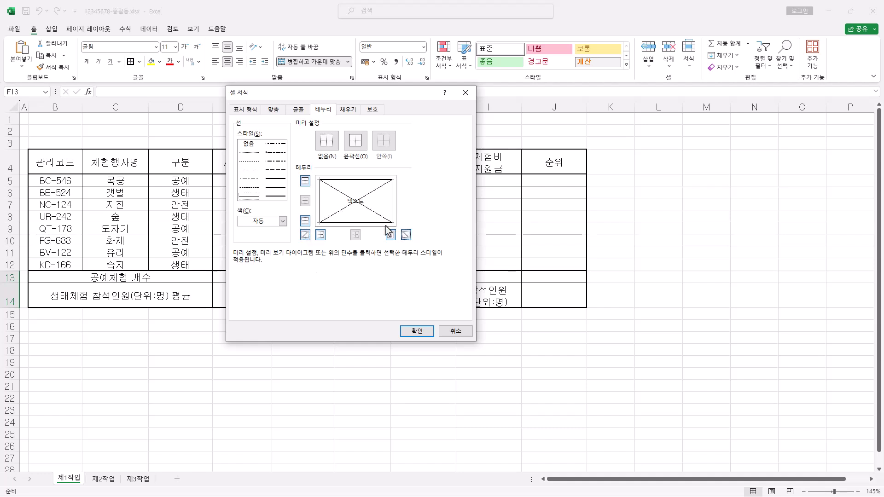
click(417, 331)
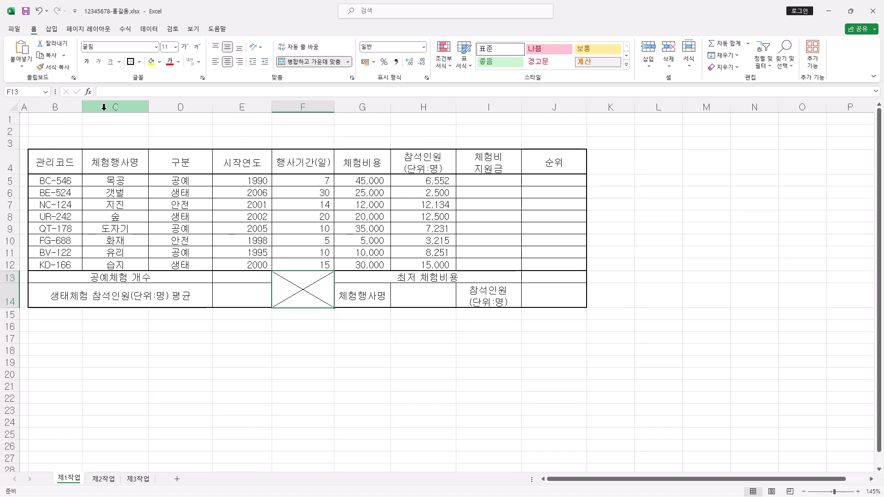
Step: Increase the height of rows 1 to 3 and draw a trapezoid about 13.4 cm wide and 1.9 cm high above the table from column B to G
drag(9, 121, 54, 147)
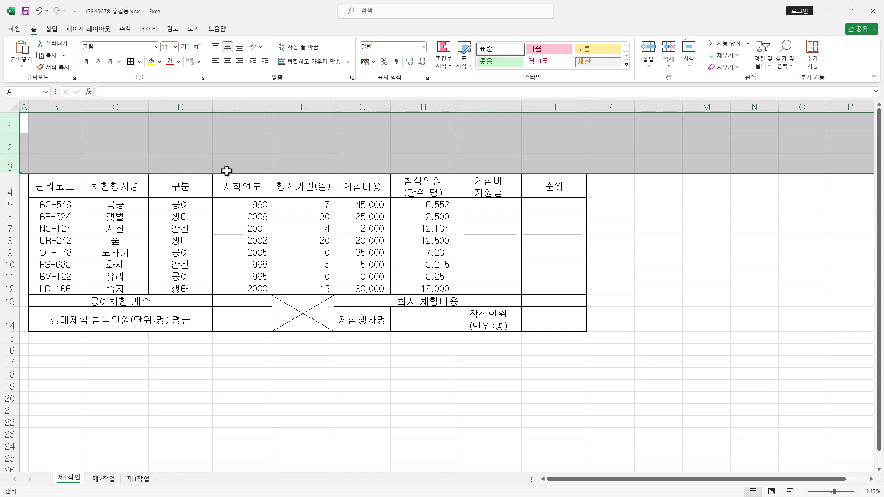
click(52, 29)
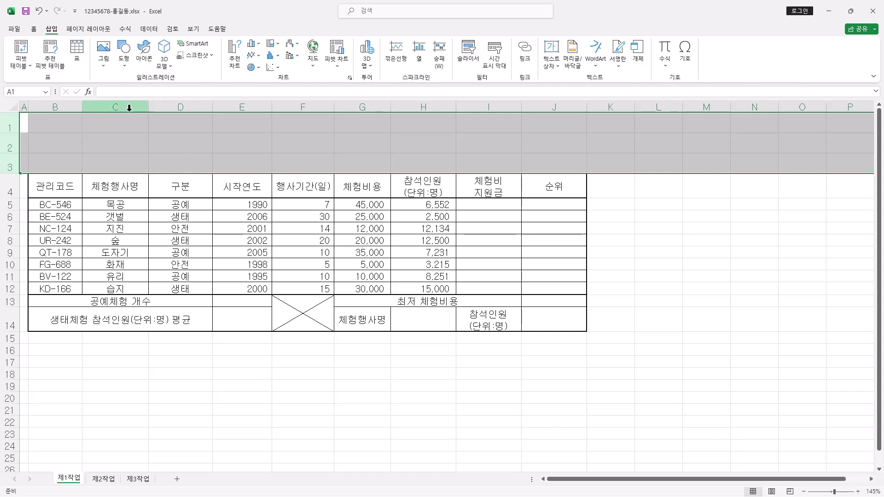
click(125, 60)
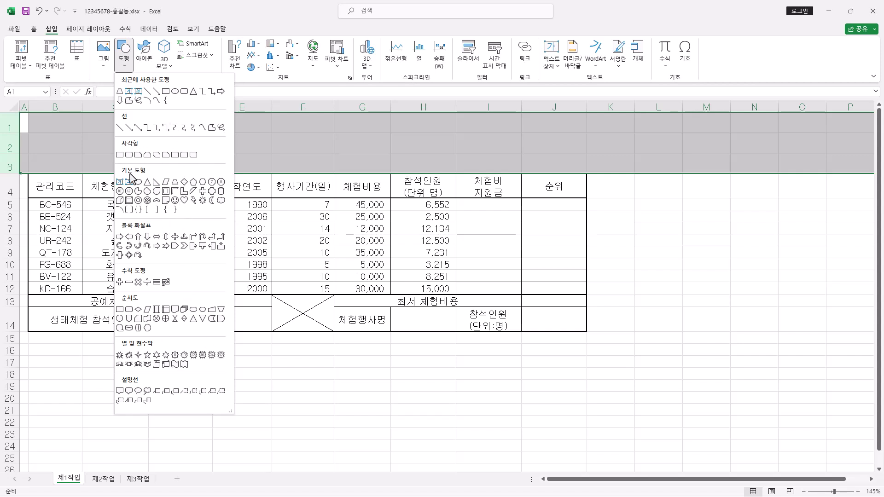
click(175, 183)
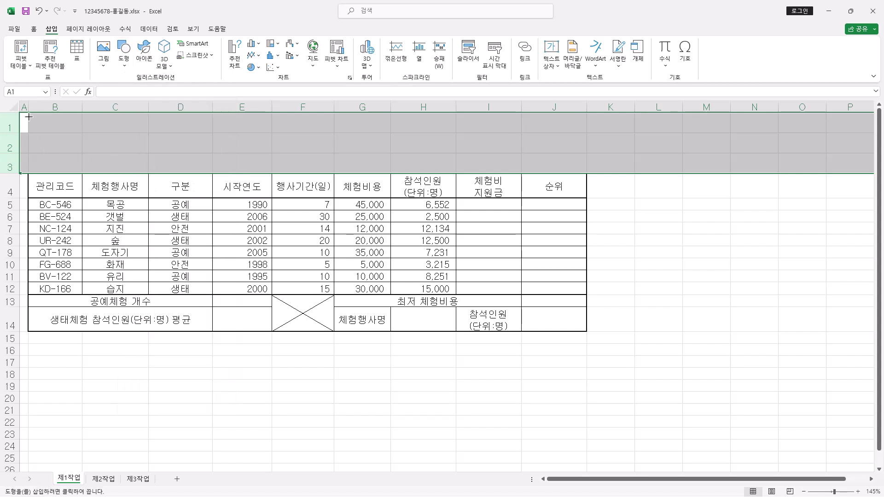
mouse_move(28, 119)
mouse_down()
mouse_move(420, 159)
mouse_move(422, 172)
mouse_move(367, 167)
mouse_move(367, 142)
mouse_up()
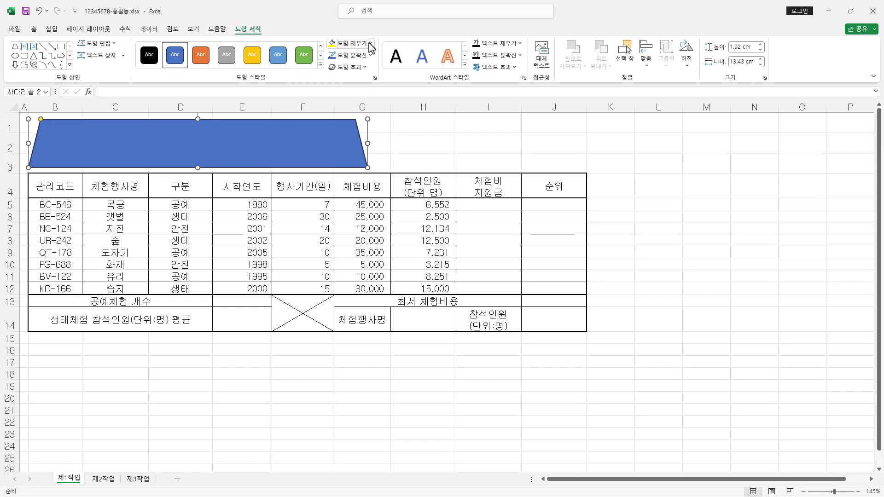
Step: Give the trapezoid an outer shadow offset to the right
click(364, 71)
mouse_move(369, 105)
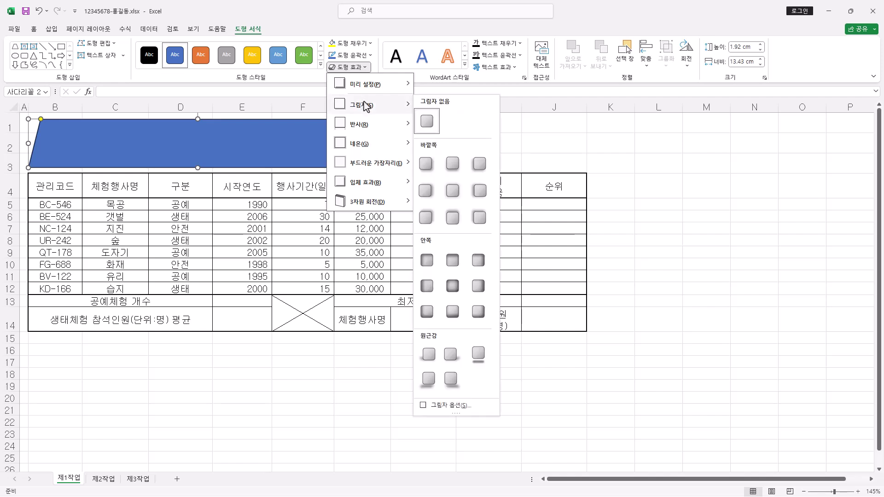
click(427, 191)
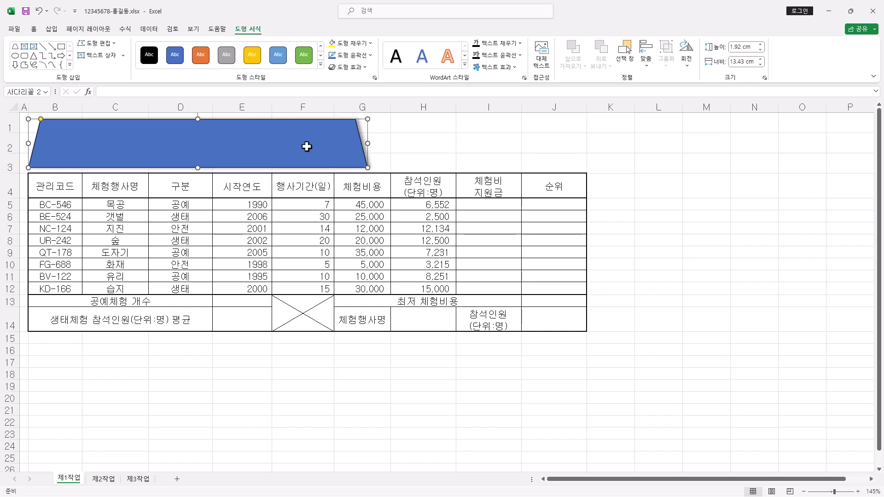
Step: Fill the trapezoid with yellow and set its text font to 굴림, size 24, bold, in black
click(371, 45)
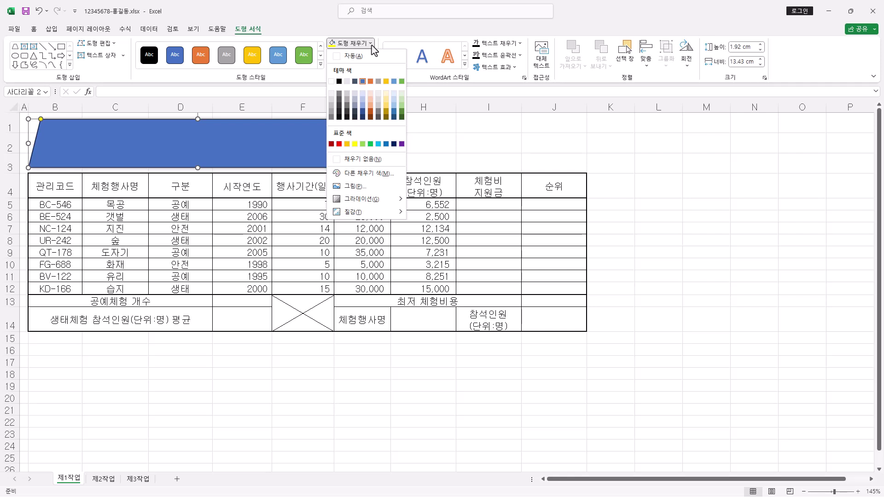
click(354, 144)
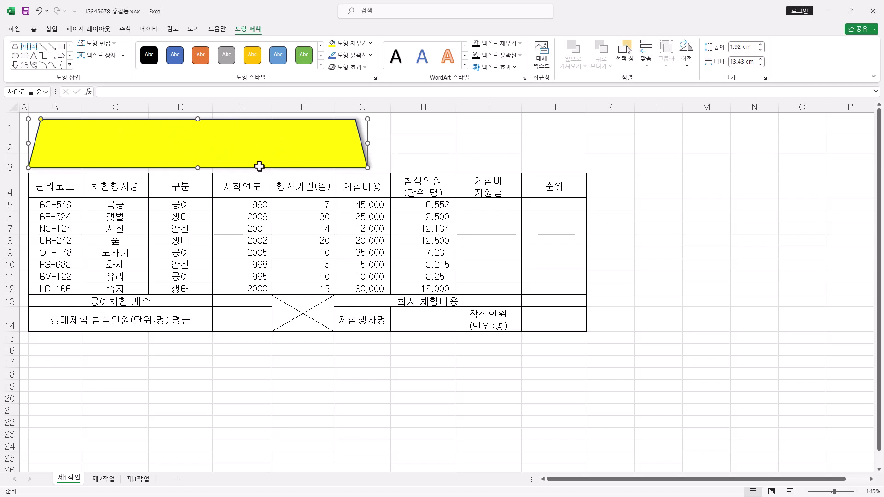
click(34, 28)
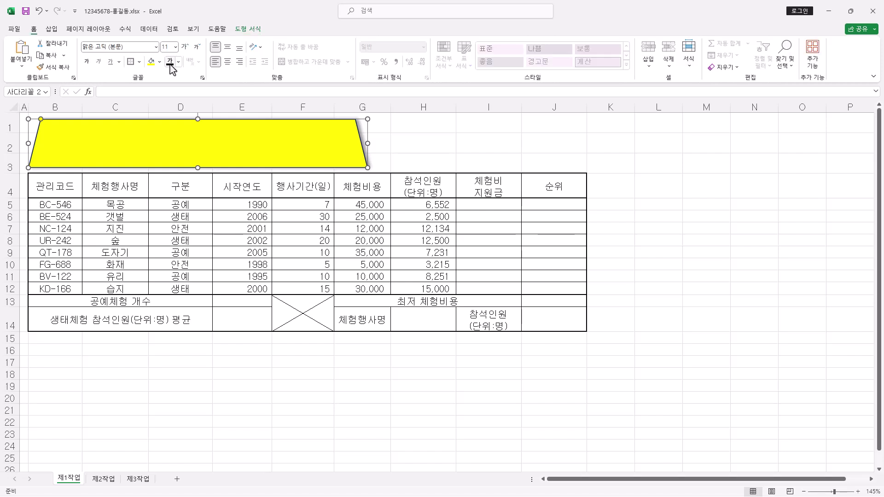
click(132, 48)
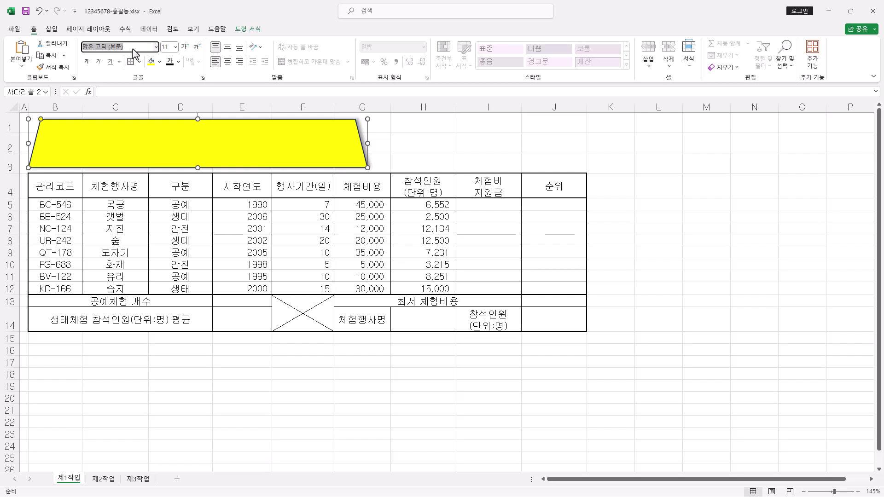
text(ㄱ)
key(Return)
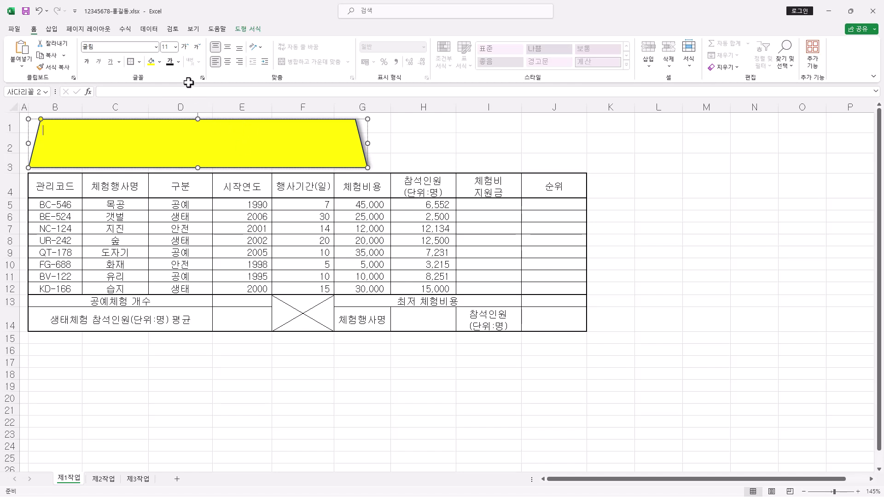
click(176, 47)
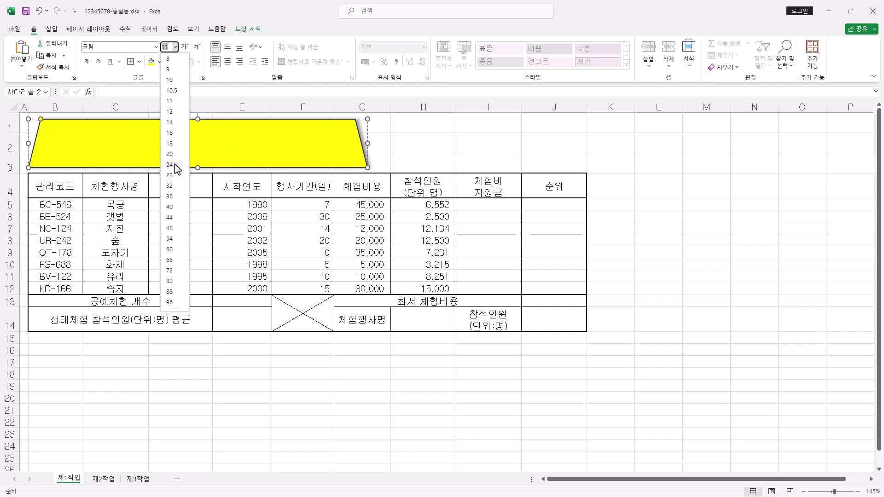
click(175, 164)
click(87, 62)
click(179, 63)
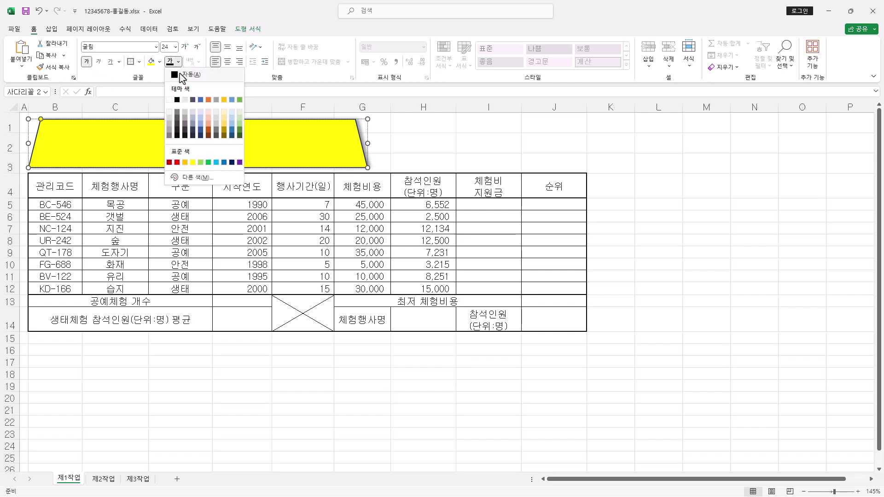
click(178, 101)
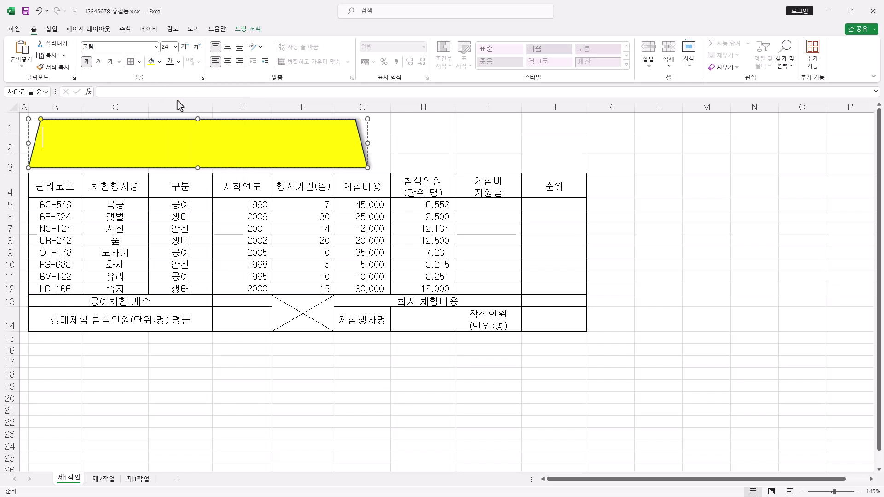
Step: Center the trapezoid's text vertically and horizontally and enter the title "3월 체험 행사 현황" in it
click(50, 133)
click(227, 46)
click(227, 61)
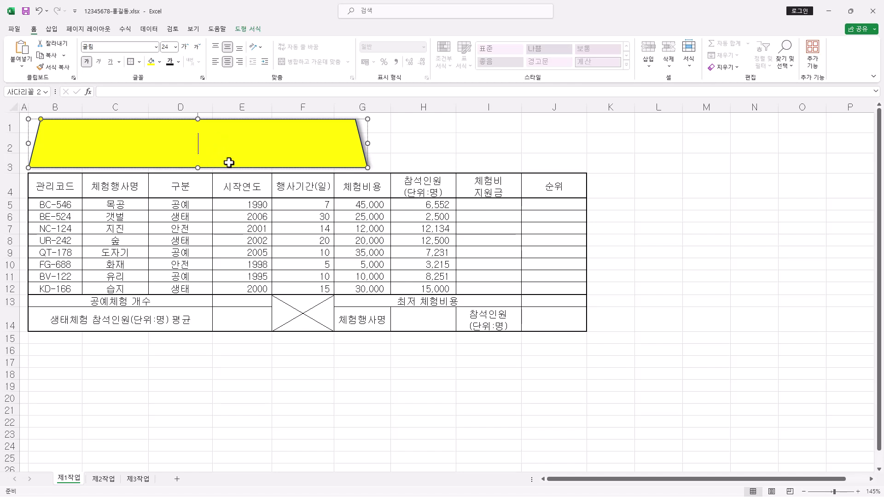
text(3월 체험 행사 현황)
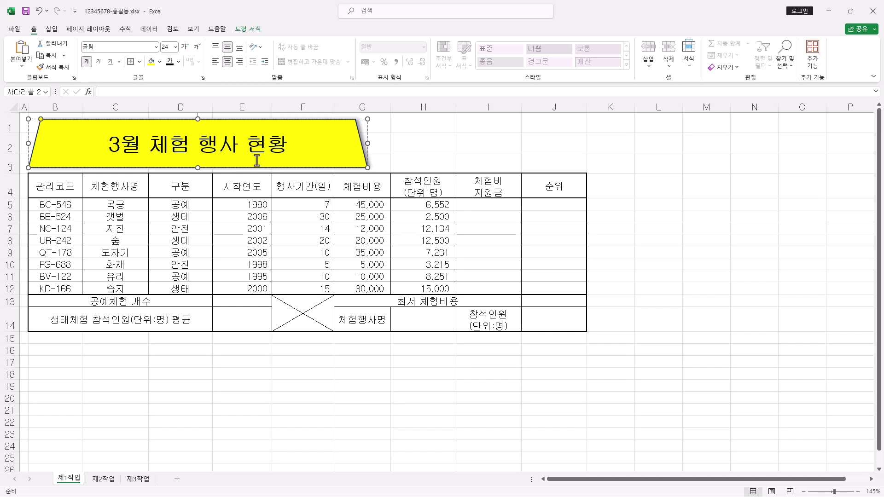
drag(221, 159, 220, 159)
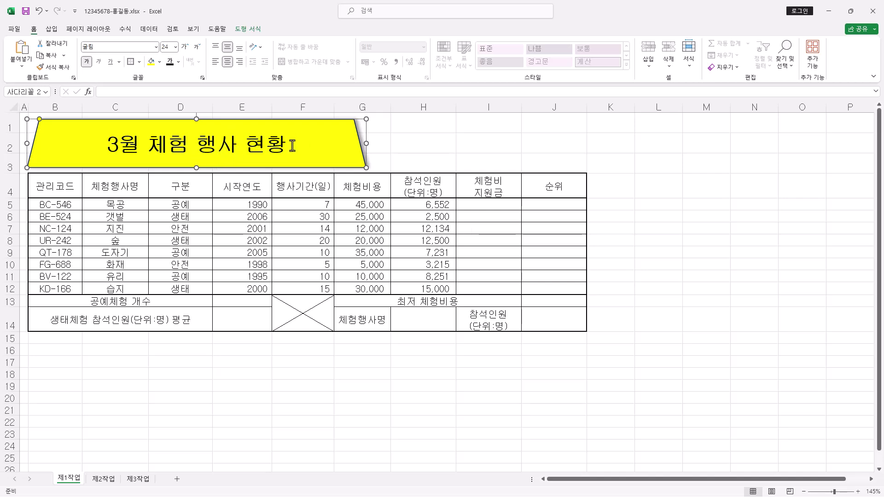
key(ctrl+z)
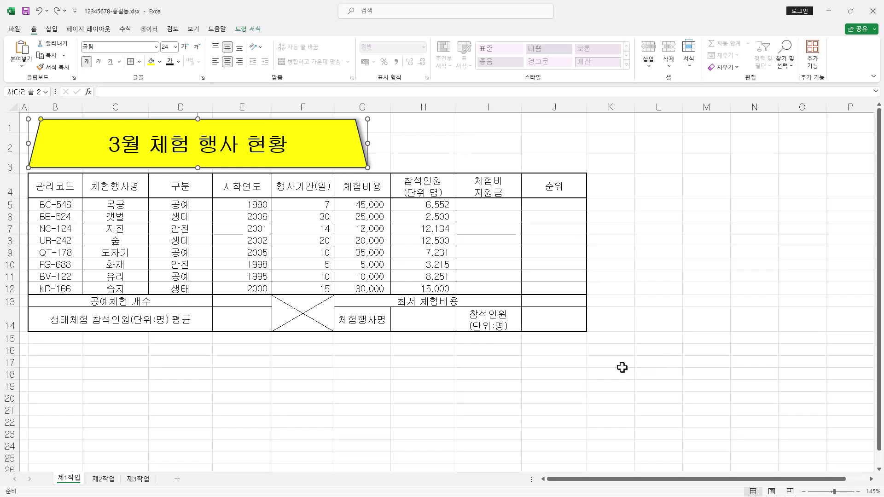
Step: Merge and center cells L17:L18 and enter "결재" in vertical writing
click(651, 365)
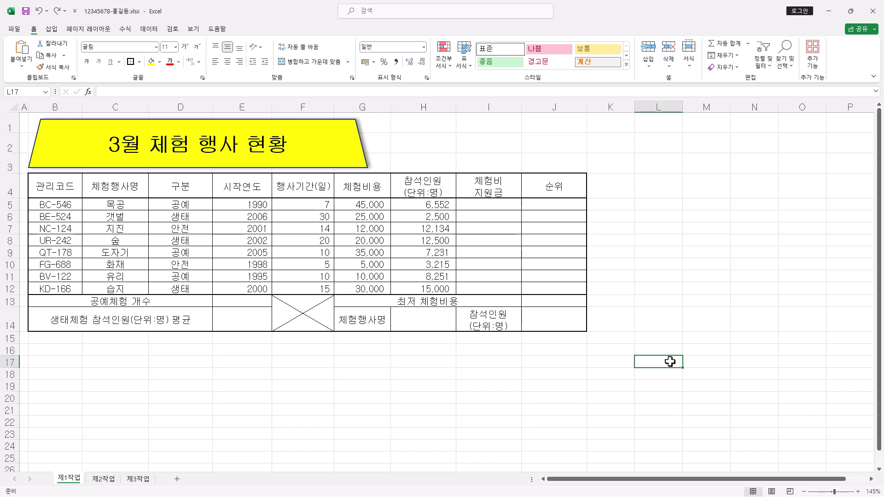
drag(670, 361, 670, 376)
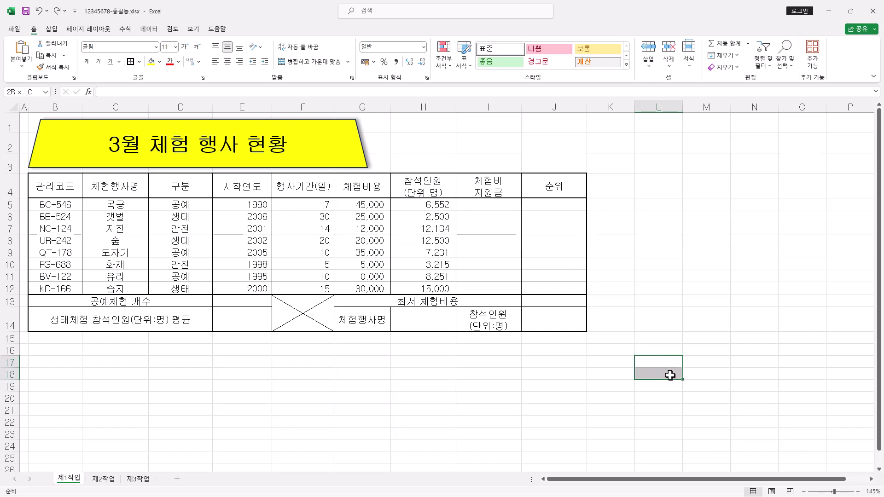
click(330, 65)
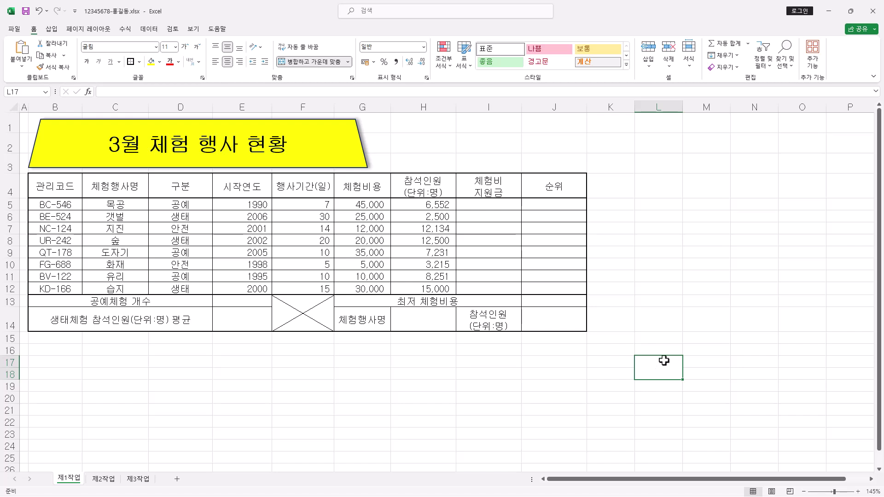
text(결재)
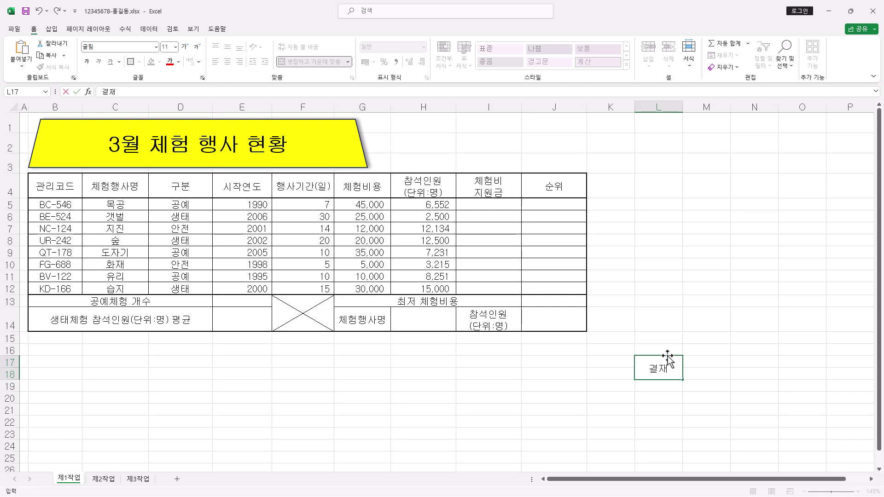
key(ctrl+Return)
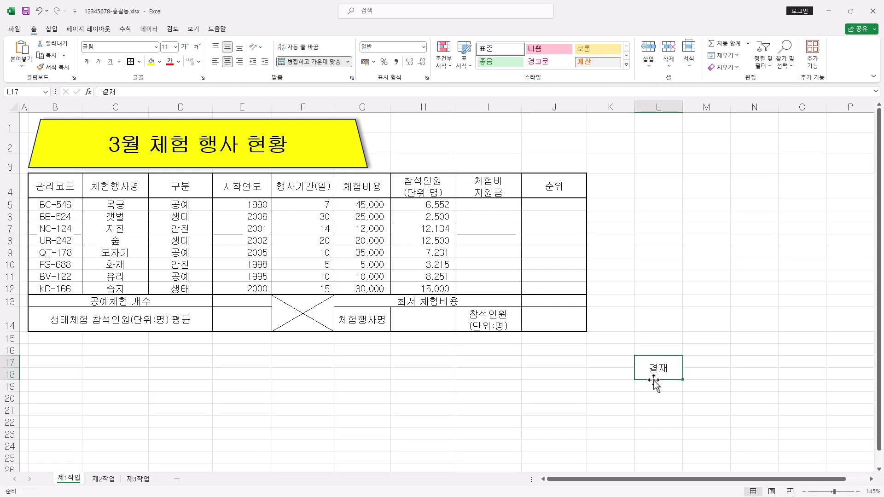
click(260, 48)
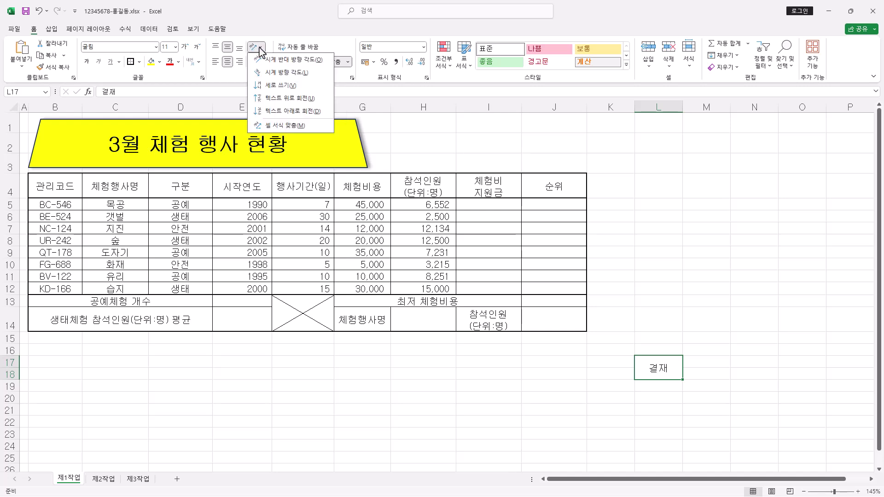
click(292, 86)
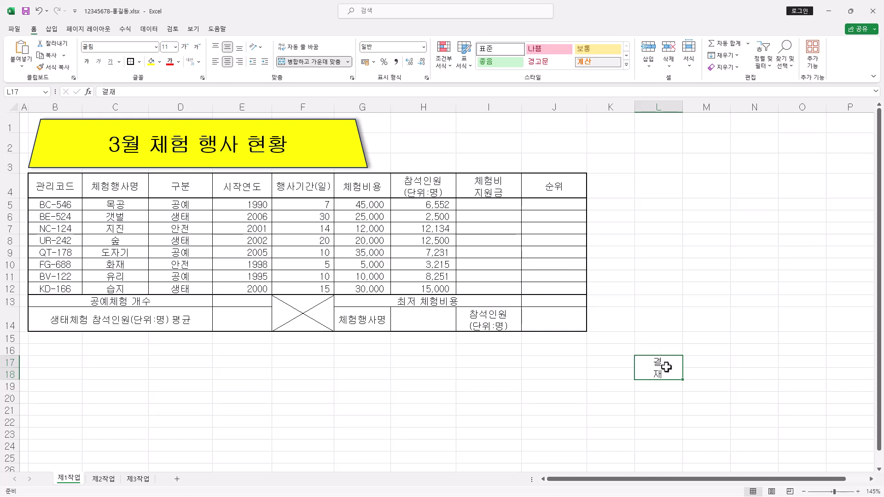
Step: Narrow column L to slightly wider than the vertical 결재 text and make row 18 about twice as tall
click(426, 194)
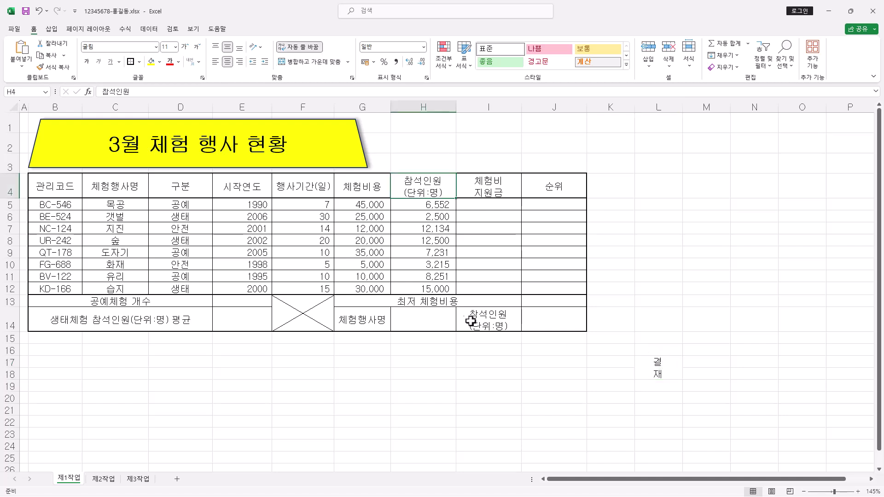
click(475, 320)
click(664, 367)
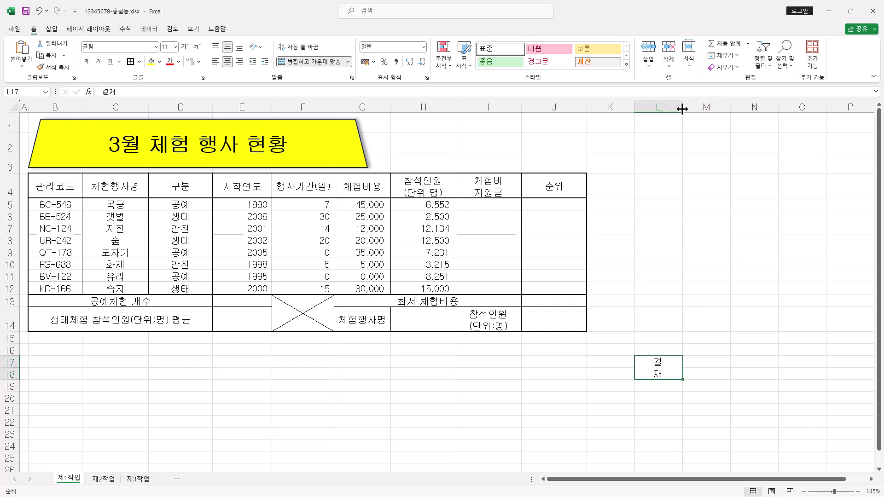
drag(682, 108, 655, 113)
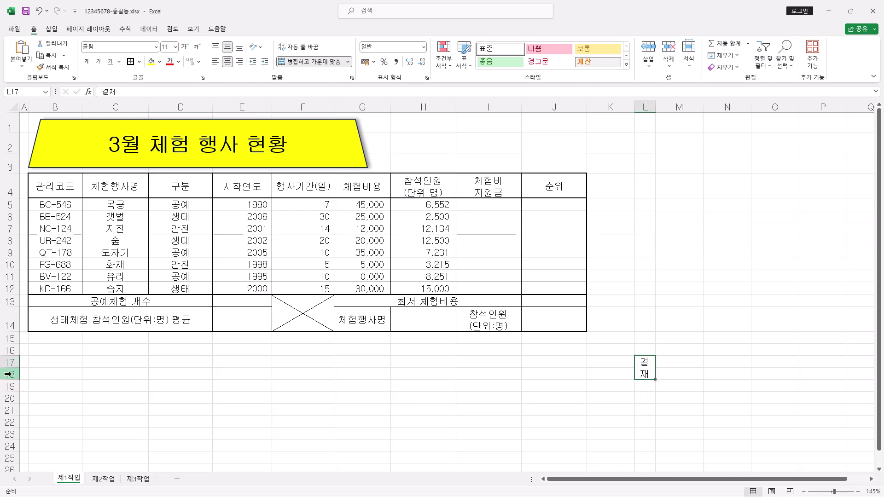
drag(14, 380, 13, 392)
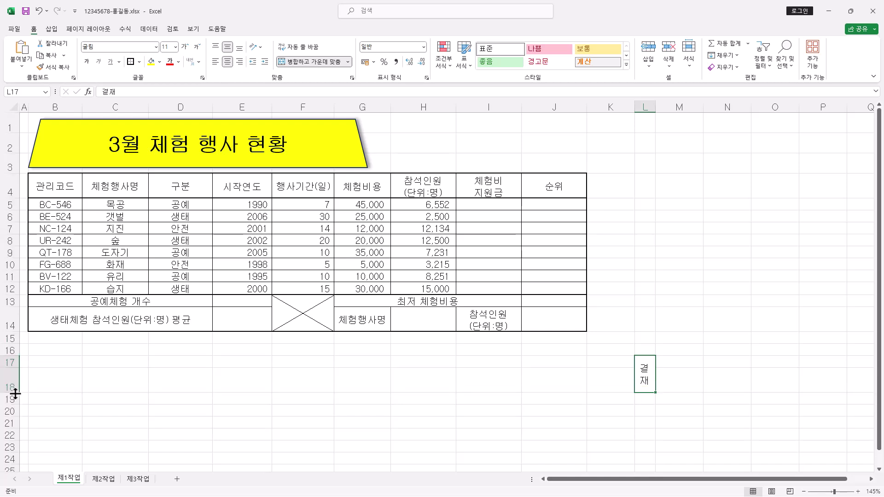
Step: Enter the approval box headings 담당, 팀장 and 센터장 in cells M17, N17 and O17
drag(677, 379, 773, 381)
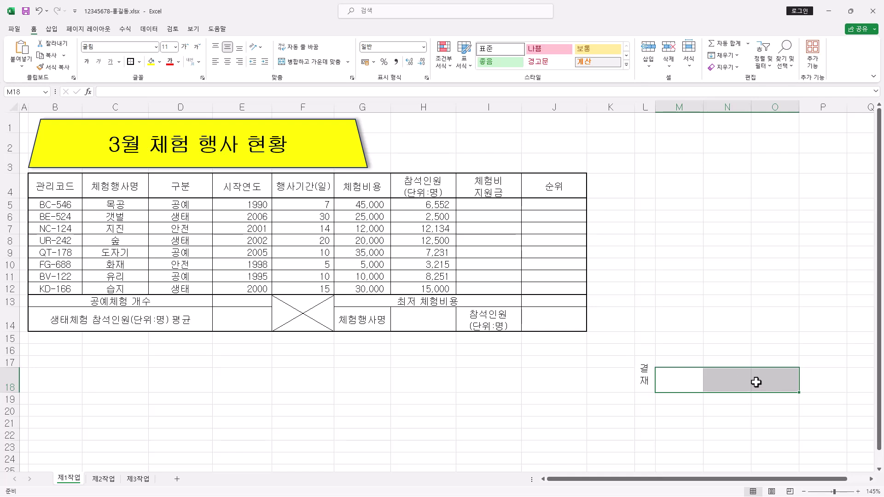
drag(677, 361, 767, 361)
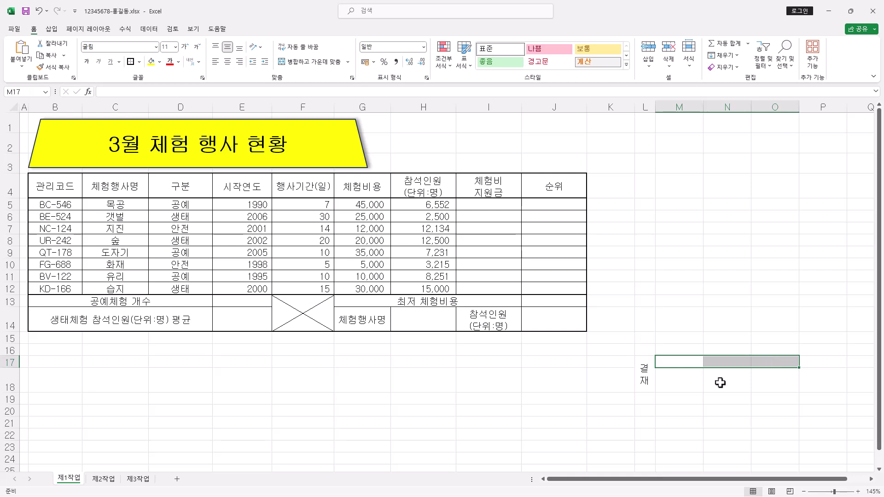
text(담당)
key(Tab)
text(팀장)
key(Tab)
text(센터장)
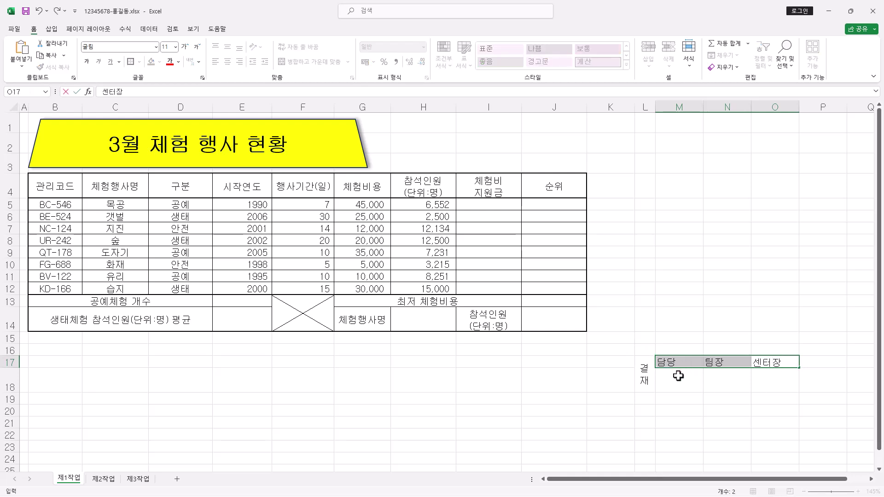
Step: Center the contents of the approval box L17:O18 horizontally and apply all borders to it
drag(646, 369, 783, 363)
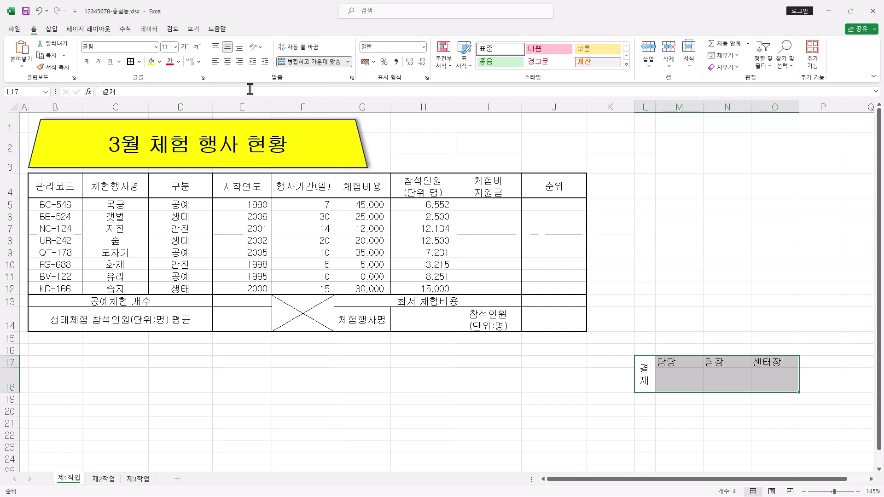
click(227, 64)
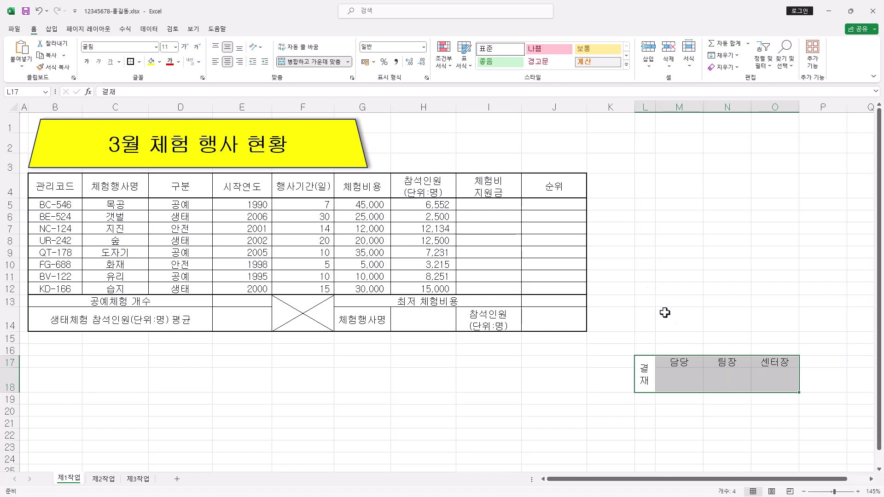
click(139, 62)
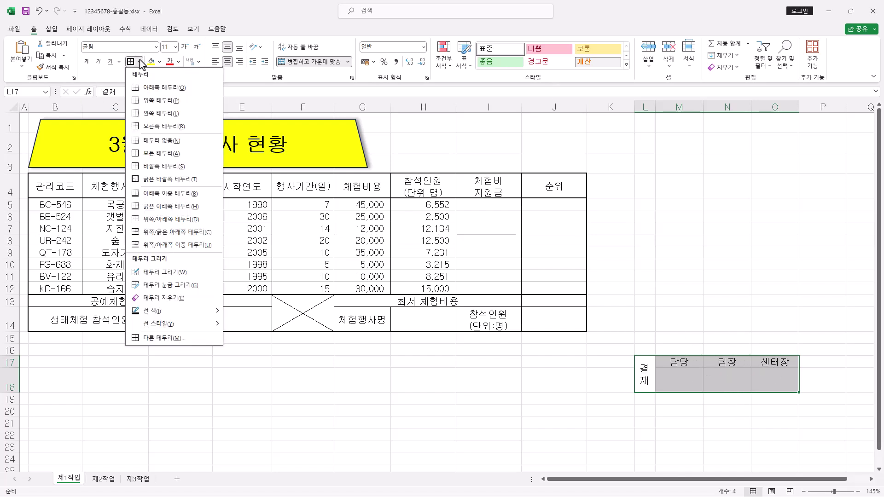
click(162, 157)
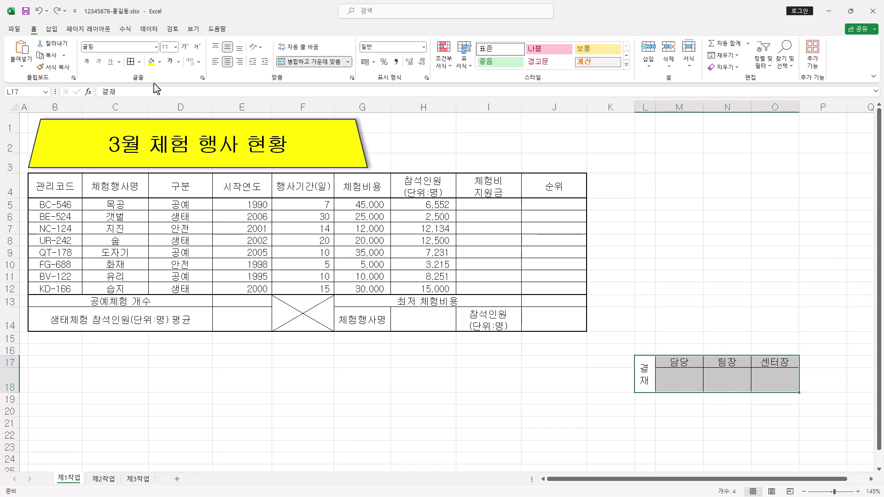
click(160, 62)
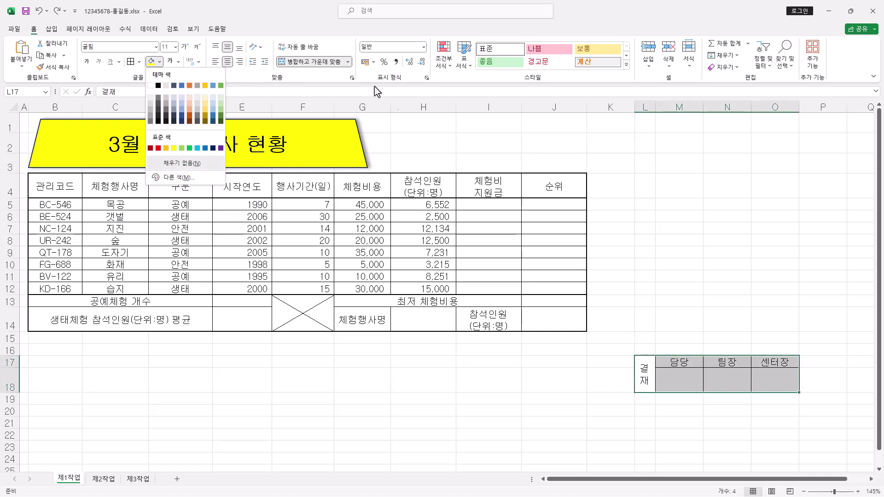
key(Escape)
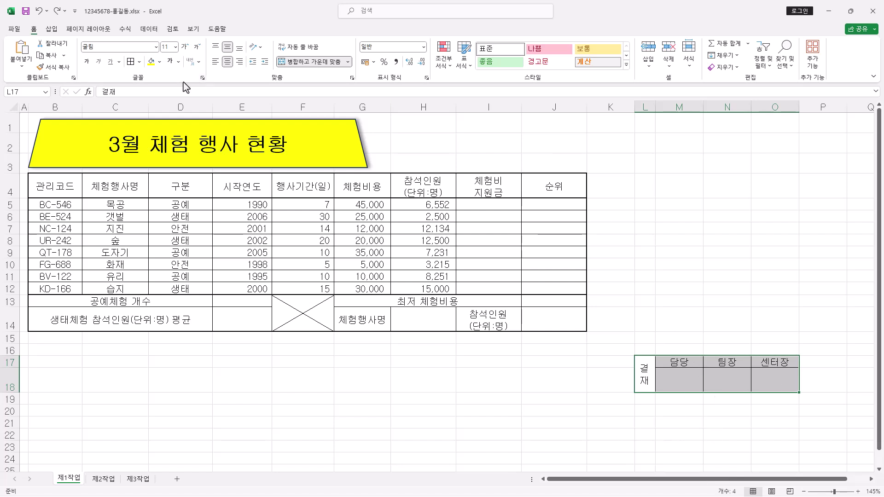
Step: Copy the approval box L17:O18 as a picture, as shown on screen and in picture format
click(65, 55)
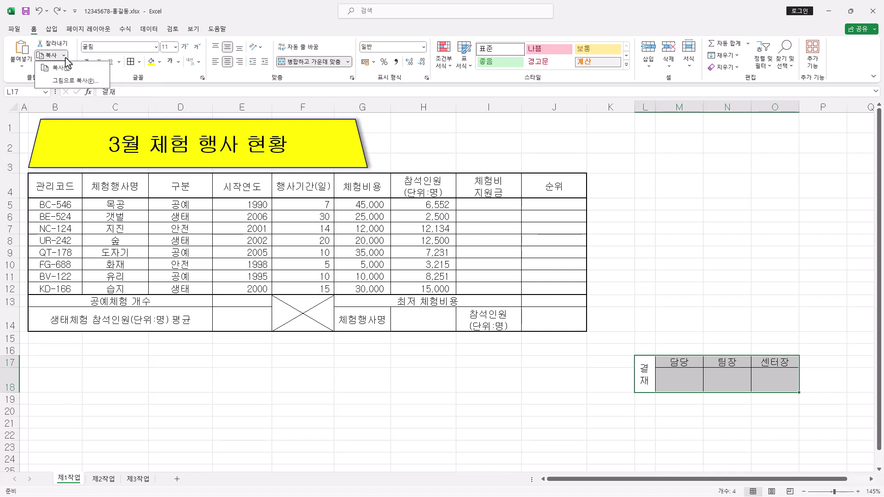
click(76, 81)
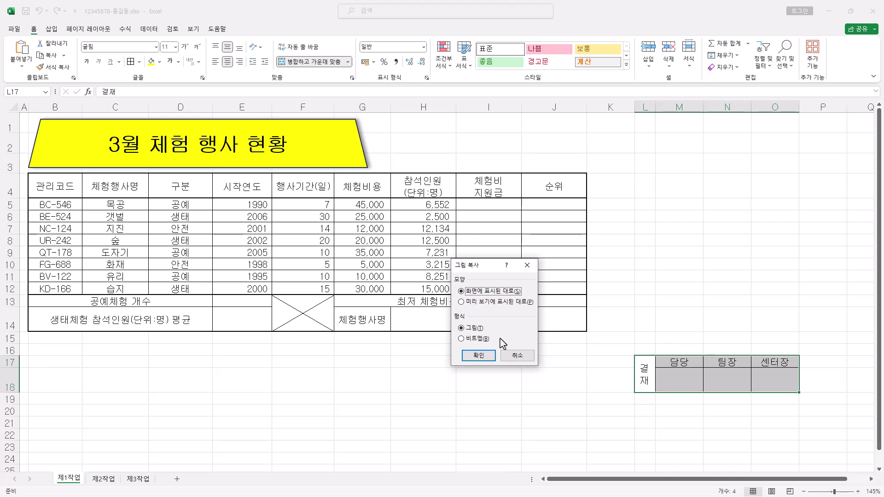
click(487, 360)
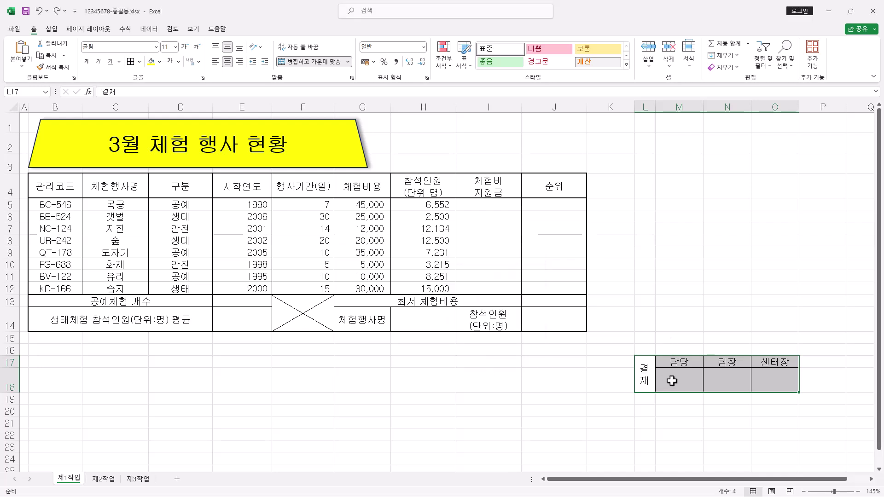
Step: Paste the approval box picture and fit it over H1:J3, beside the trapezoid title and above the table
key(ctrl+v)
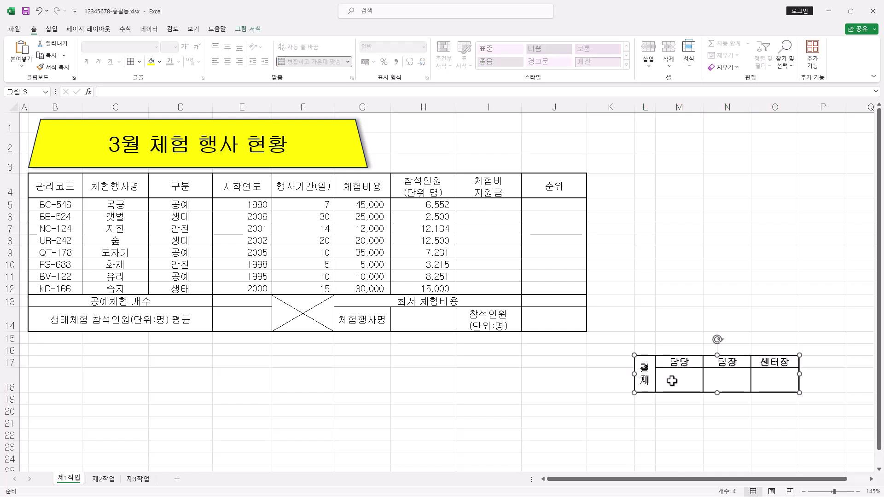
drag(706, 385, 459, 144)
drag(557, 139, 586, 138)
drag(485, 157, 487, 166)
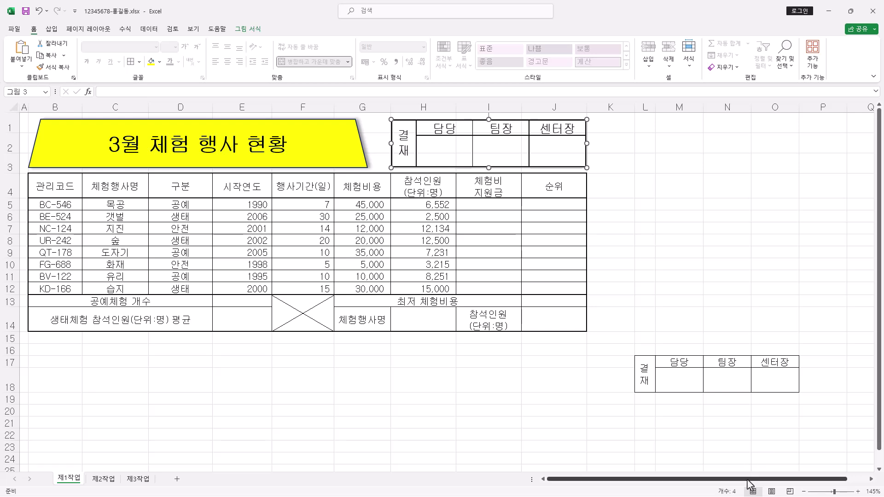
Step: Delete columns L:O holding the original approval box, and delete the enlarged row 18
drag(642, 368, 762, 374)
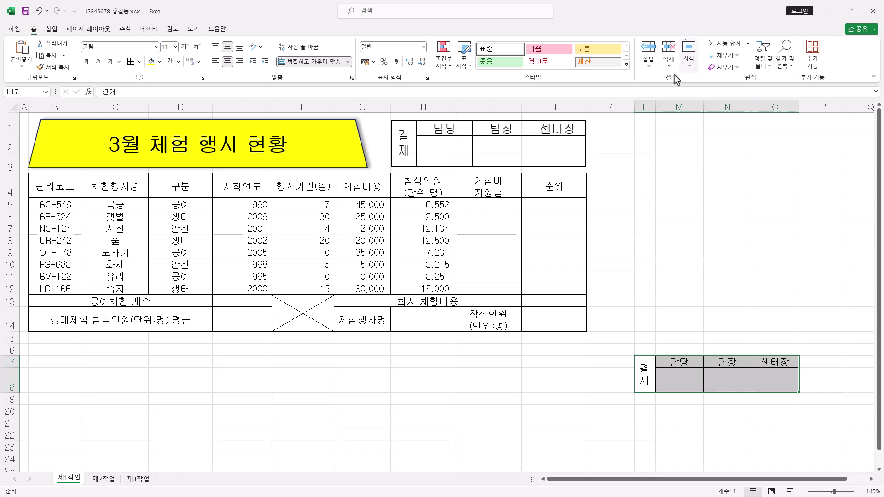
drag(645, 103, 771, 105)
right_click(763, 106)
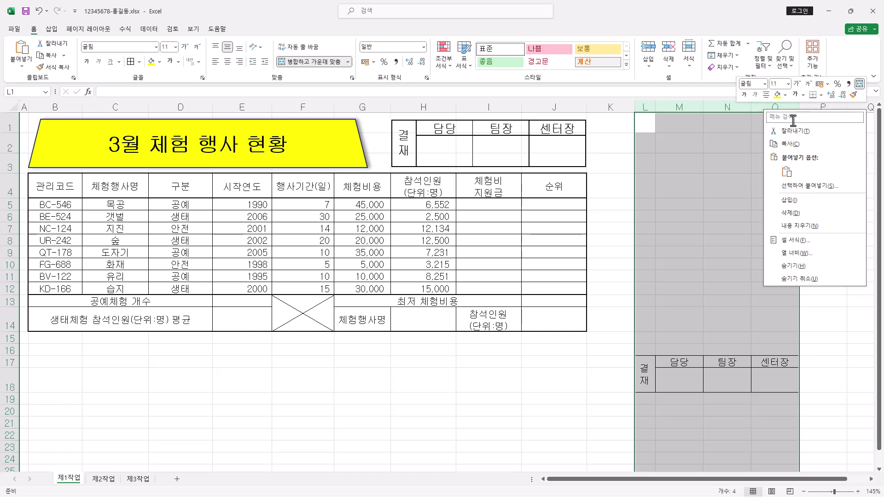
click(811, 209)
drag(662, 384, 760, 384)
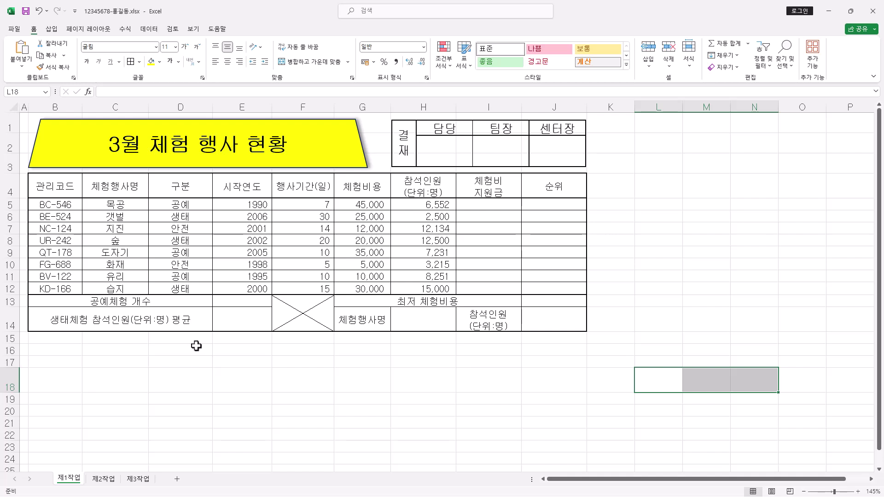
right_click(6, 383)
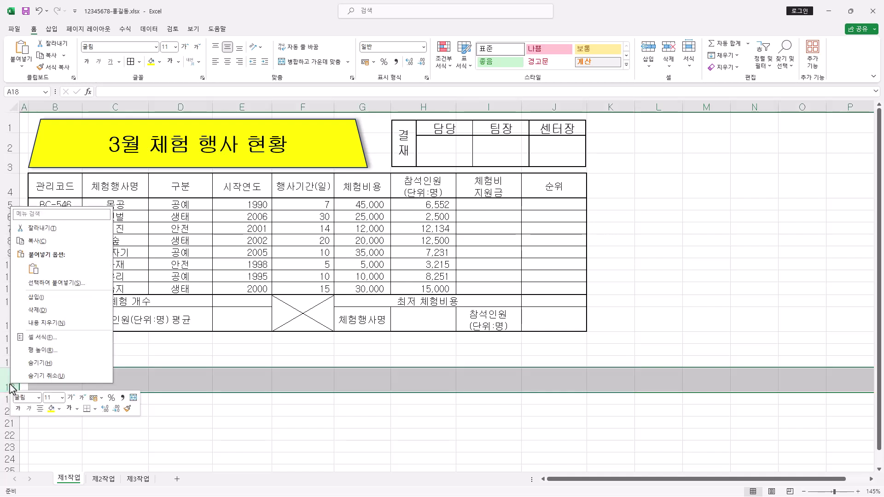
click(37, 312)
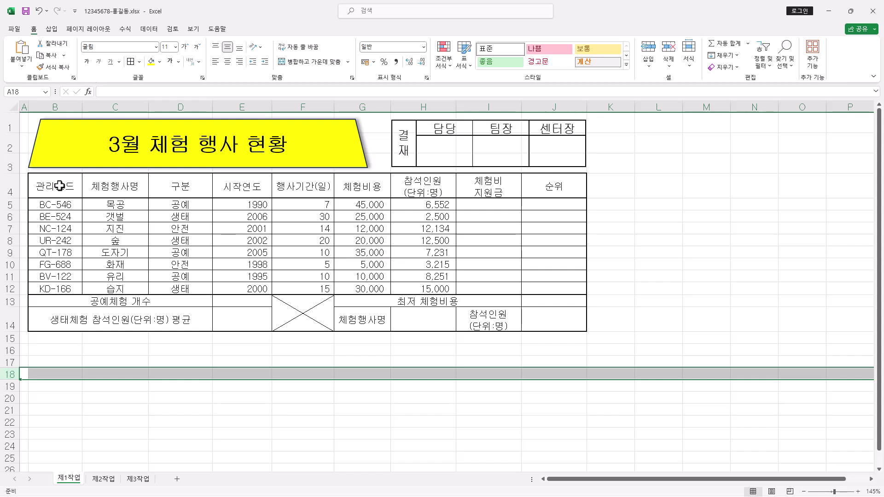
Step: Fill the header cells B4:J4 and the label cells G14 and I14 with standard orange
drag(60, 186, 560, 188)
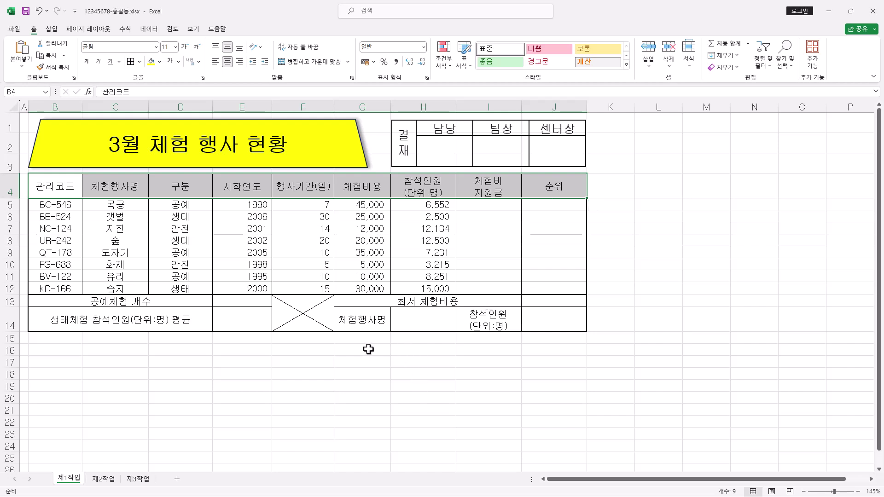
ctrl+click(363, 325)
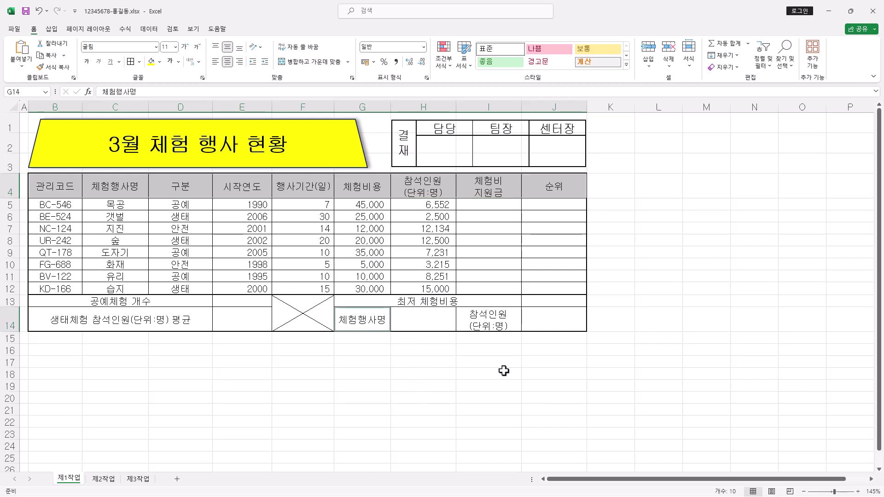
ctrl+click(496, 326)
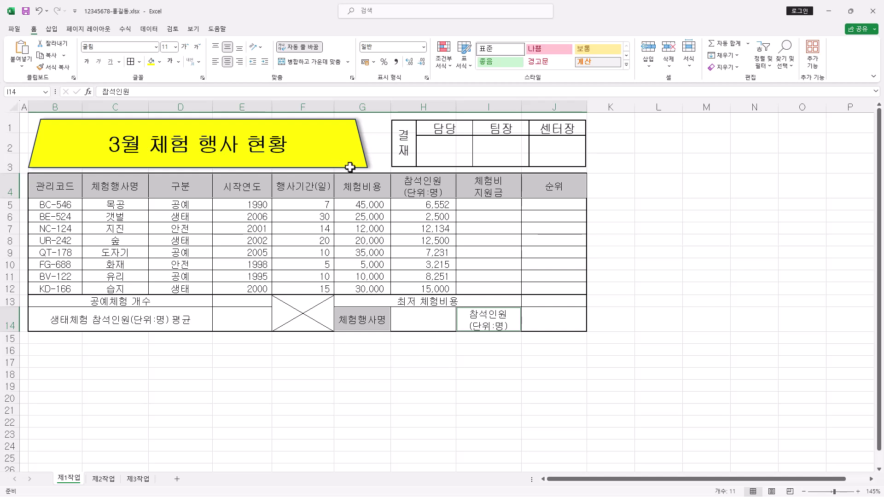
click(160, 63)
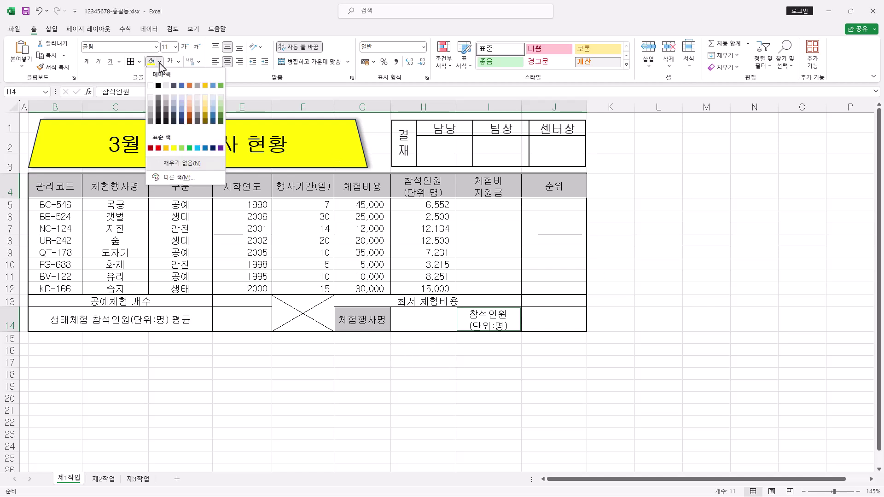
click(166, 149)
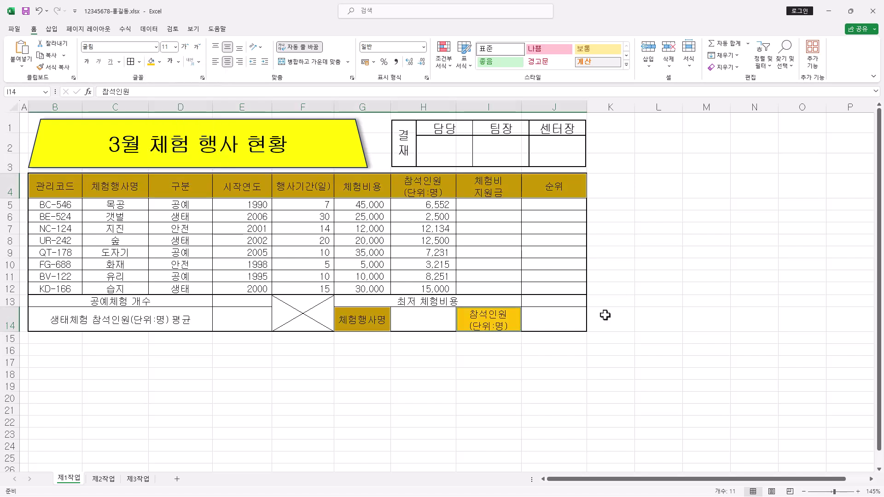
Step: Add list data validation to H14 with source =$C$5:$C$12, and choose 목공 from its list
click(426, 317)
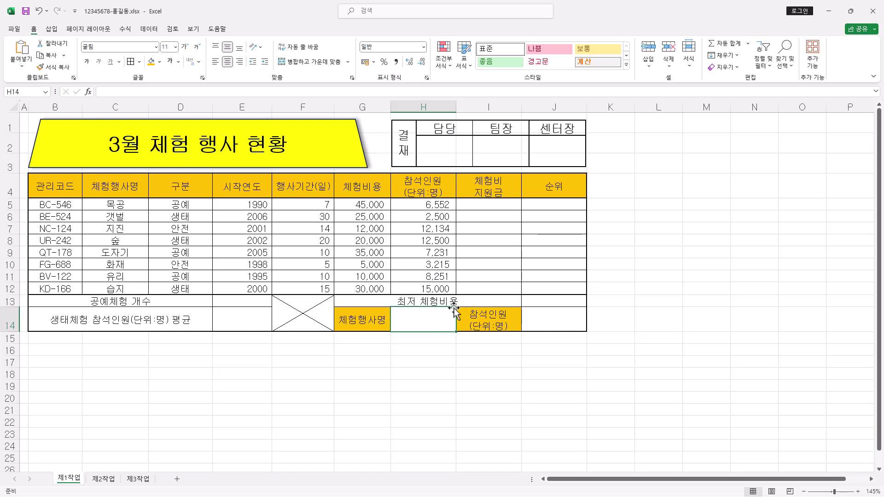
click(149, 29)
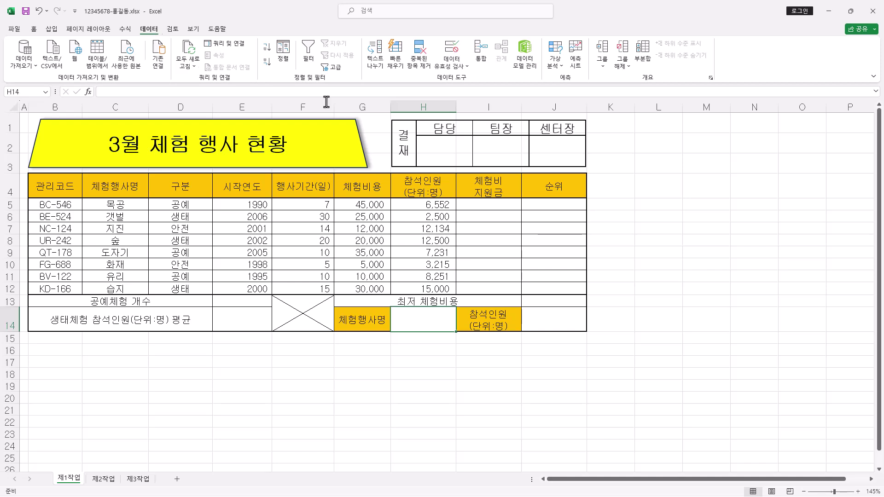
click(457, 54)
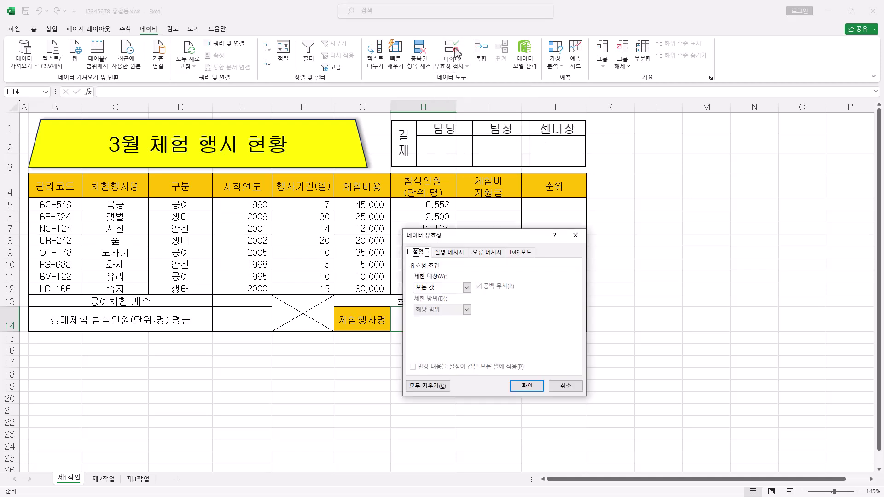
click(465, 287)
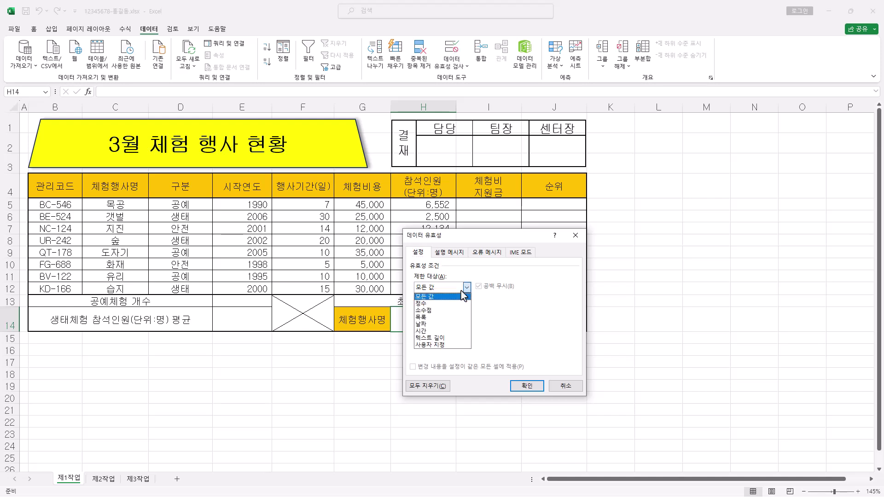
click(463, 319)
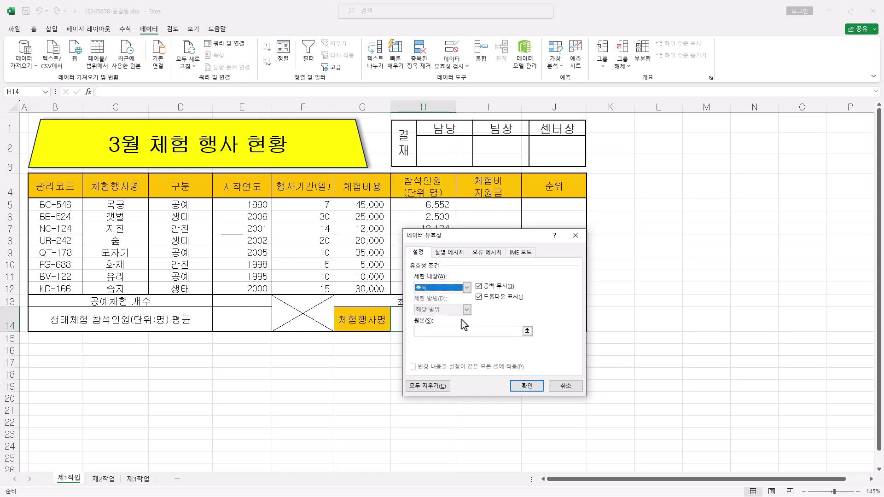
click(425, 332)
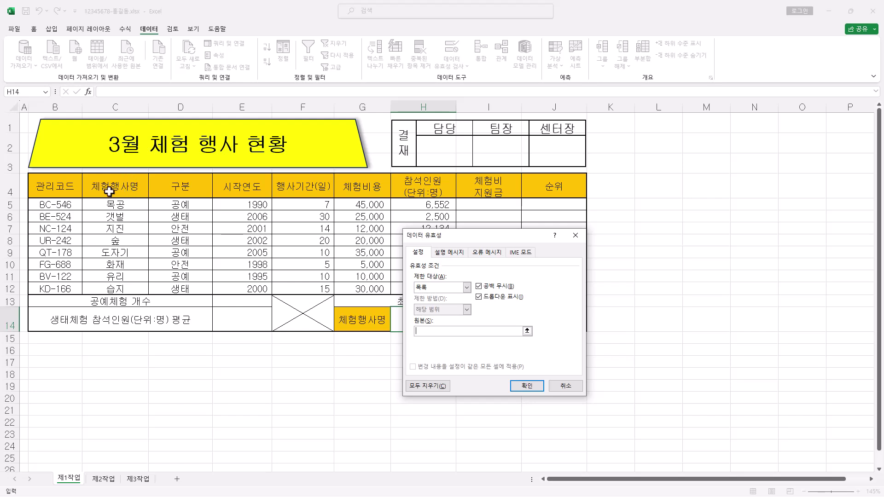
drag(124, 204, 130, 283)
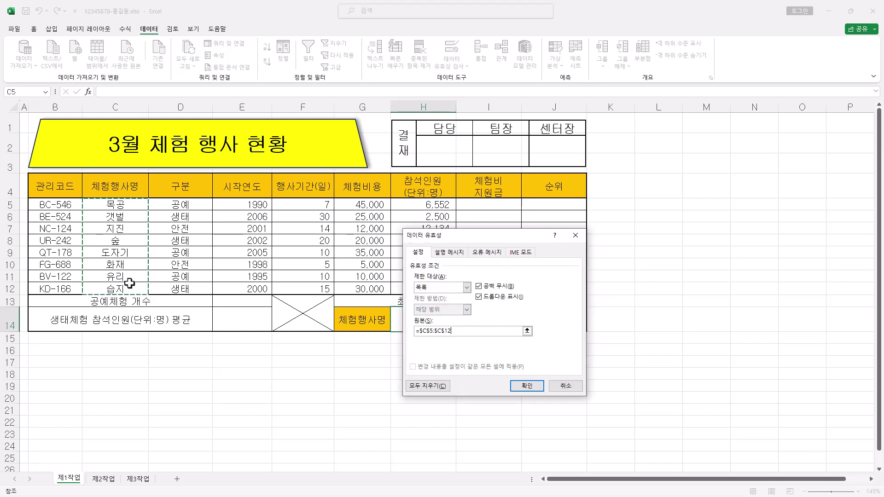
click(529, 388)
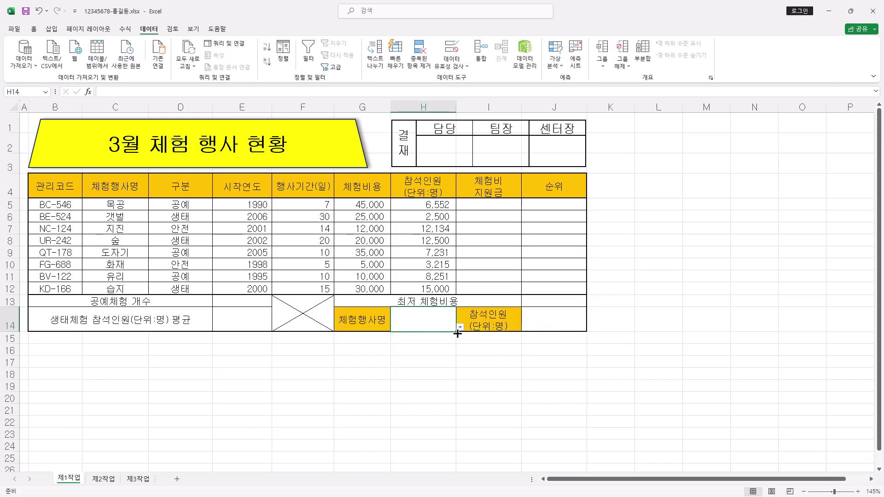
click(460, 327)
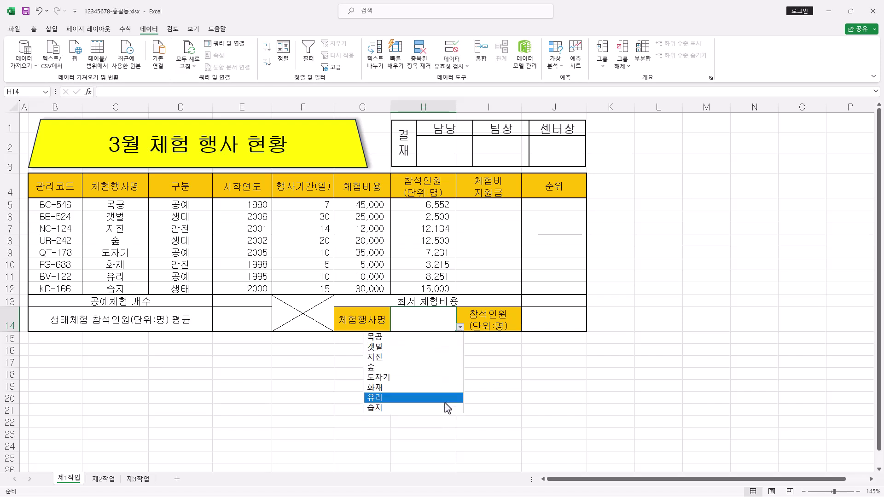
click(447, 338)
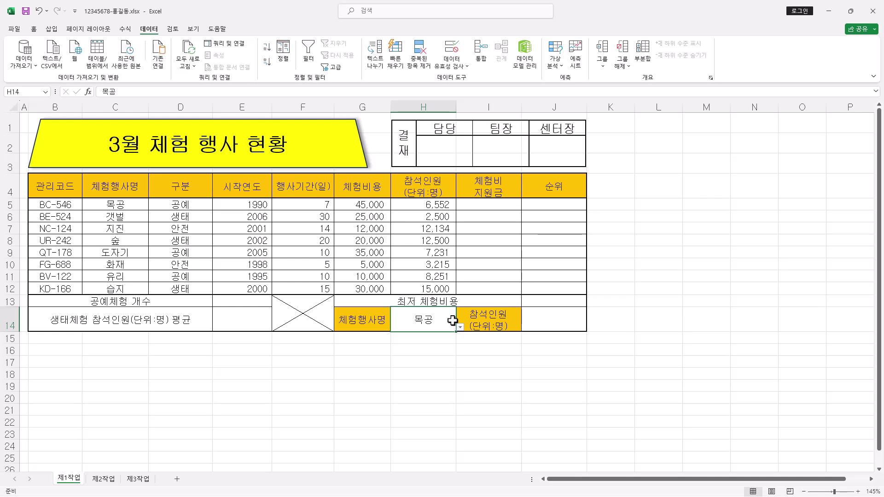
Step: Apply the custom number format #,##0"원" to the 체험비용 values in G5:G12
drag(372, 204, 376, 292)
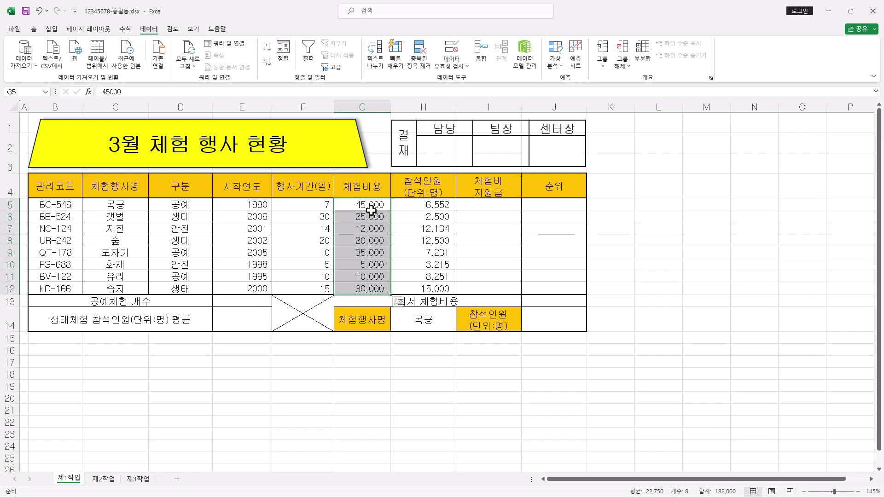
click(34, 30)
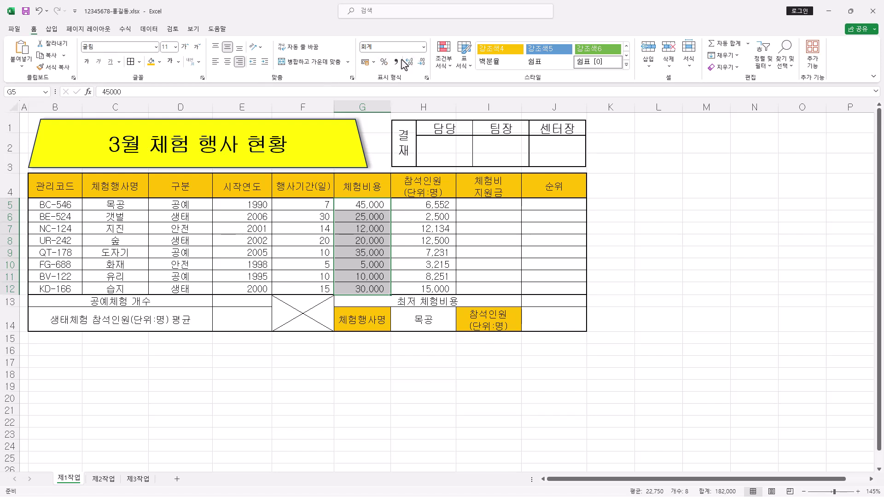
right_click(362, 226)
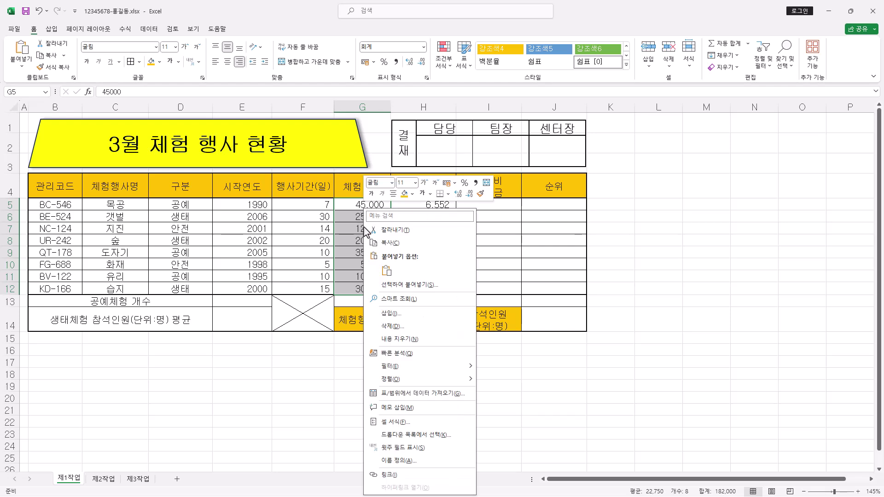
click(408, 424)
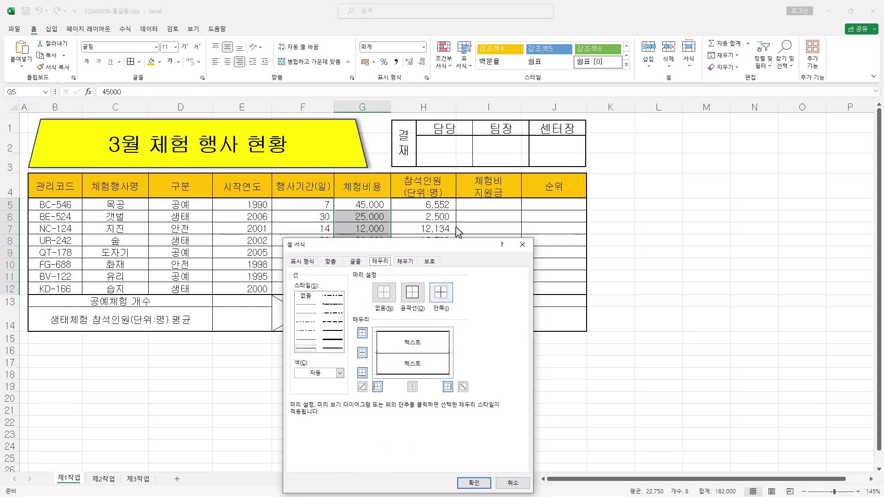
click(306, 262)
drag(417, 249, 611, 106)
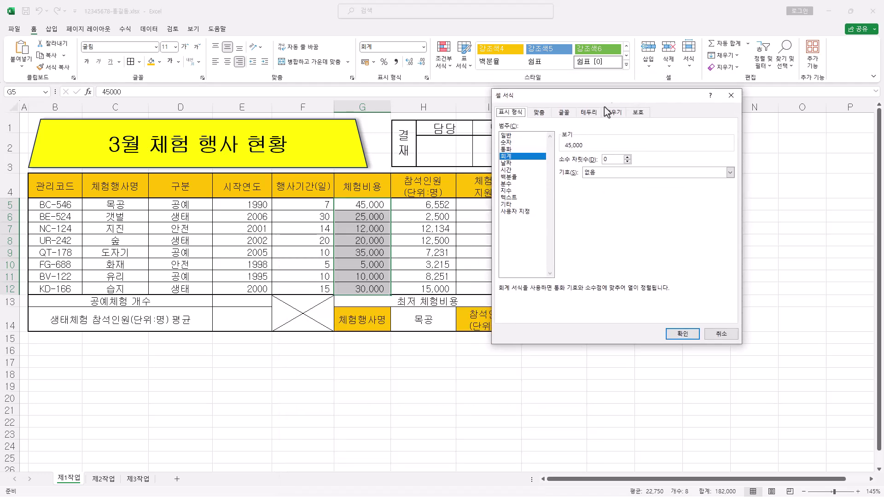
click(523, 212)
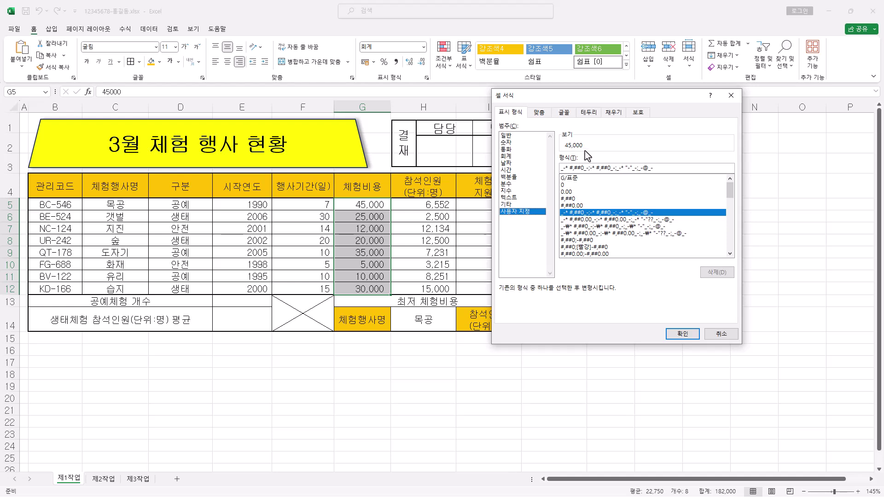
click(574, 199)
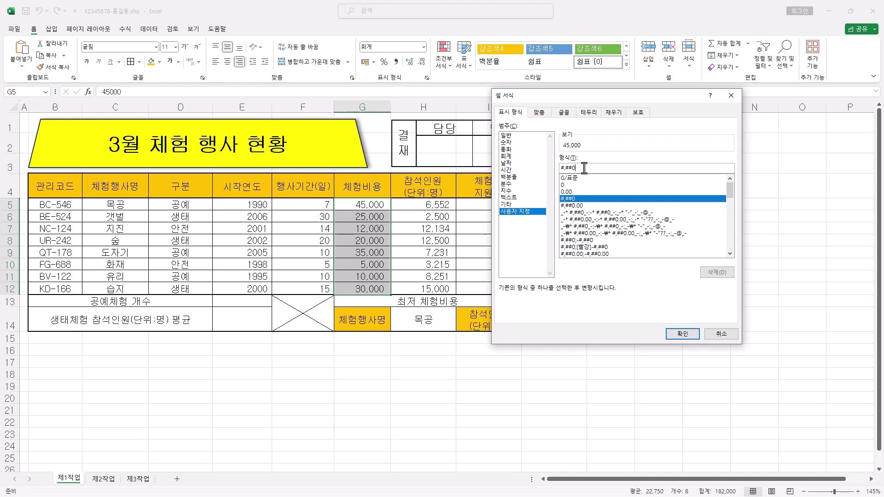
text(")
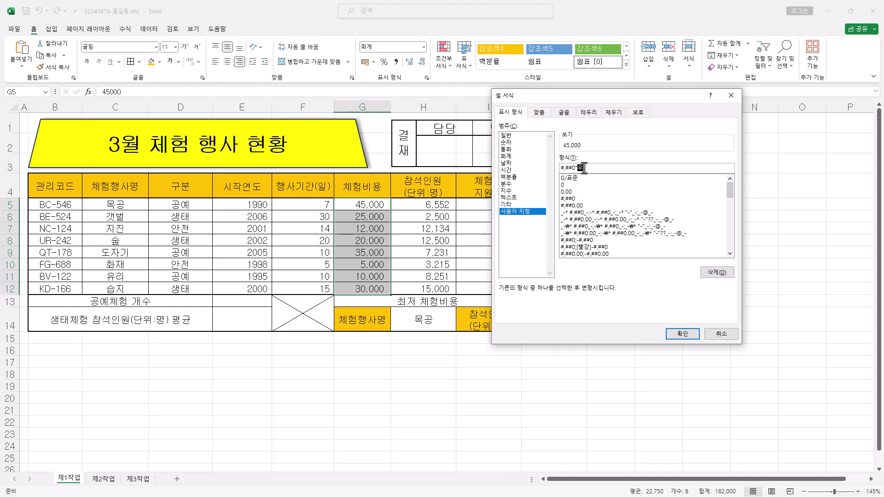
text(원")
click(682, 334)
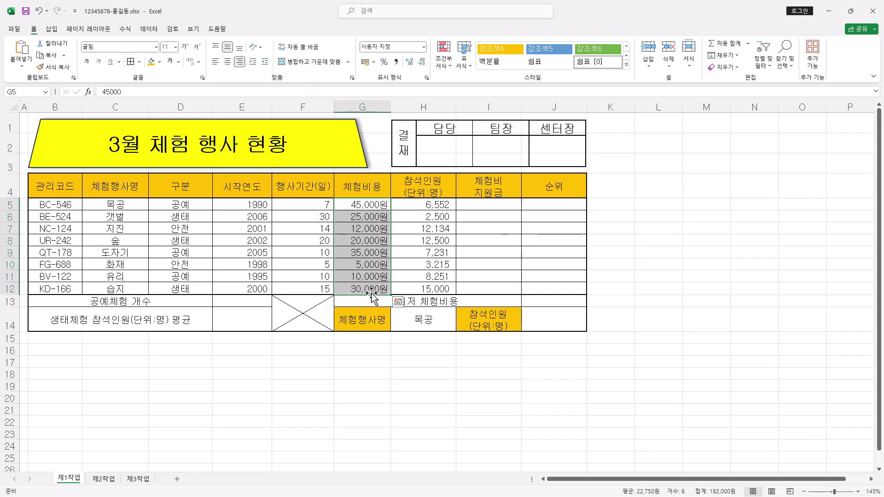
Step: Define the name 체험비용 for G5:G12 with workbook scope
right_click(371, 238)
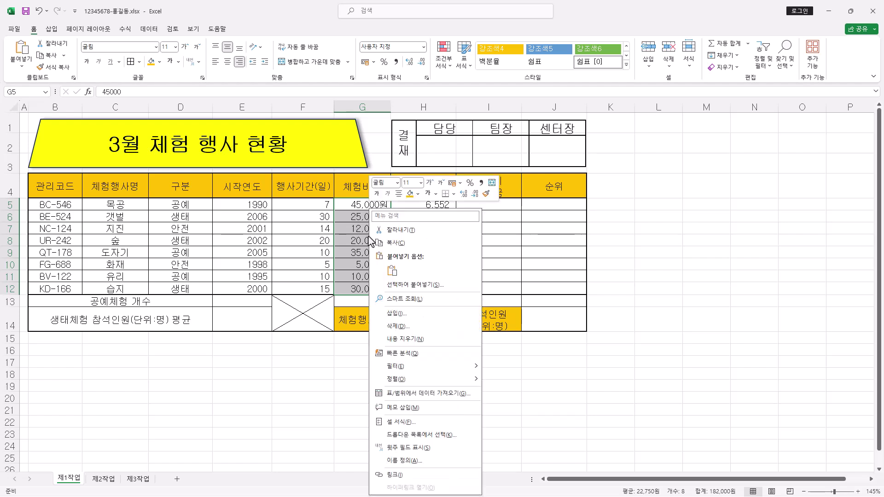
click(418, 462)
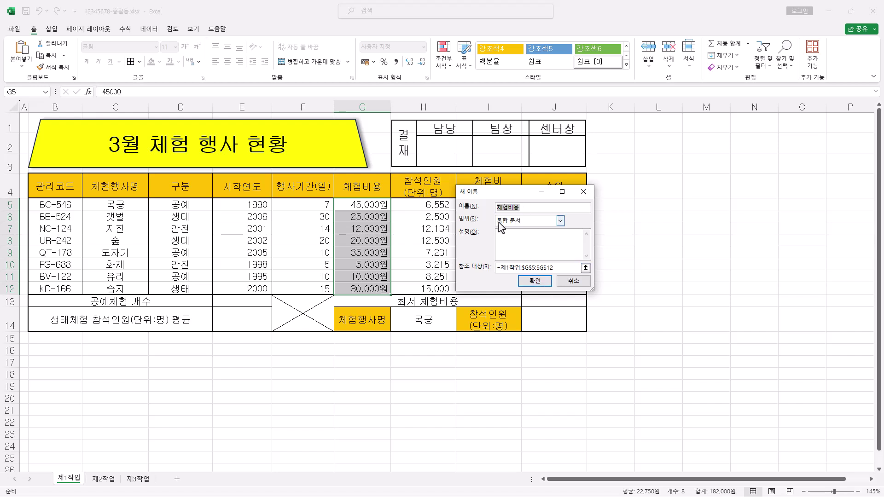
click(540, 282)
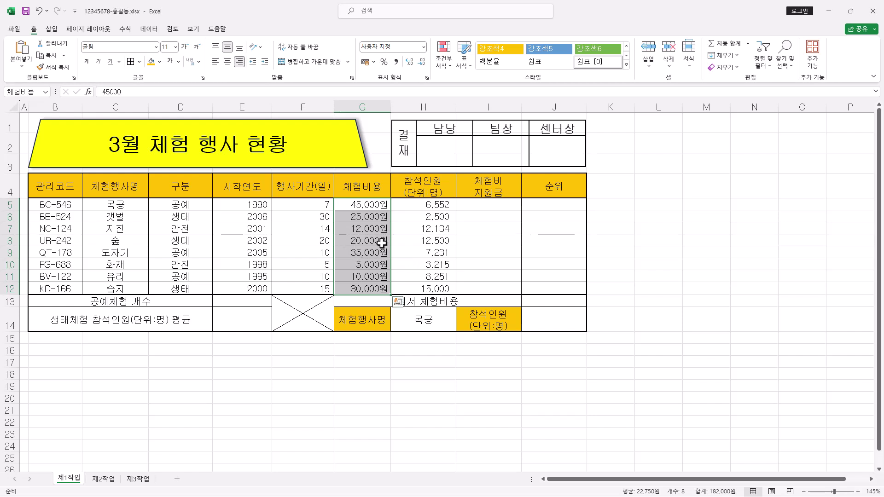
click(126, 29)
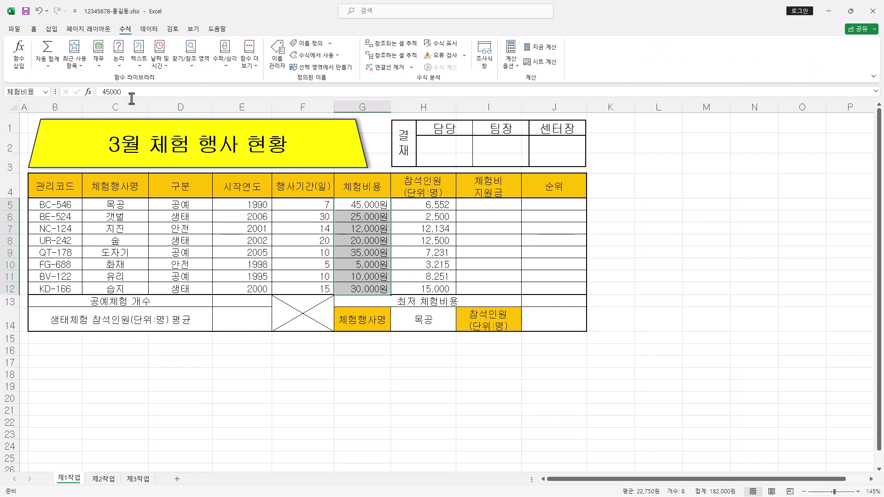
Step: Review the definition of the name 체험비용 in the Name Manager, leaving it unedited, and reselect the 체험비용 cells G5:G12
click(278, 55)
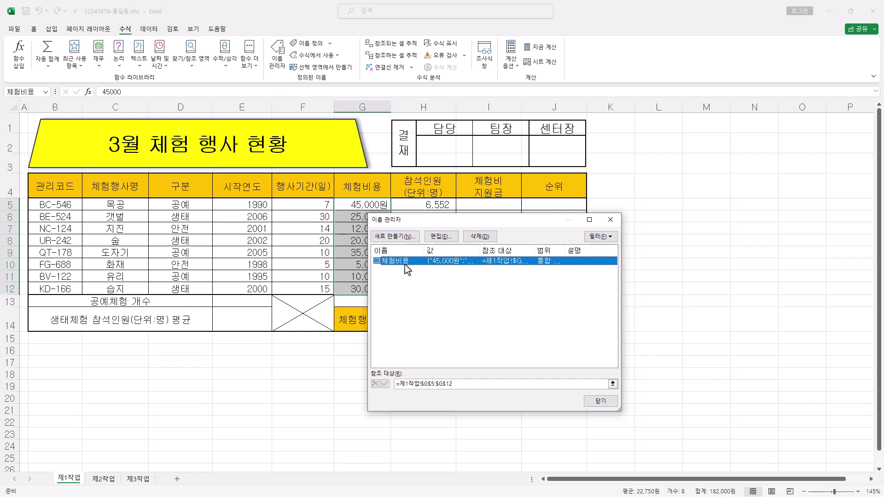
click(441, 236)
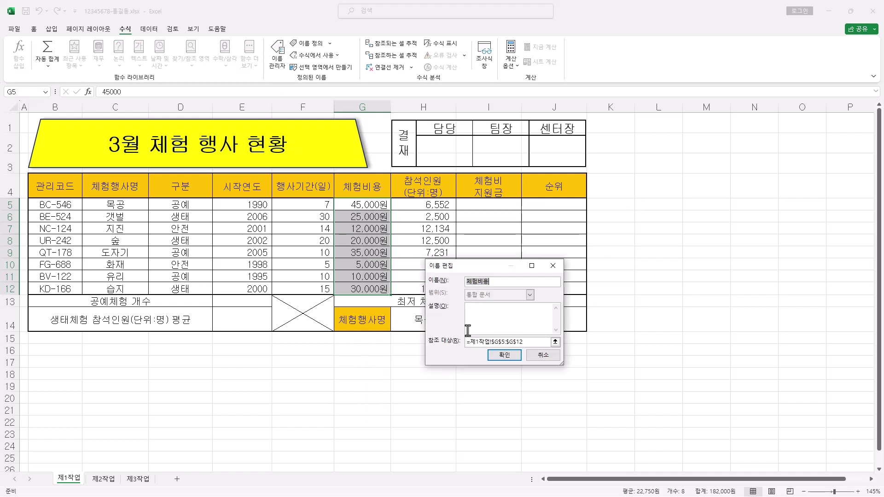
click(544, 355)
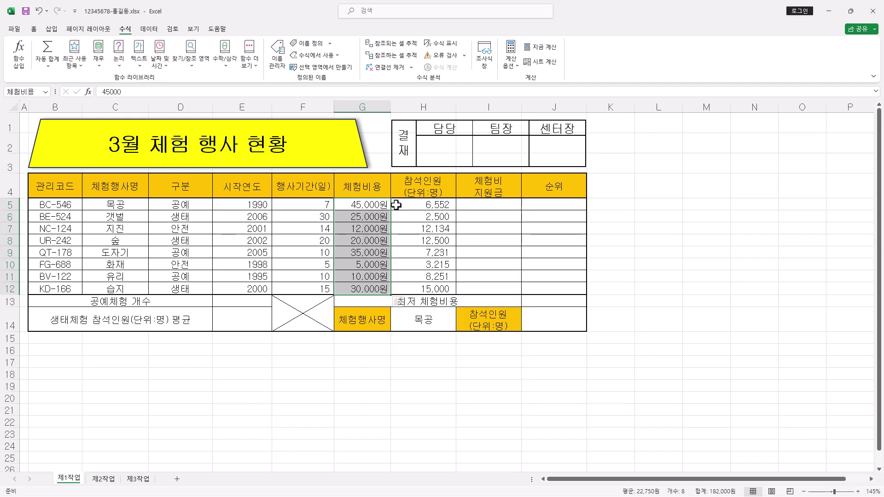
drag(382, 206, 385, 282)
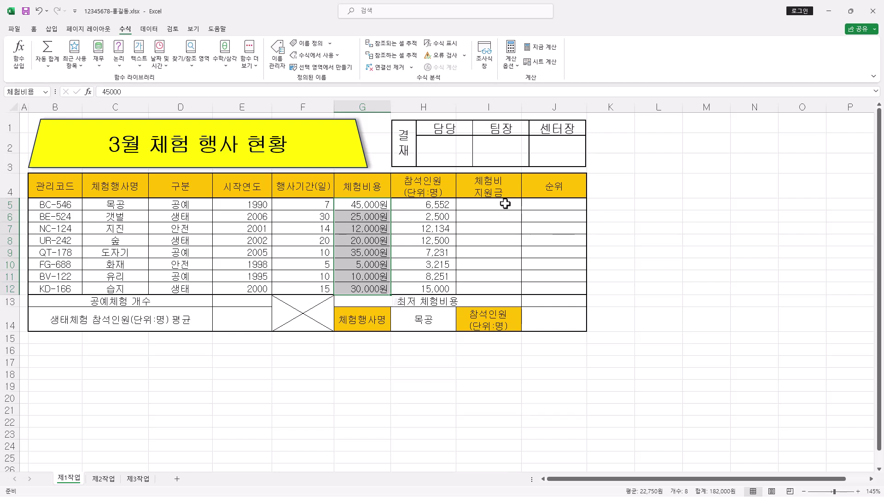
Step: Start an AND formula for the 체험비 지원금 cells I5:I12 and open its function arguments clear of the table
drag(505, 204, 495, 288)
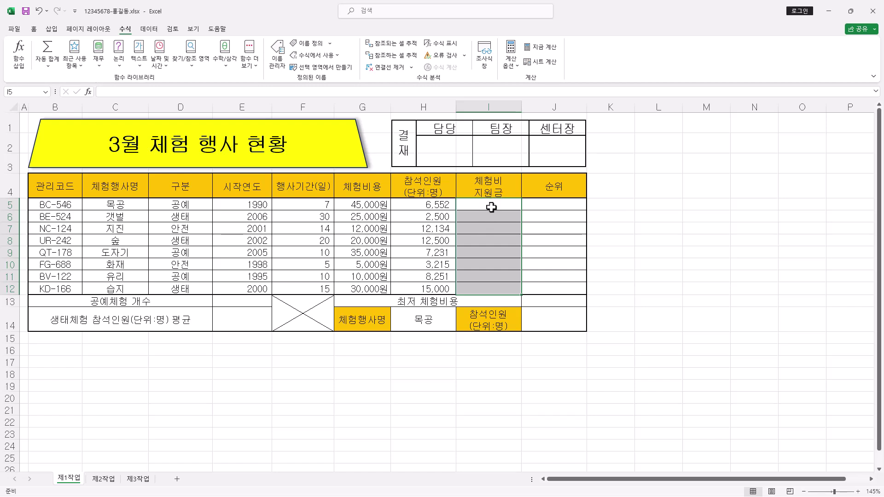
click(133, 93)
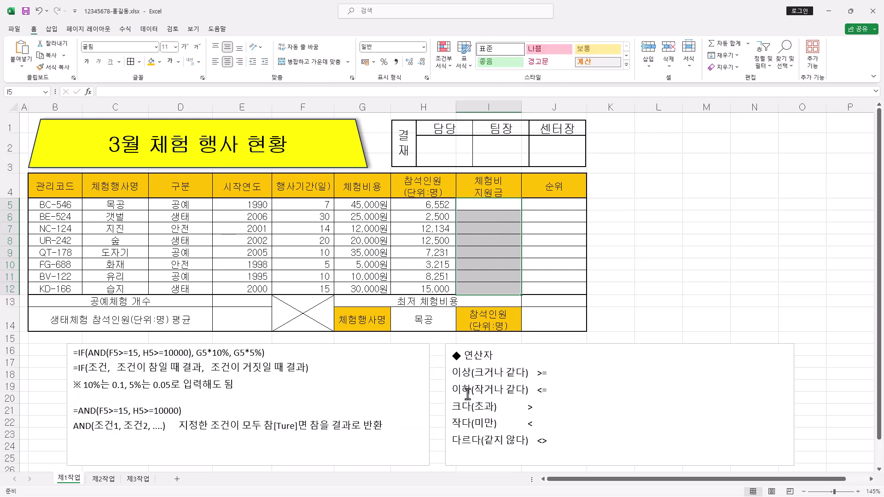
click(112, 91)
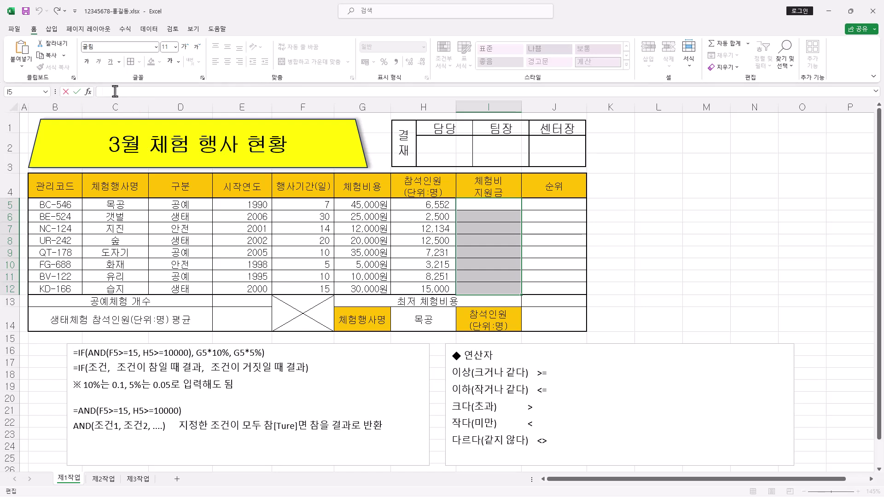
text(=AND)
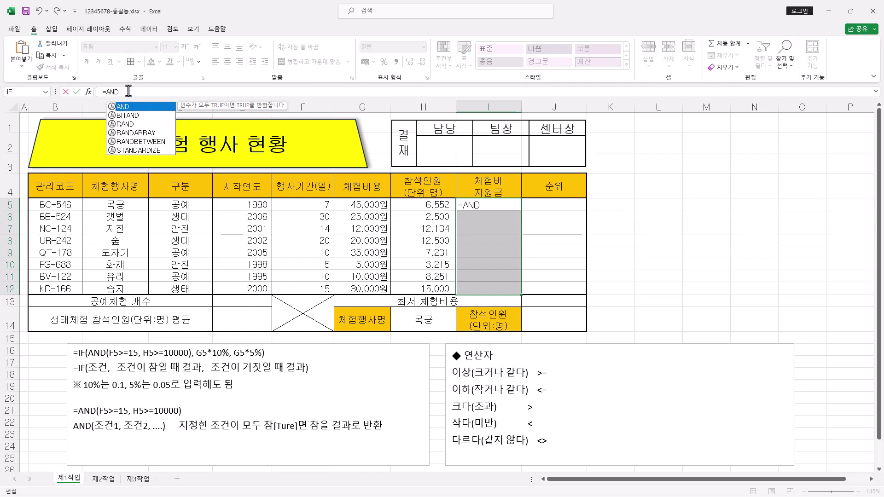
text(()
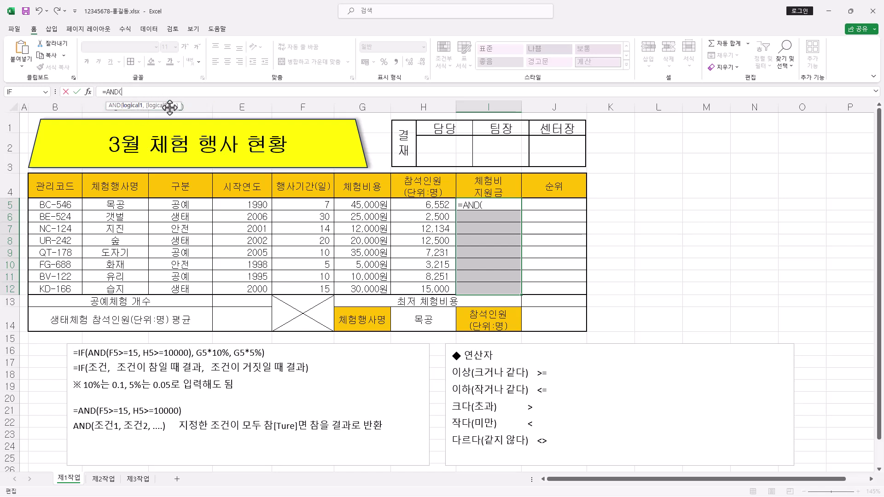
click(88, 93)
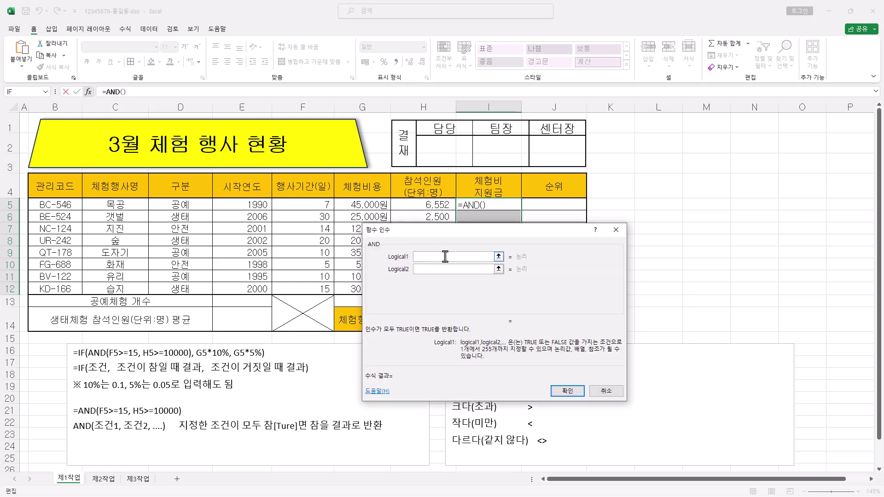
drag(466, 246, 660, 175)
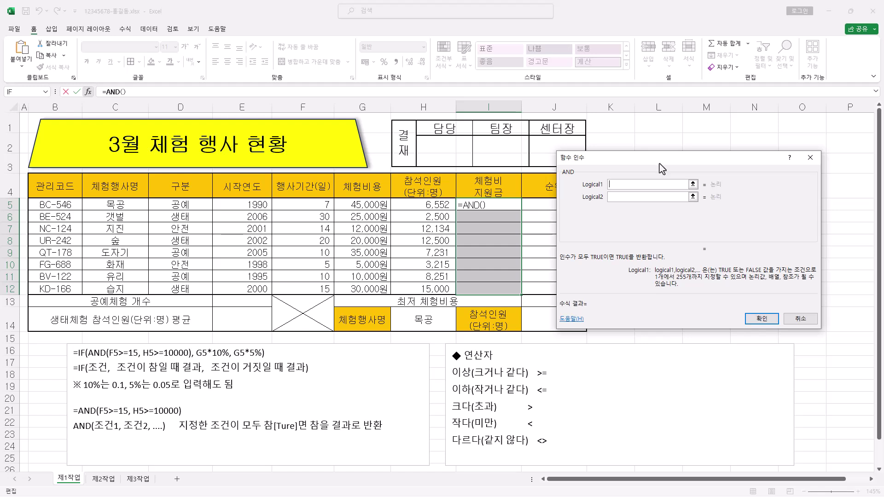
Step: Enter F5>=15 as the first logical condition of the AND function
click(617, 199)
click(617, 199)
click(619, 211)
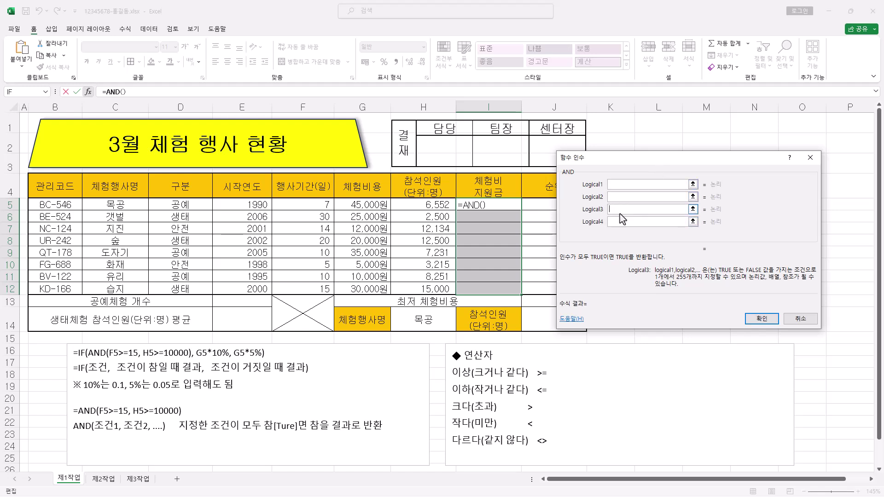
click(621, 223)
click(617, 185)
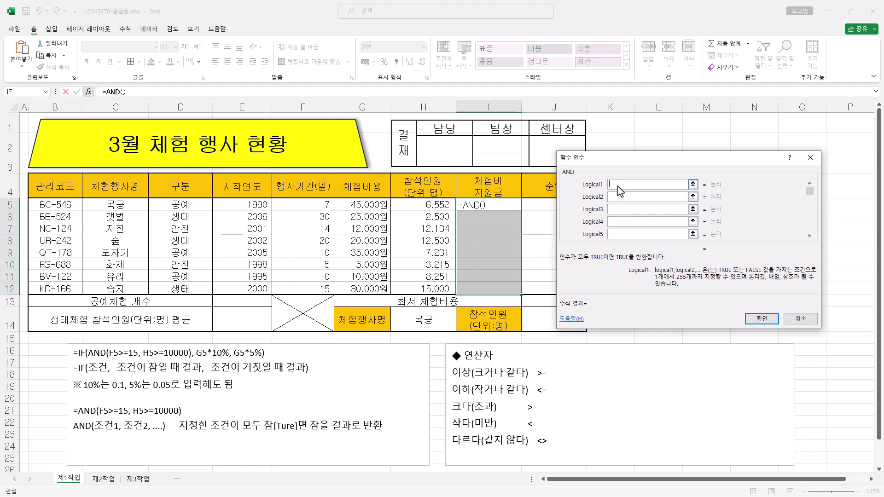
click(620, 185)
click(317, 204)
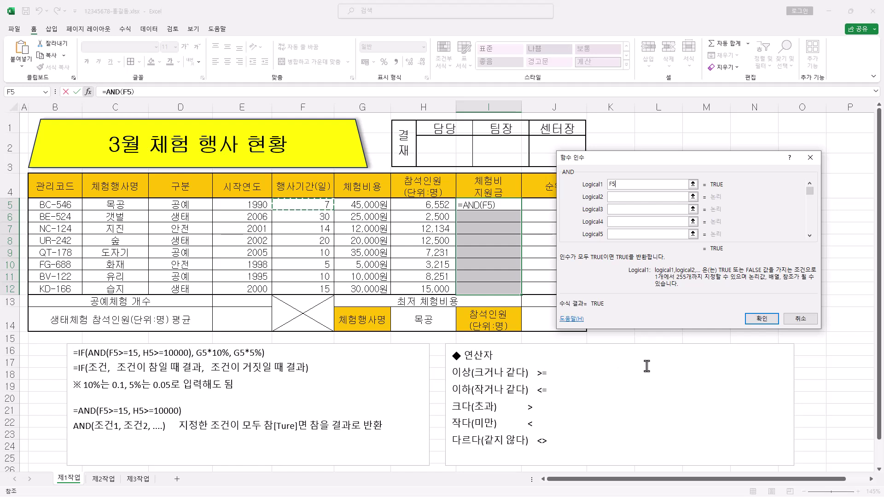
text(>)
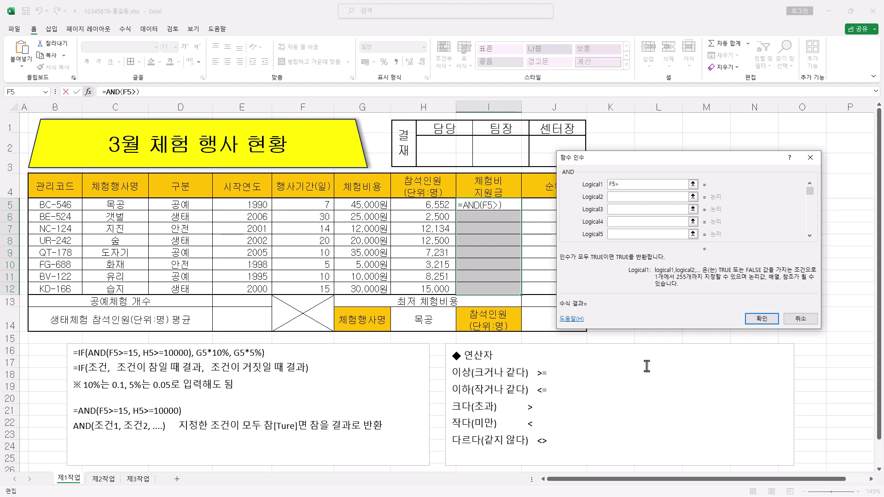
text(=15)
Step: Add H5>=10000 as the second AND condition and enter the formula across I5:I12
click(625, 196)
click(430, 205)
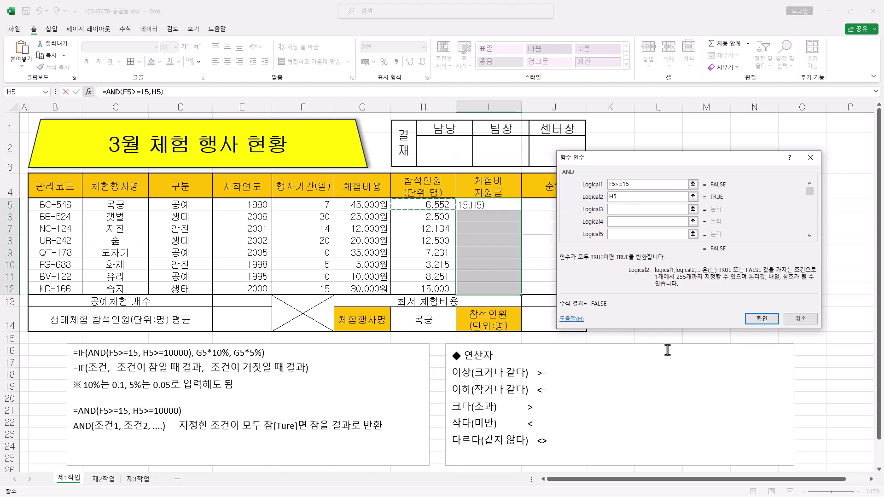
text(>=)
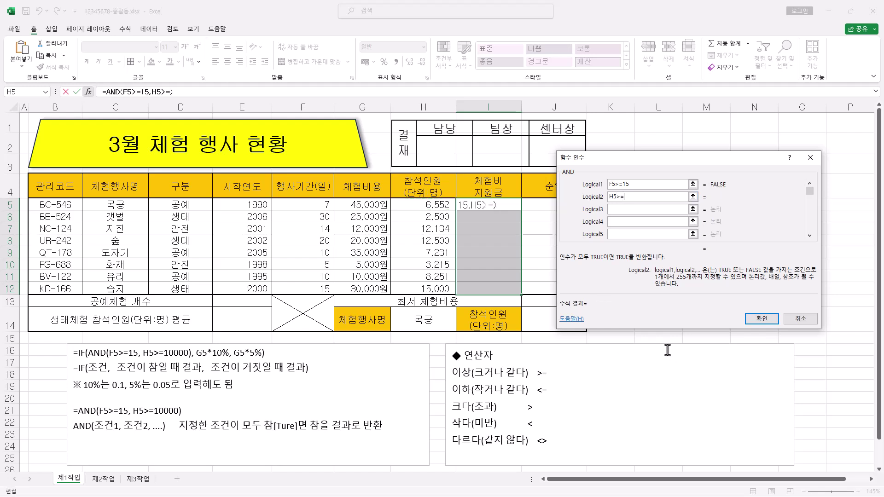
text(10000)
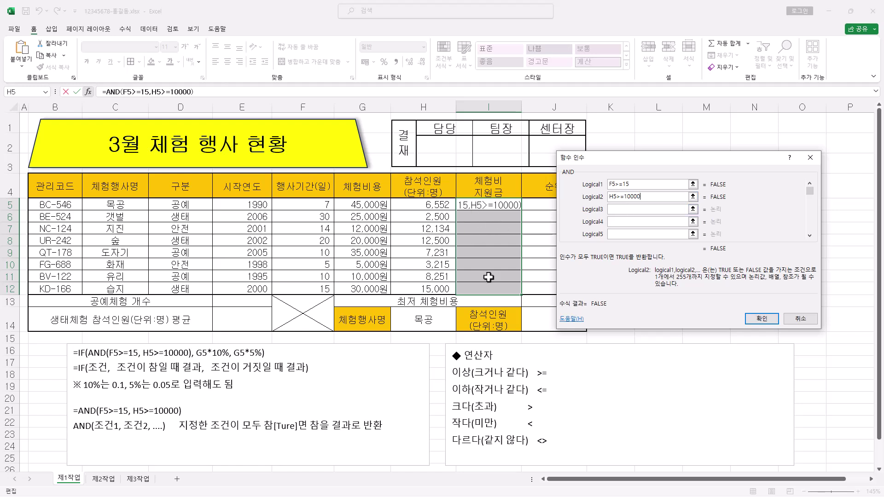
click(762, 320)
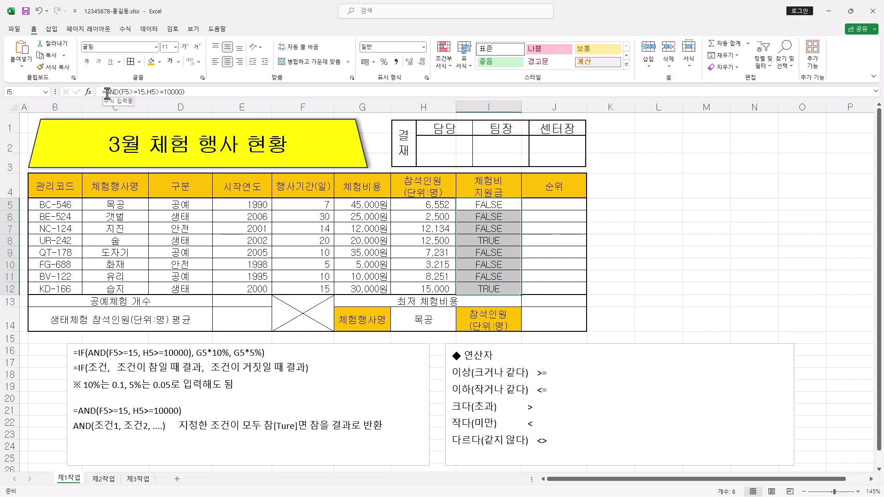
Step: Cut the AND expression after the equals sign in the I5 formula and start an IF function in its place
drag(106, 92, 184, 92)
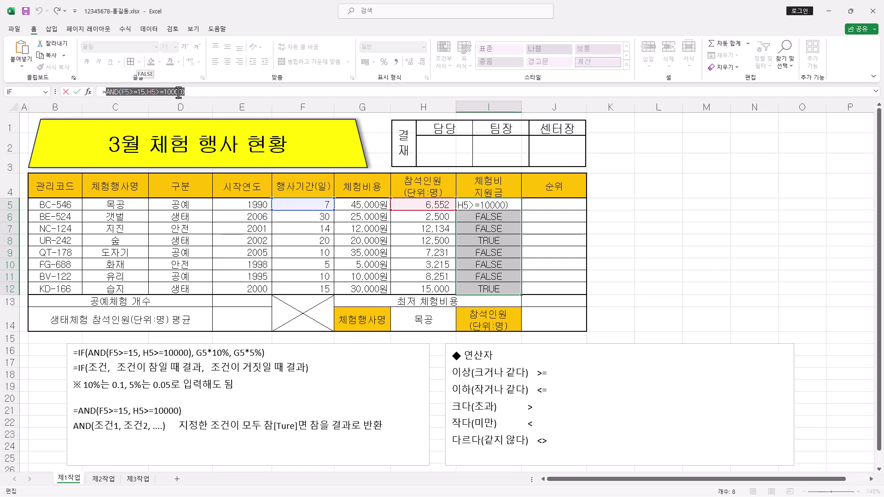
right_click(179, 92)
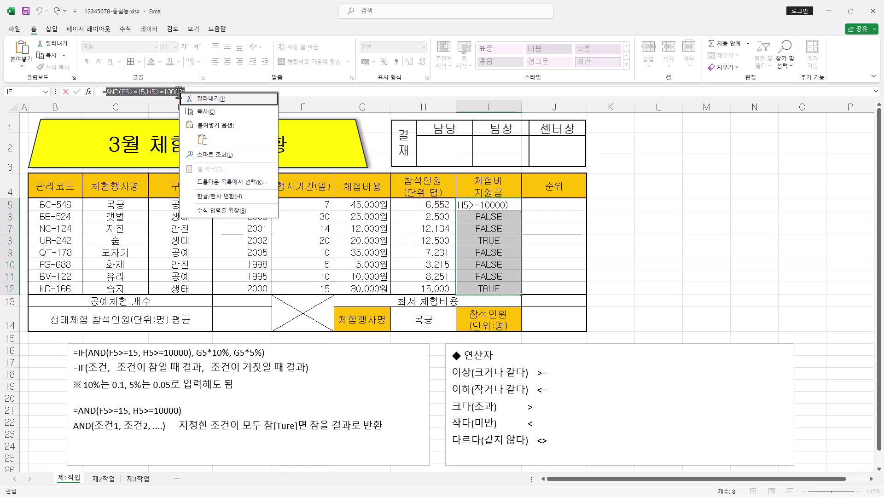
click(205, 102)
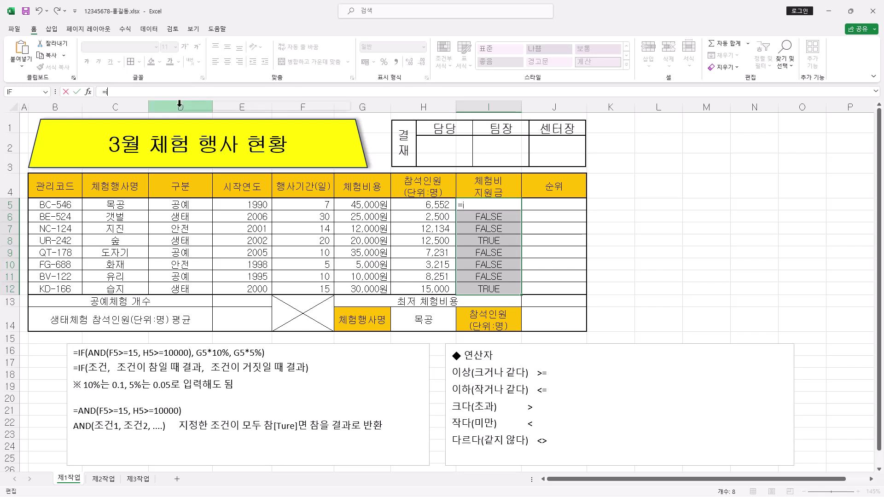
text(if)
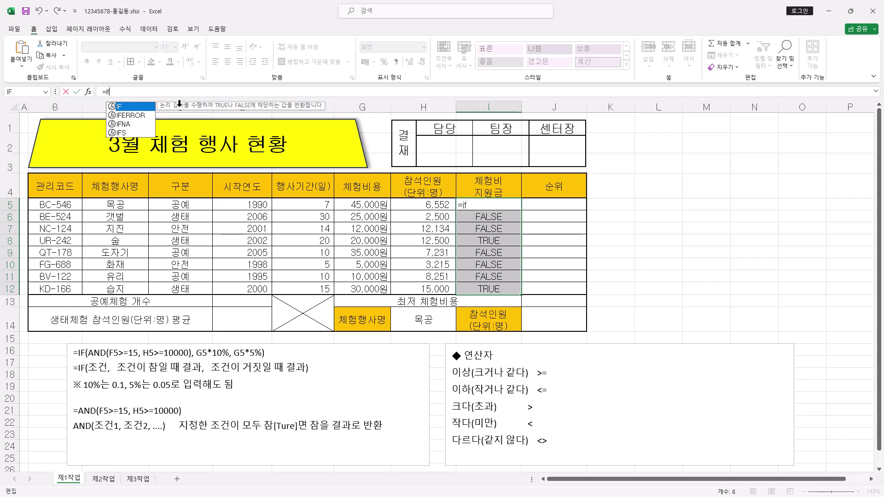
key(Tab)
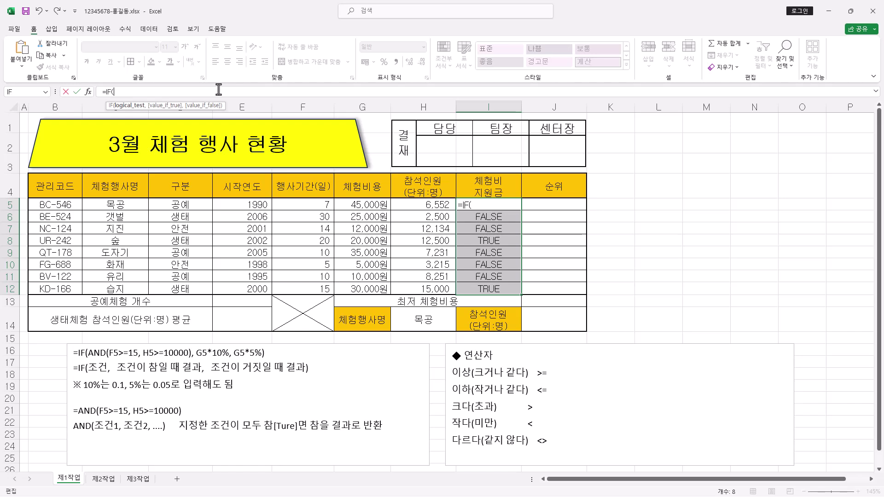
Step: Open the IF function's arguments and paste the cut AND(F5>=15,H5>=10000) expression as its logical test
click(88, 92)
drag(671, 169, 670, 159)
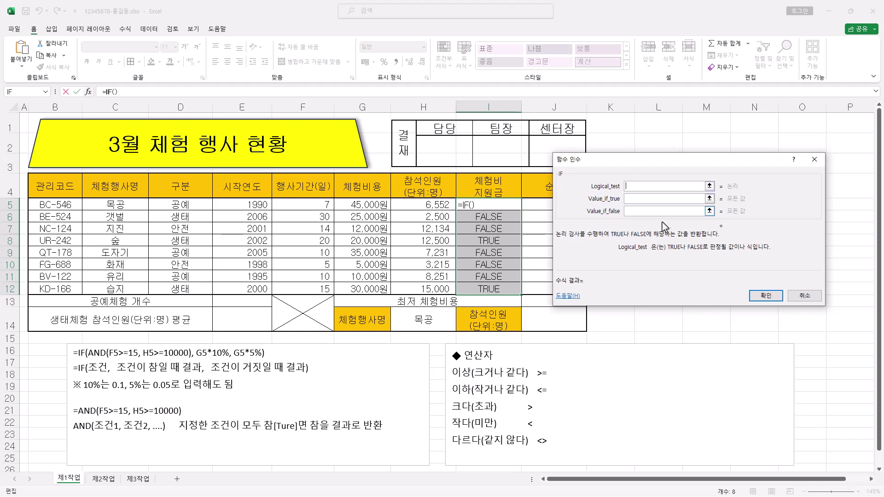
drag(680, 162, 676, 163)
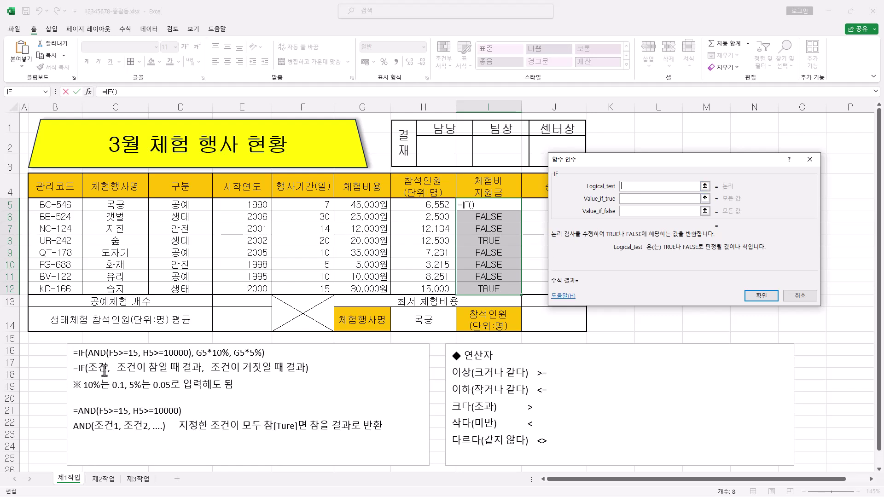
right_click(635, 188)
click(636, 186)
right_click(636, 188)
click(664, 214)
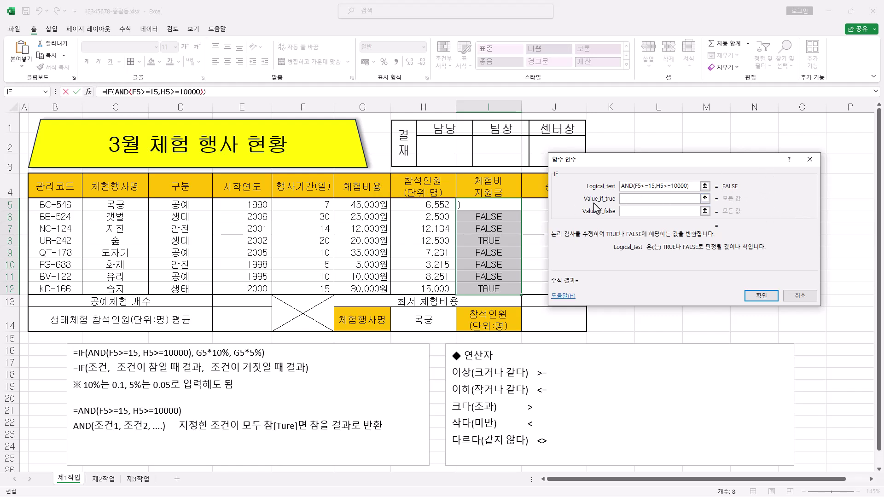
Step: Set the IF function's value for a true result to G5*10%
click(639, 199)
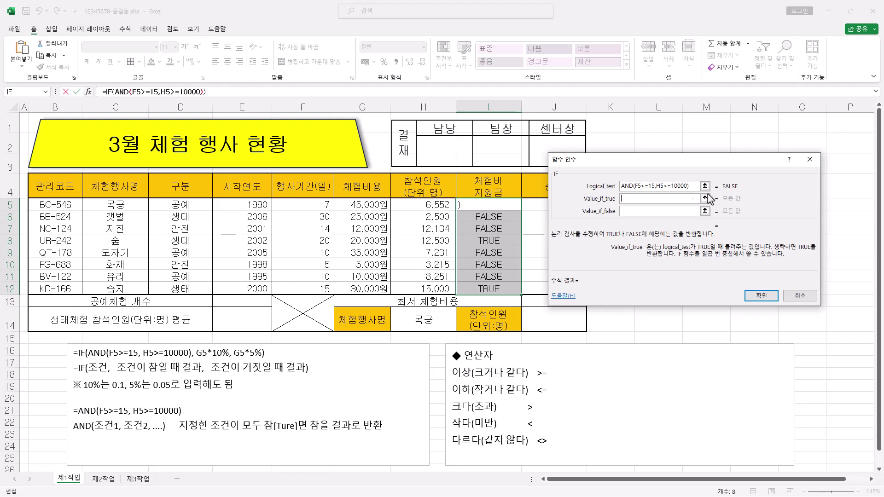
click(377, 202)
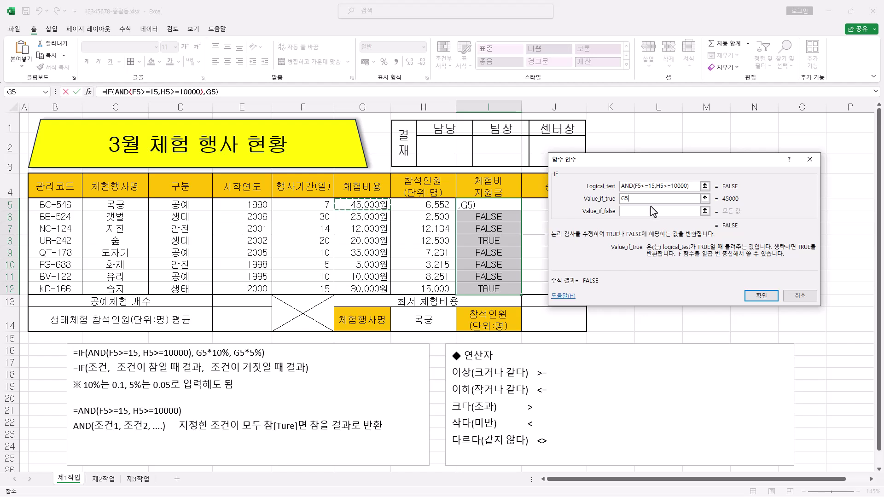
text(*)
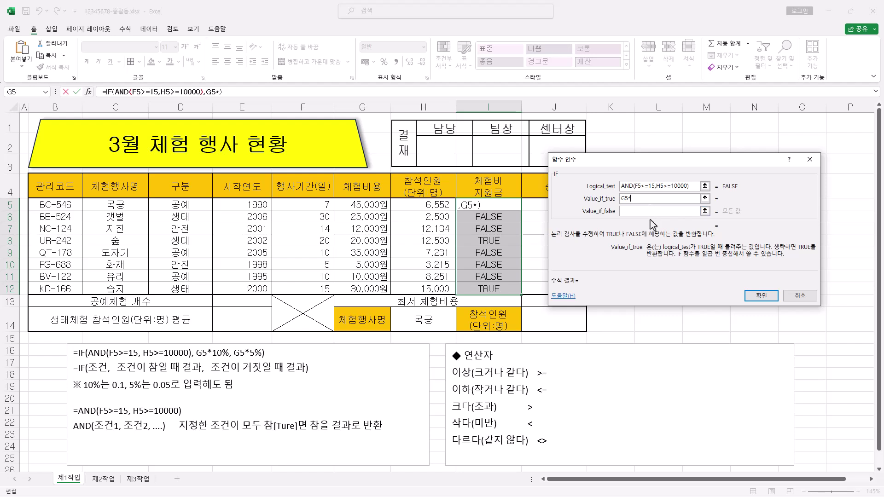
text(0.1)
text(10)
text(%)
key(BackSpace)
key(BackSpace)
key(BackSpace)
text(.110%)
Step: Set the IF function's false value to G5*5%, enter the formula across I5:I12, and apply the comma style to these cells
click(626, 213)
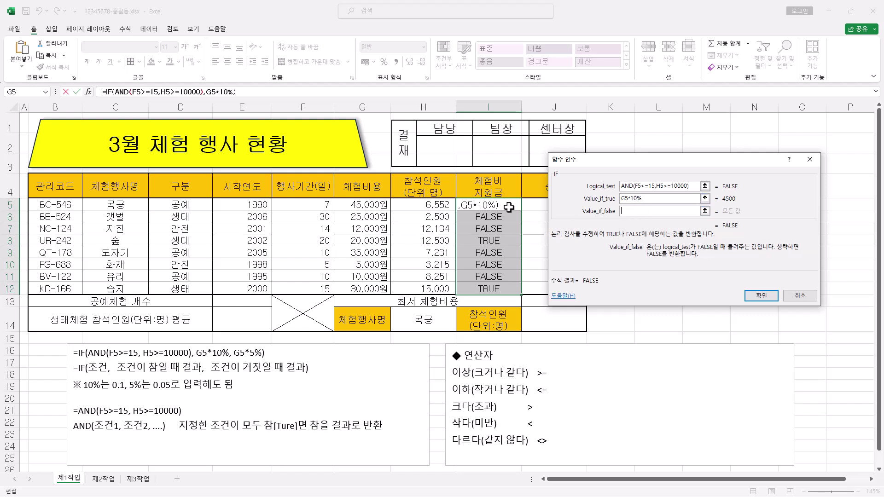
click(364, 207)
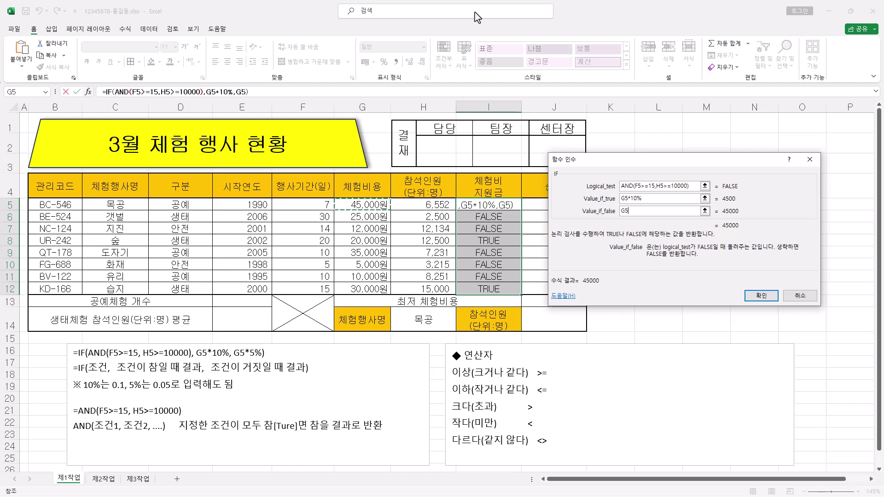
text(*5)
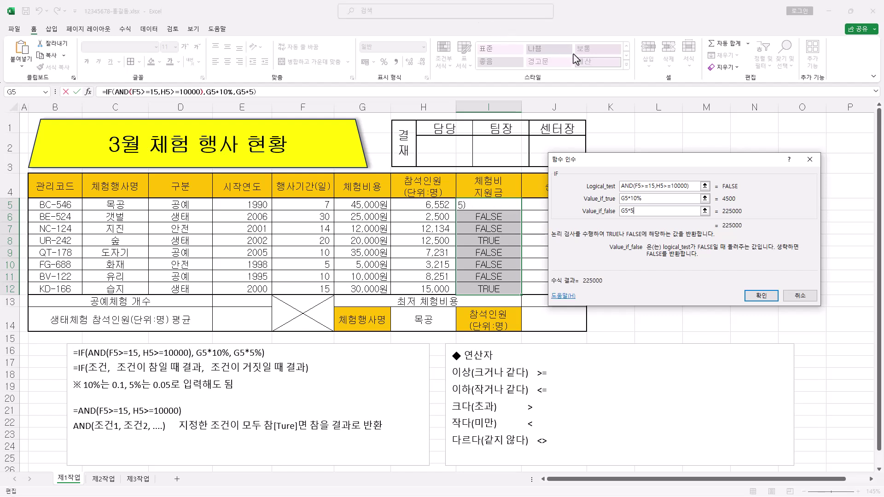
text(%)
click(762, 295)
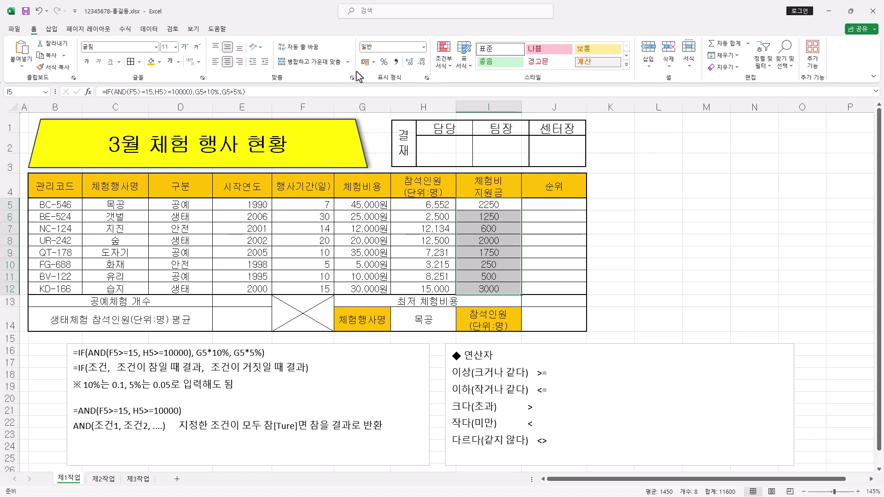
click(396, 63)
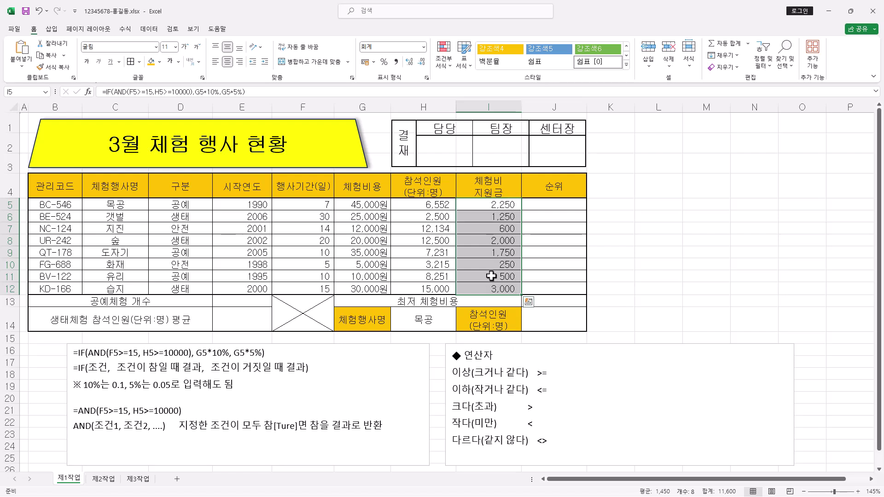
Step: Right-align the 체험비 지원금 values in I5:I12
click(243, 64)
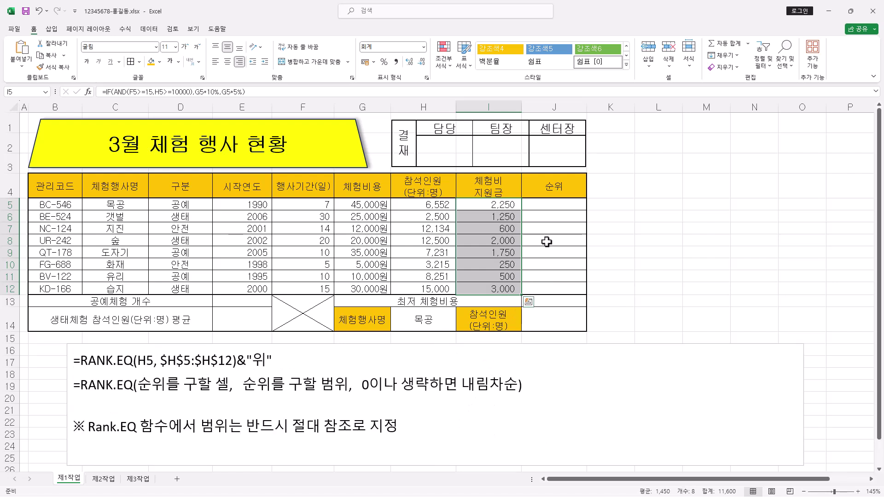
Step: Start a RANK.EQ formula for the 순위 cells J5:J12 and open its function arguments
drag(553, 206, 559, 287)
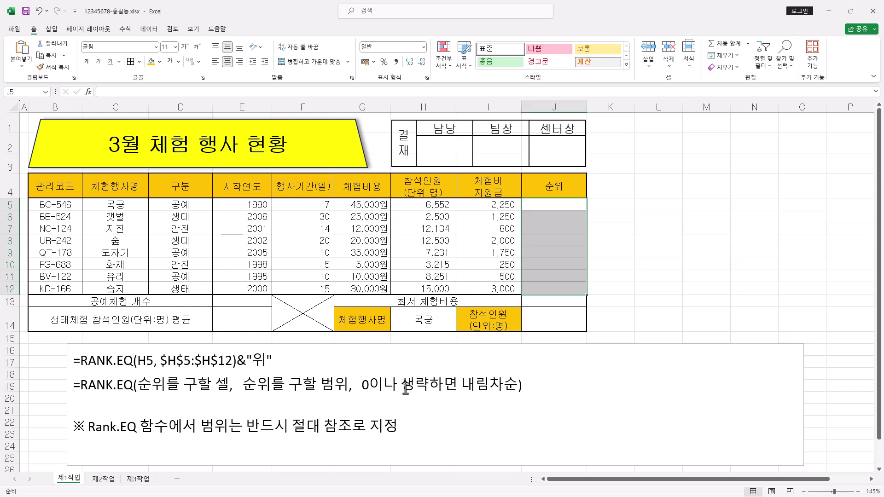
click(130, 91)
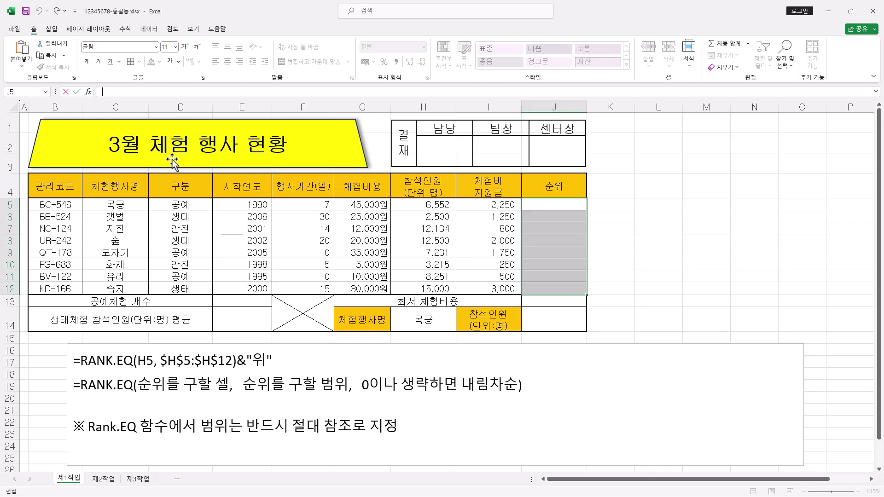
text(=RANK.EQ)
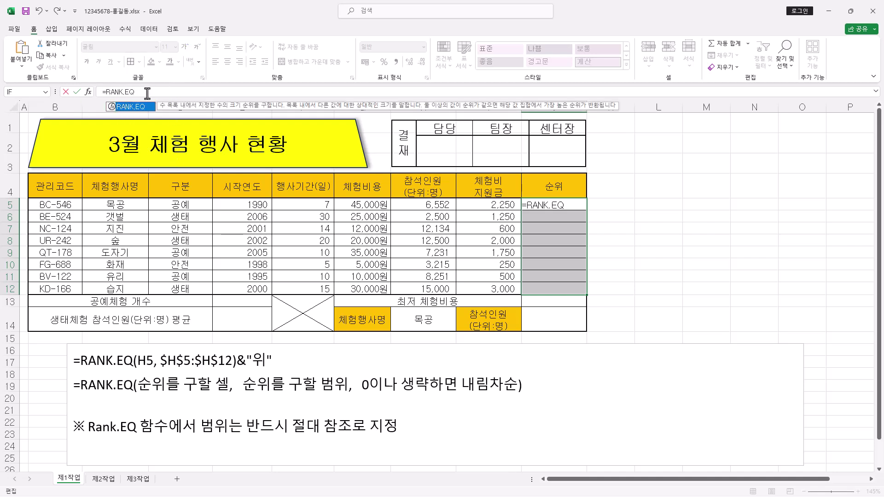
text(()
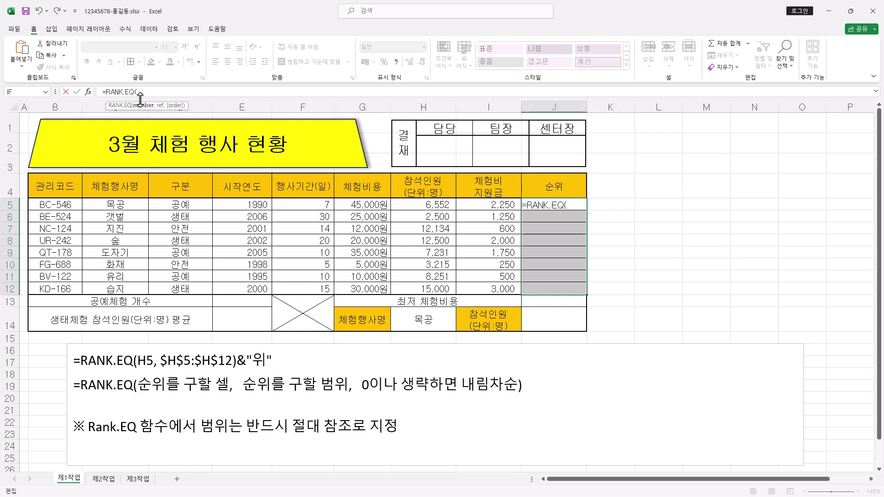
click(87, 91)
drag(696, 162, 746, 154)
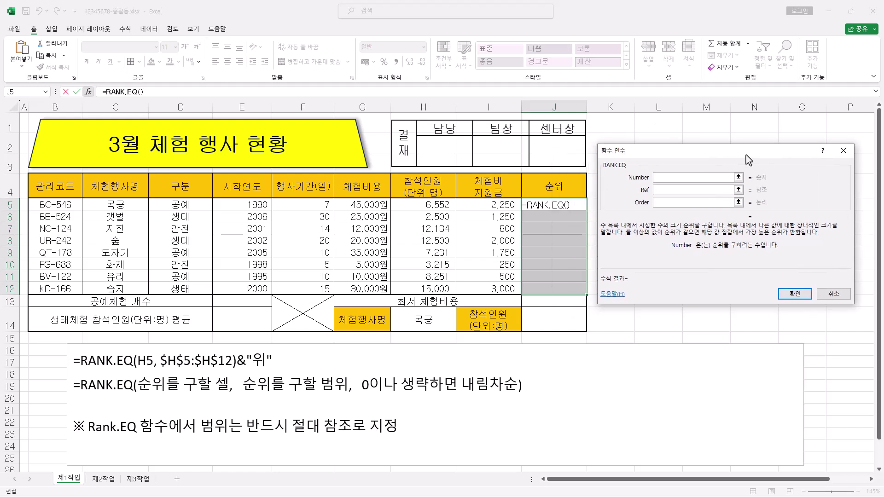
Step: Set RANK.EQ's Number to H5 and Ref to the absolute range $H$5:$H$12, and enter the formula across J5:J12
click(655, 192)
click(433, 204)
click(662, 189)
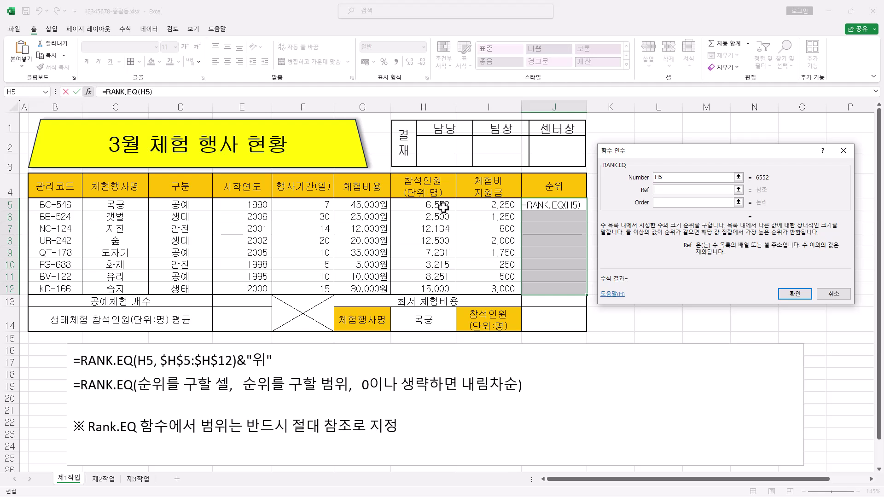
drag(443, 200, 449, 289)
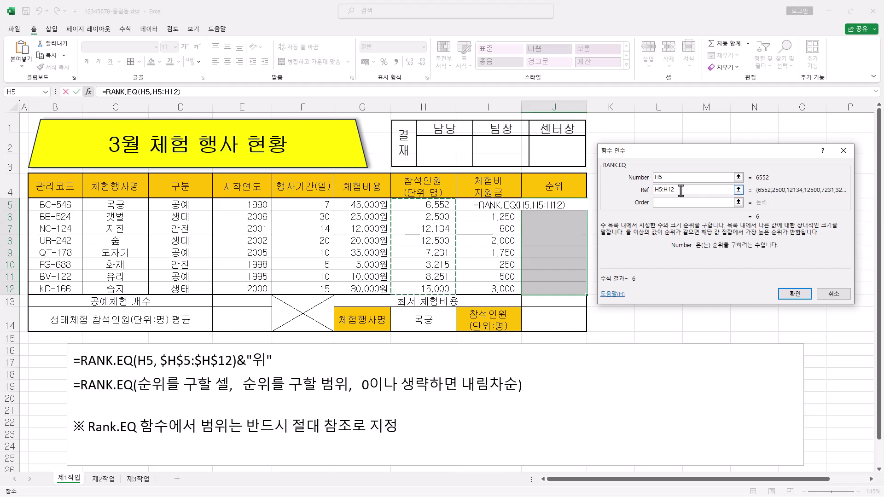
key(F4)
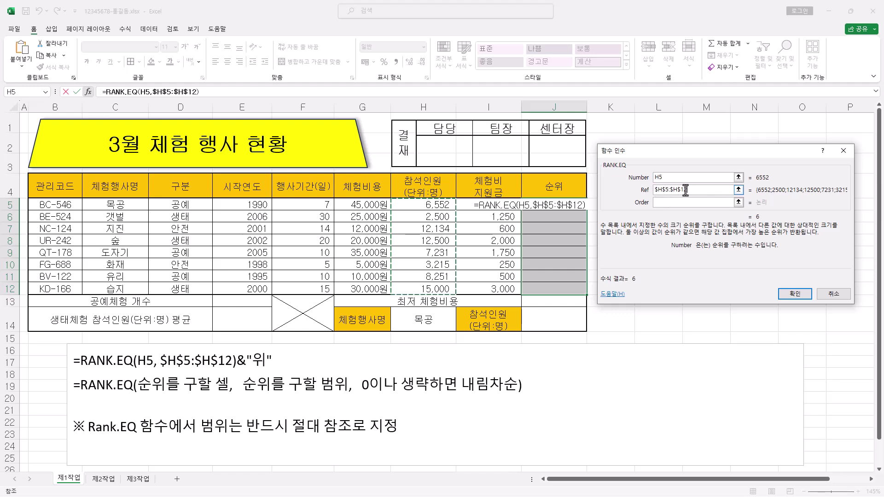
click(665, 205)
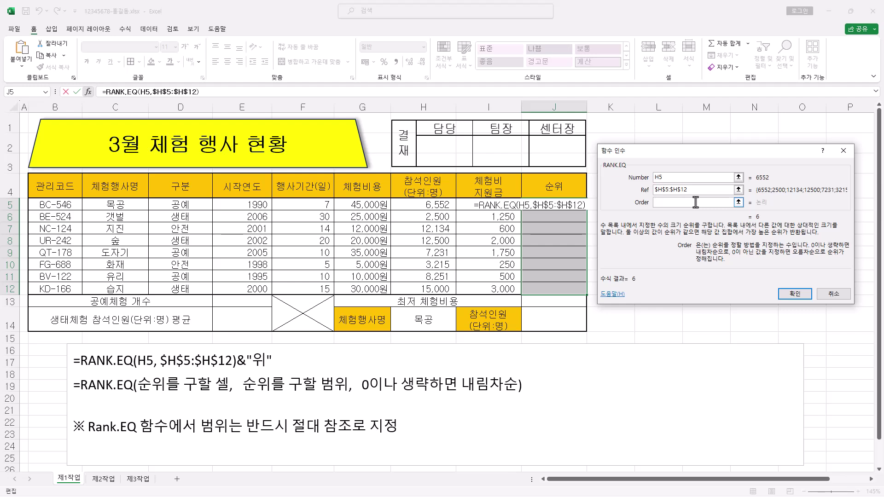
click(801, 297)
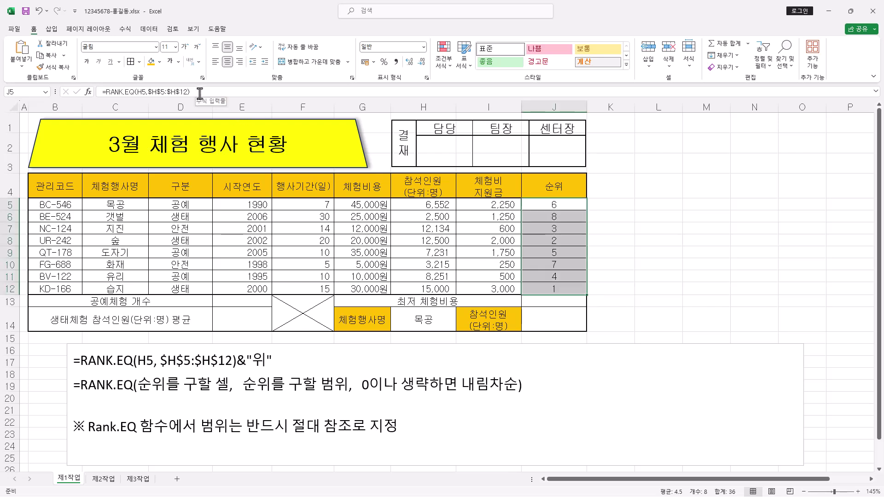
Step: Append &"위" to the RANK.EQ formula and enter it across J5:J12
click(223, 94)
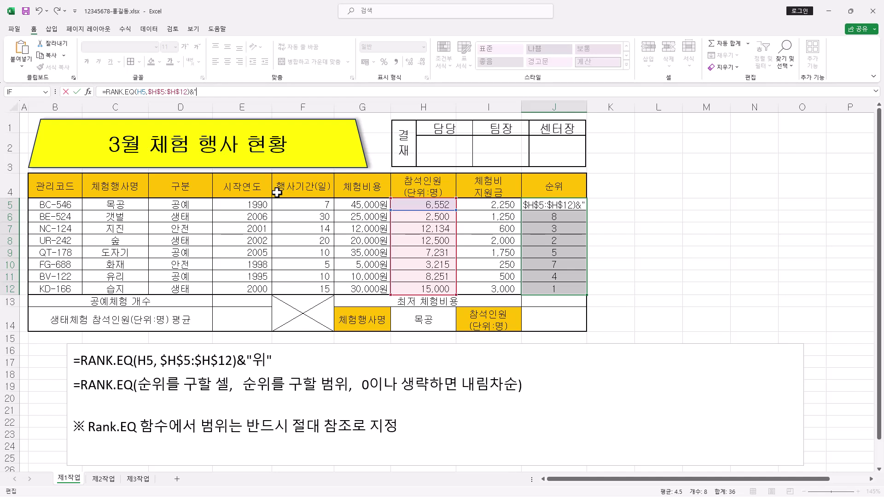
text(위")
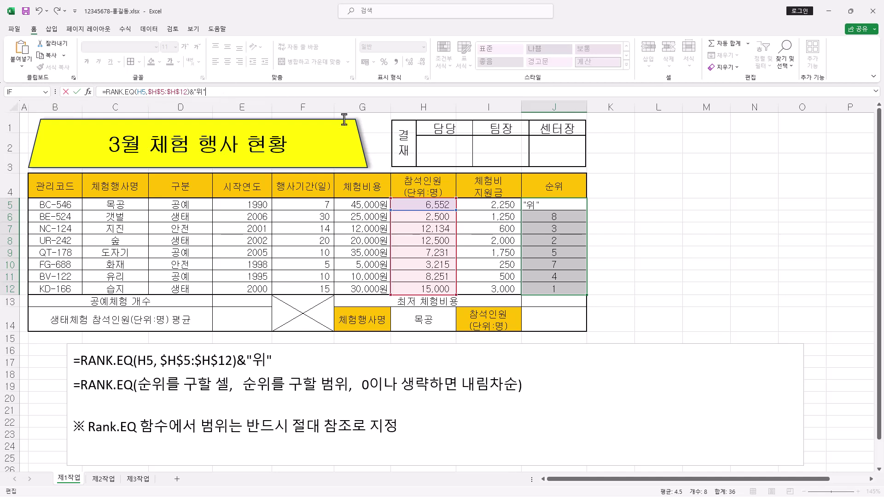
key(ctrl+Return)
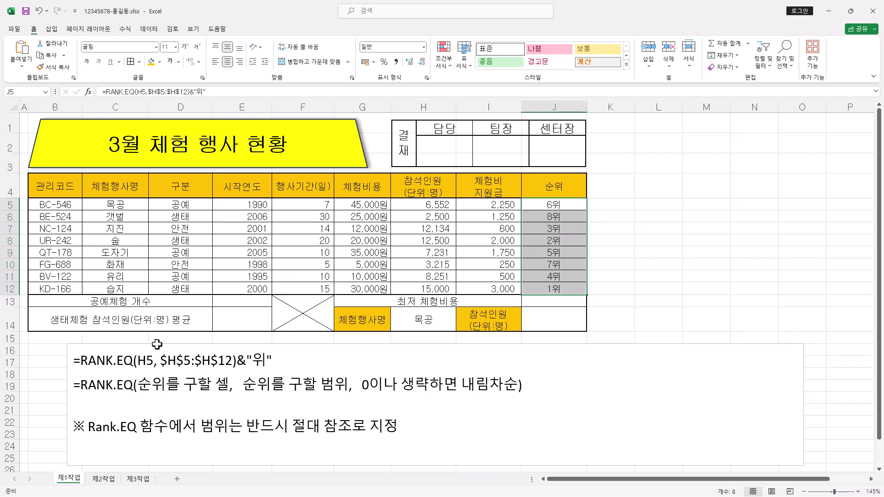
click(246, 305)
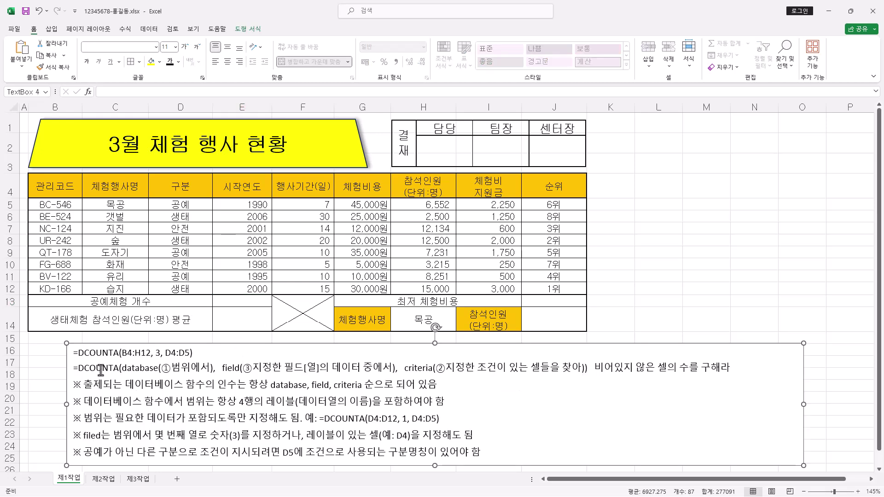
click(201, 355)
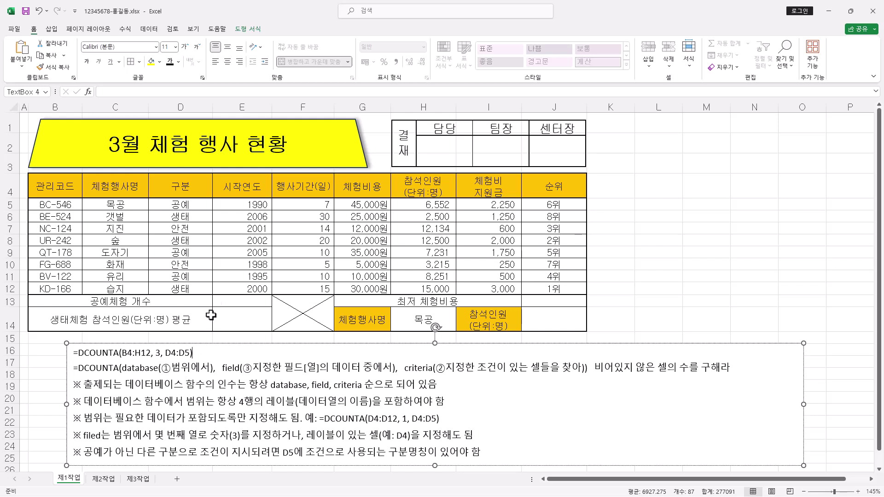
drag(198, 353, 62, 356)
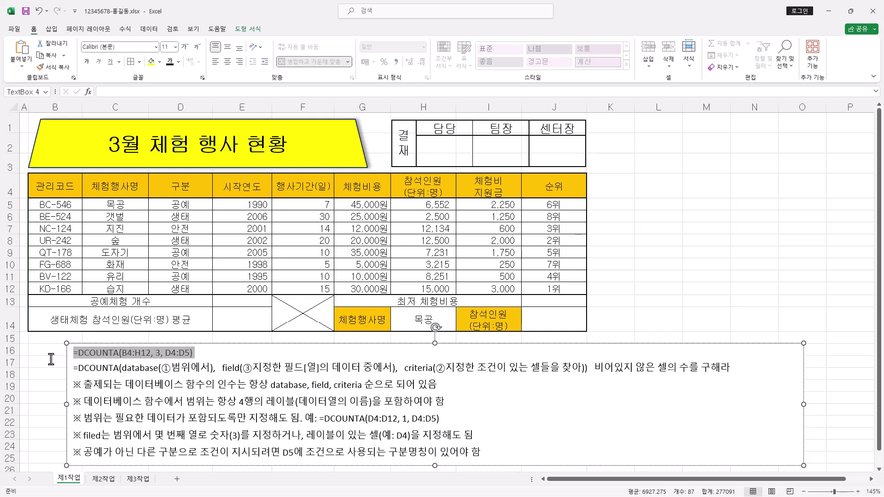
click(217, 358)
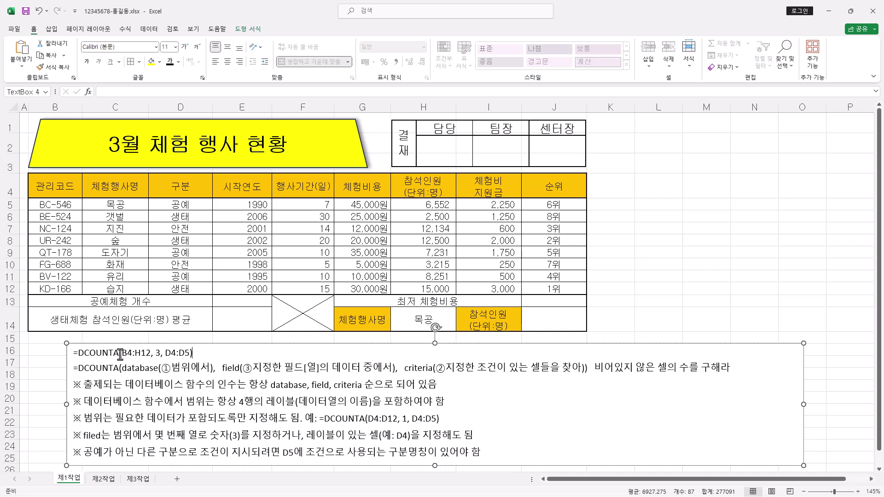
Step: Start a DCOUNTA formula in the 공예체험 개수 cell E13 and open its function arguments
double_click(249, 303)
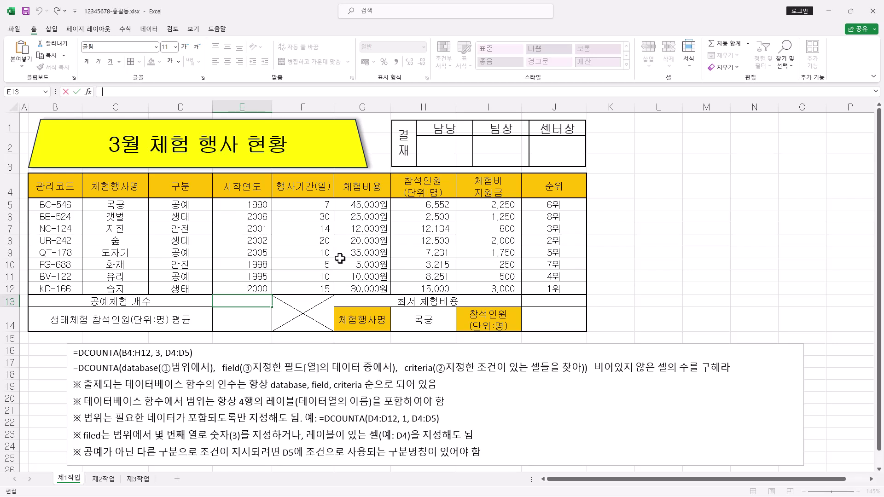
text(=DCOUNTA()
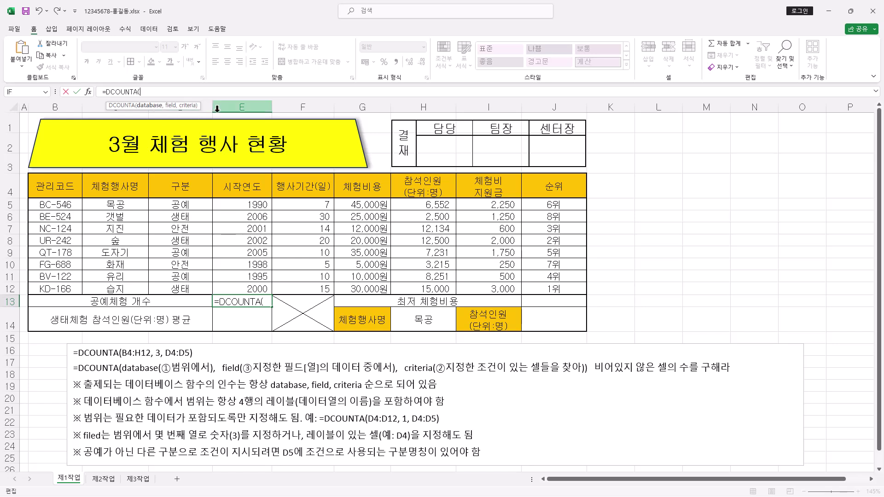
click(88, 92)
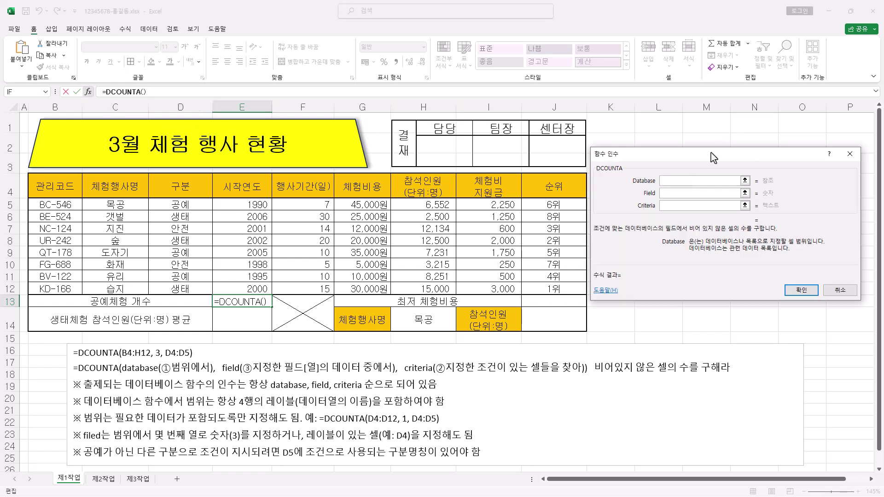
drag(709, 154, 714, 133)
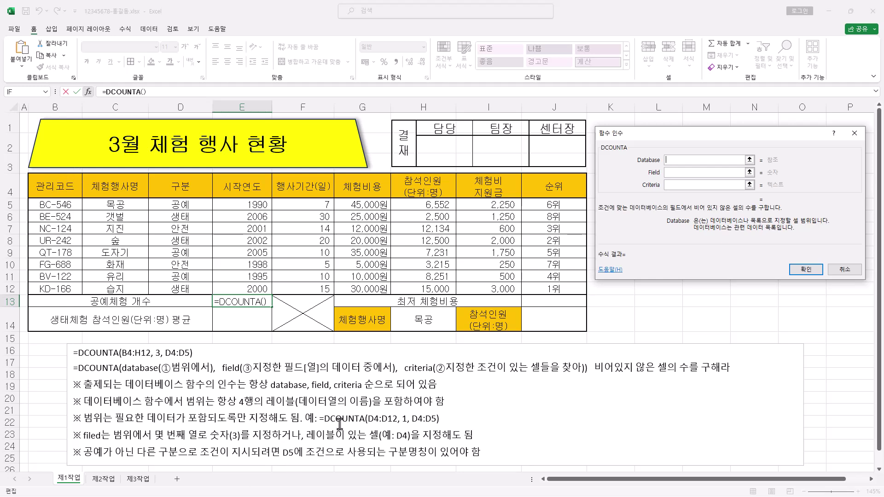
Step: Set DCOUNTA's Database to B4:H12 and its Criteria to D4:D5
click(60, 183)
drag(60, 184, 80, 291)
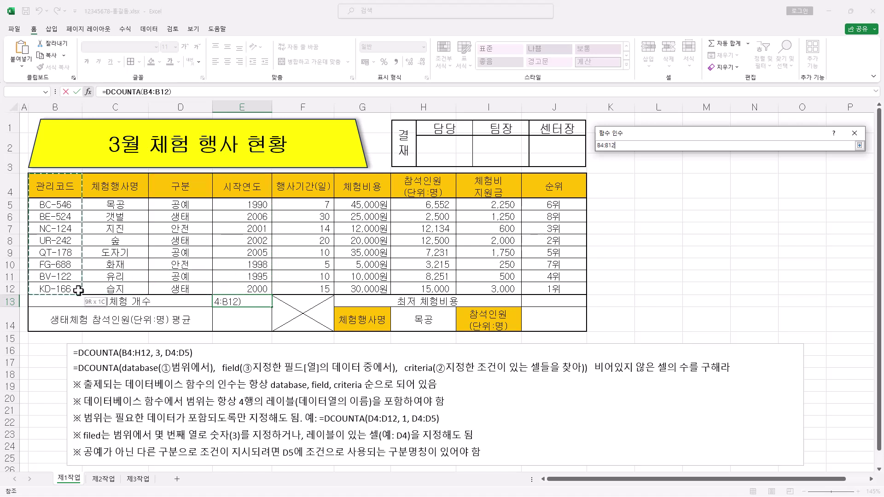
drag(79, 291, 430, 290)
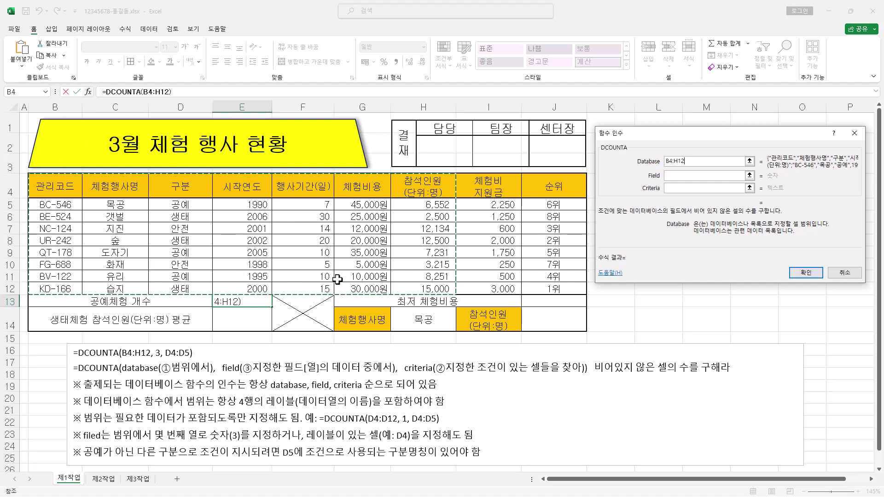
click(674, 177)
click(674, 188)
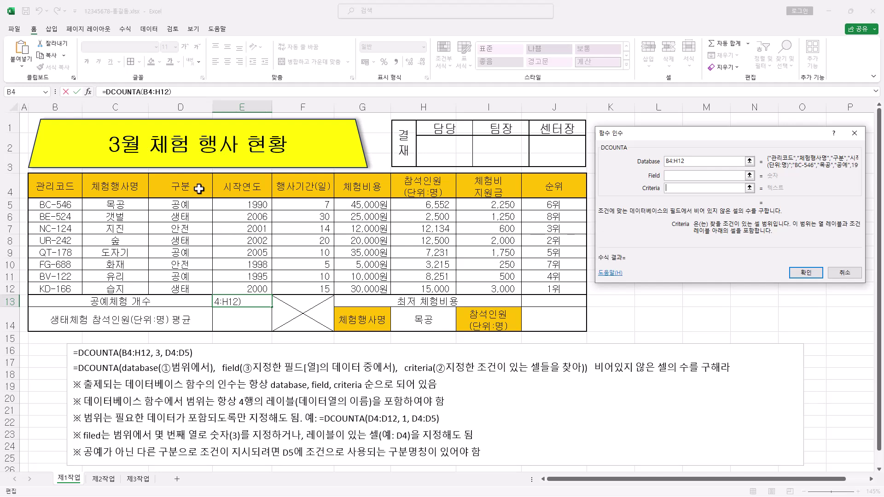
drag(198, 186, 197, 204)
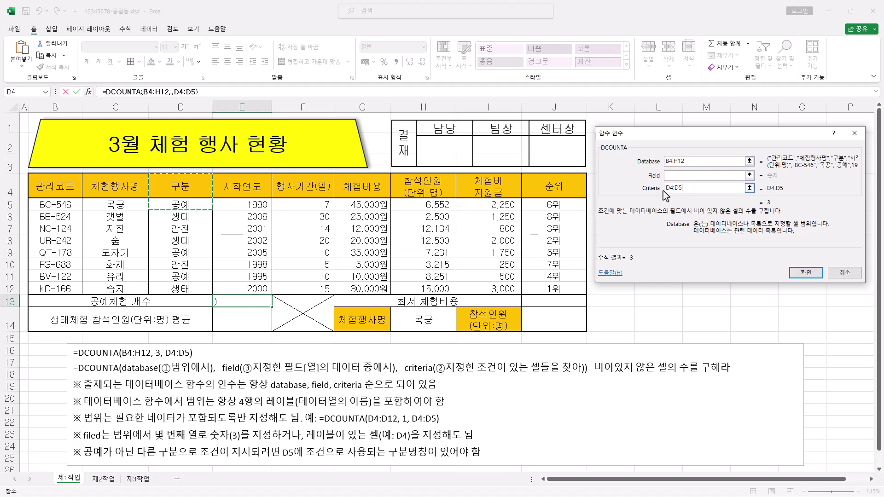
Step: Complete the DCOUNTA formula in E13 with Field 3 and right-align the cell
click(670, 175)
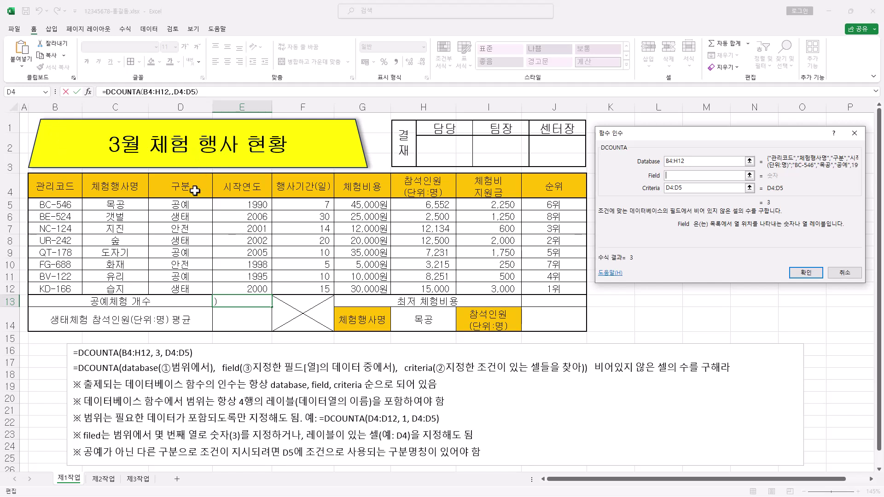
text(3)
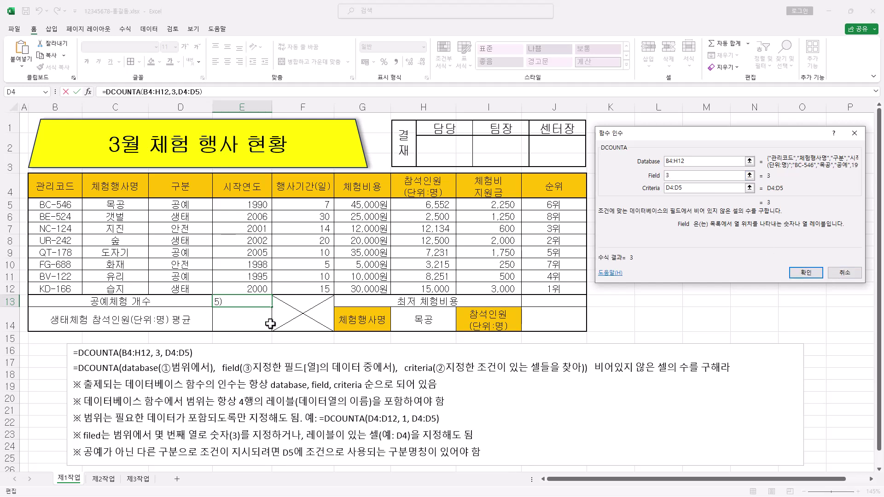
click(813, 278)
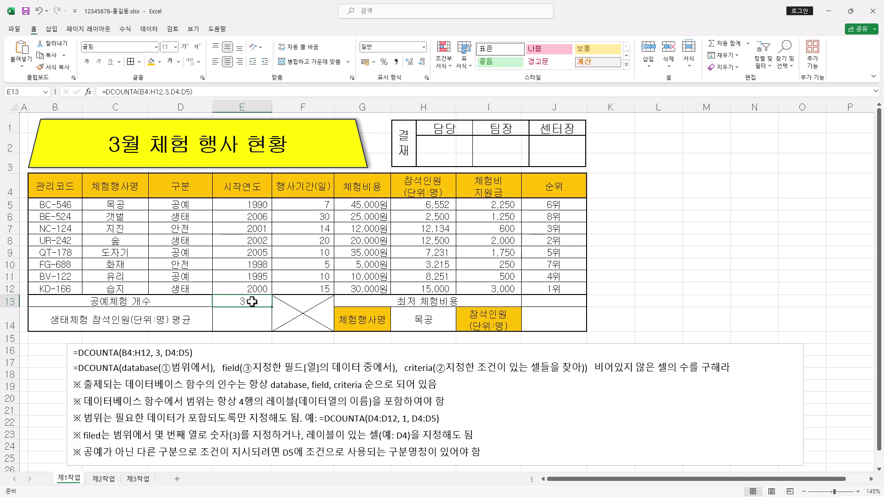
click(239, 62)
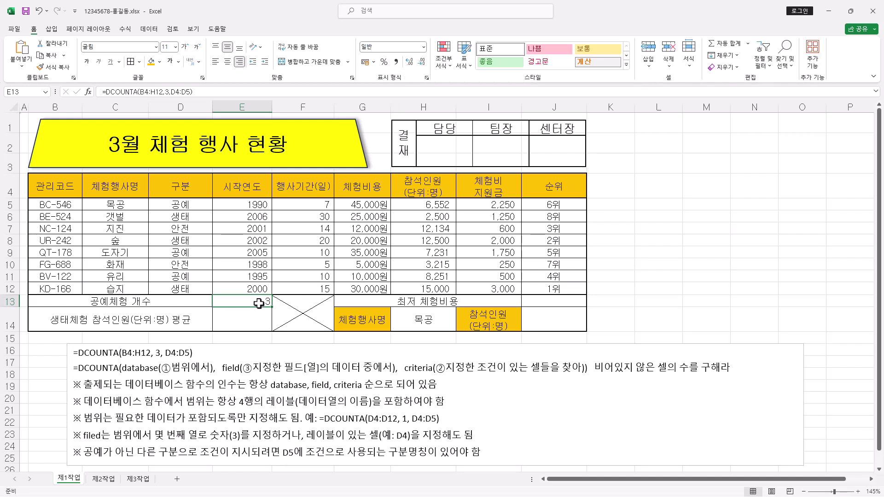
Step: Start a SUMIF formula in the 생태체험 참석인원 평균 cell E14 and open its function arguments
click(242, 319)
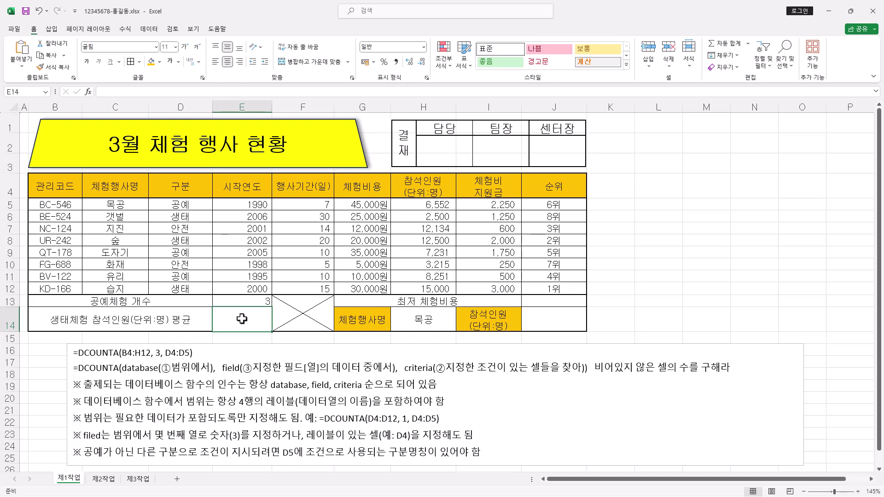
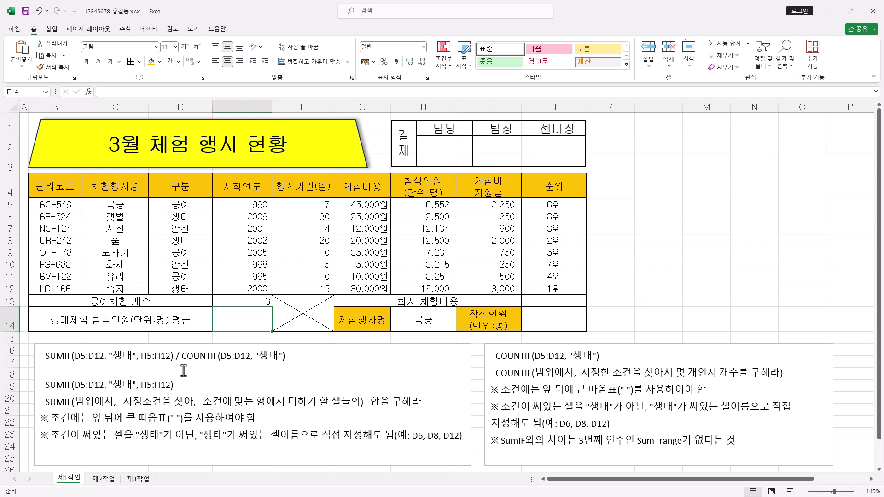
click(138, 92)
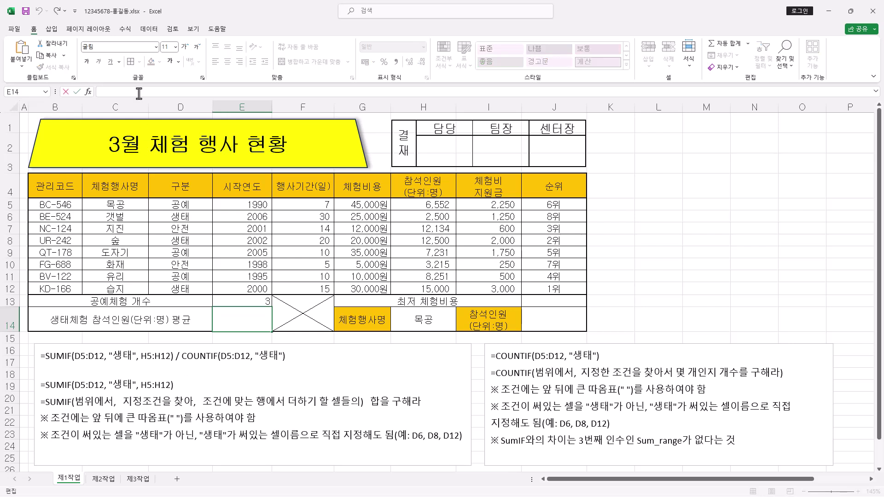
text(=SUMIF()
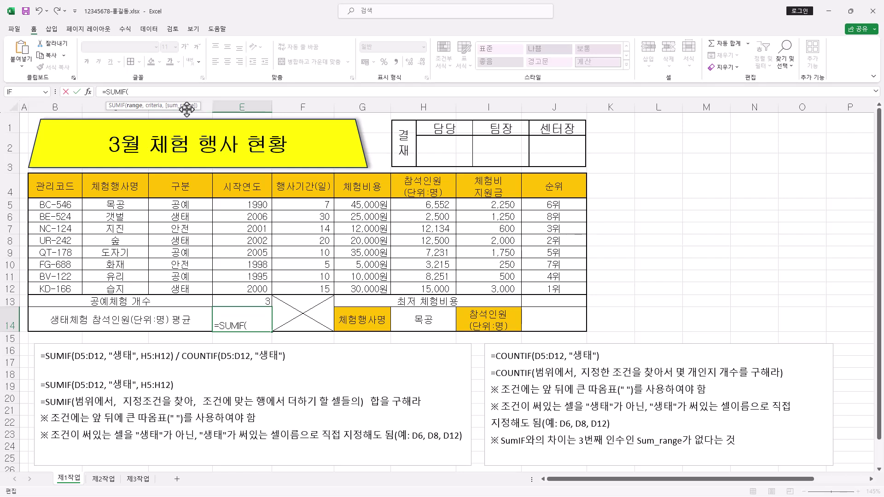
click(88, 91)
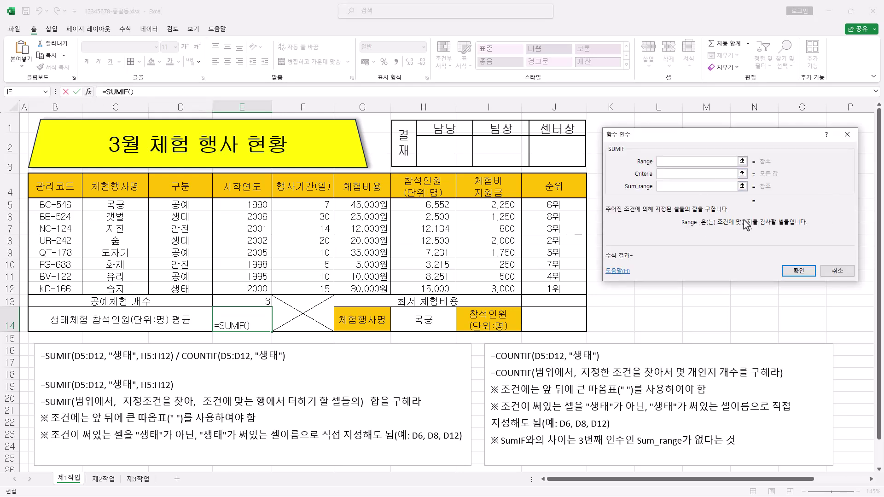
Step: Set the Range argument of E14's SUMIF to the 구분 cells D5:D12
click(698, 174)
click(700, 186)
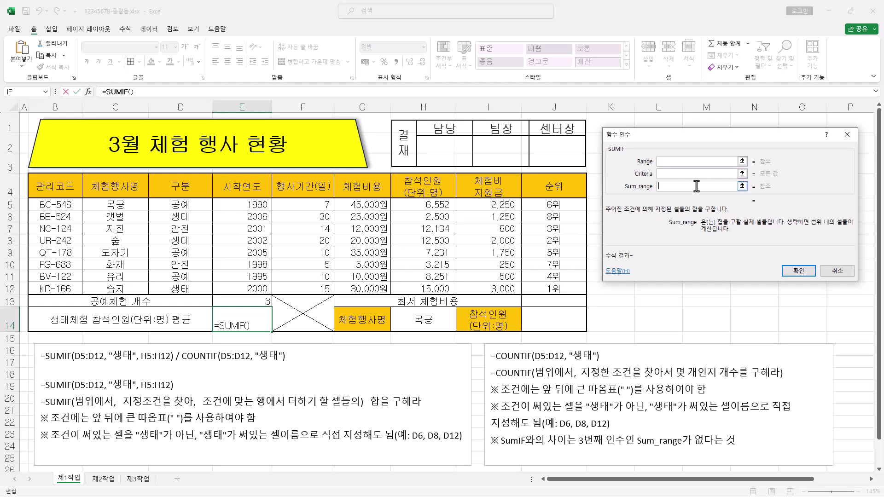
click(694, 161)
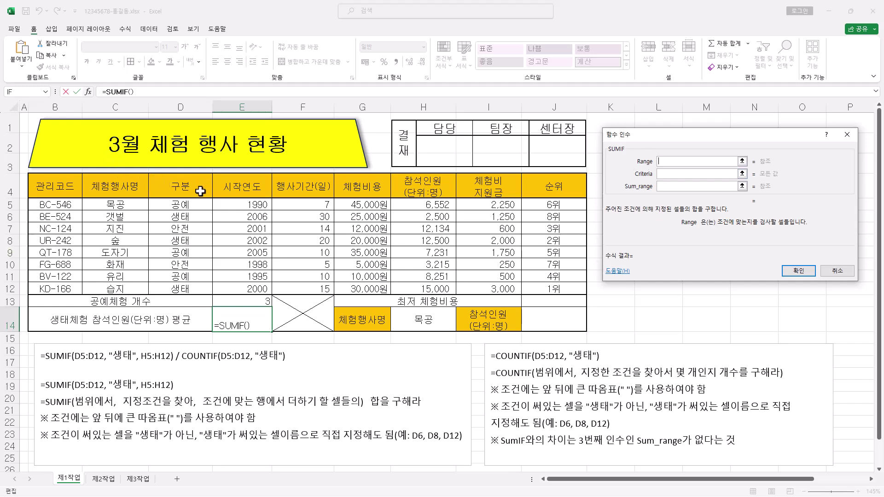
drag(192, 207, 190, 289)
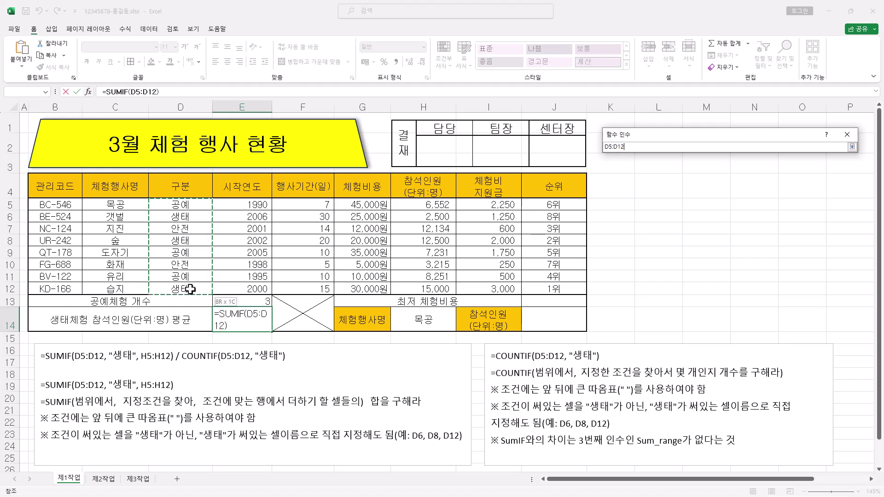
drag(190, 290, 189, 289)
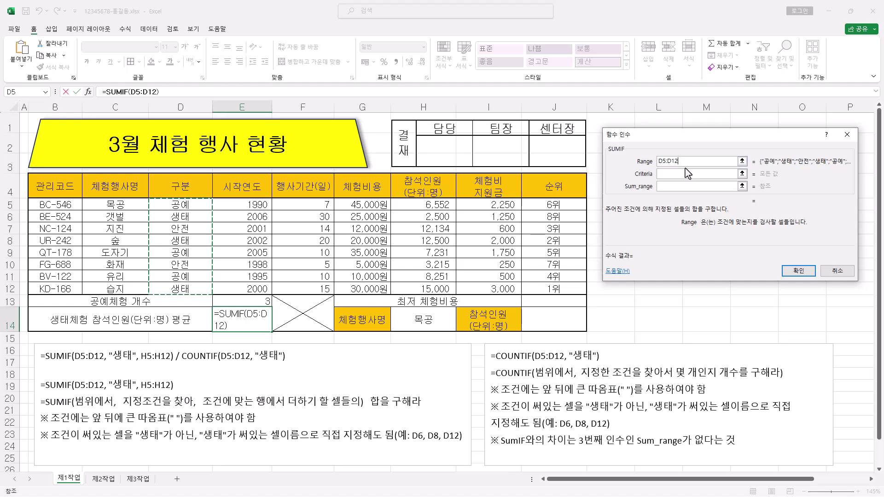
Step: Complete the SUMIF formula in E14 with Criteria "생태" and Sum_range H5:H12
click(665, 174)
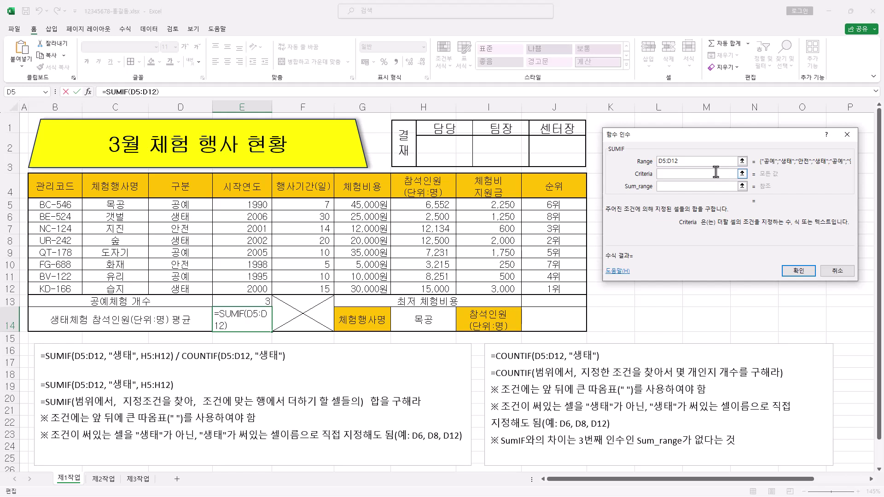
text(생태)
click(699, 189)
click(684, 174)
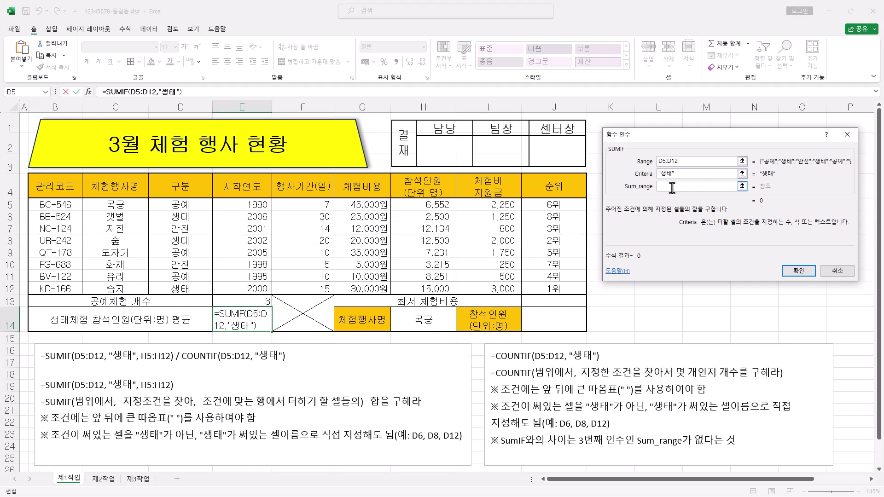
click(672, 188)
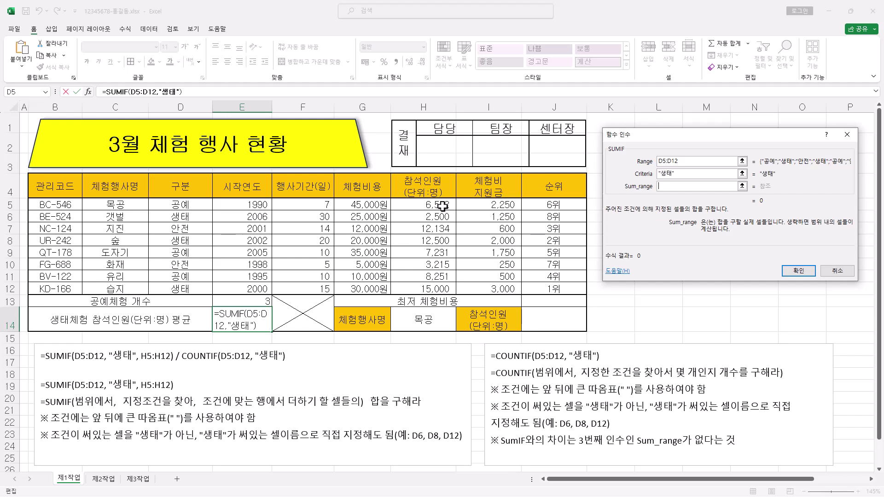
drag(443, 206, 438, 290)
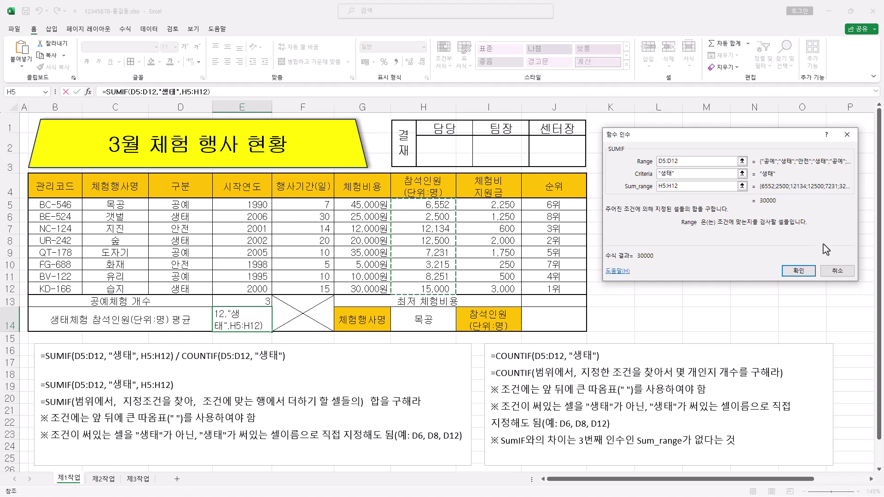
click(799, 275)
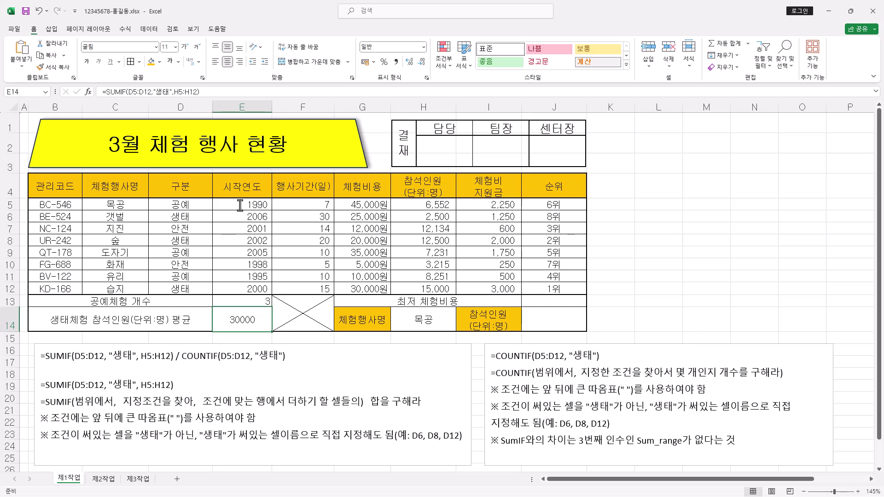
Step: Extend the E14 formula with a division by COUNTIF and open COUNTIF's function arguments
click(247, 93)
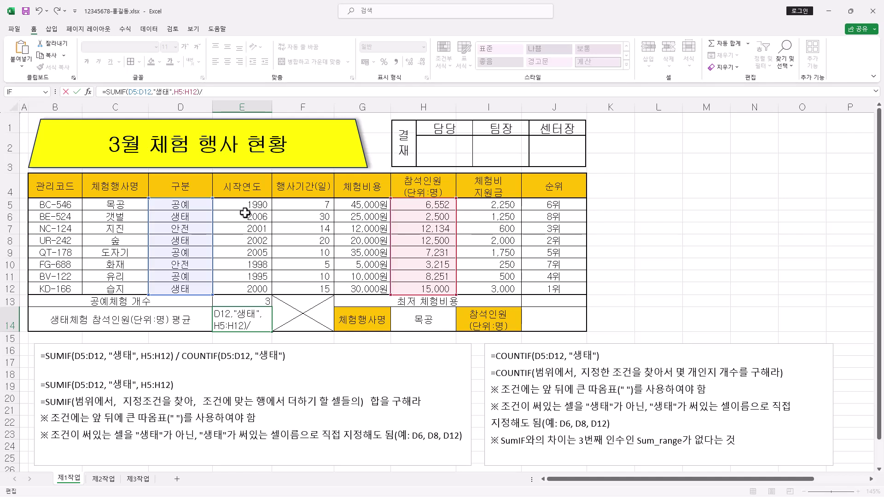
text(countif)
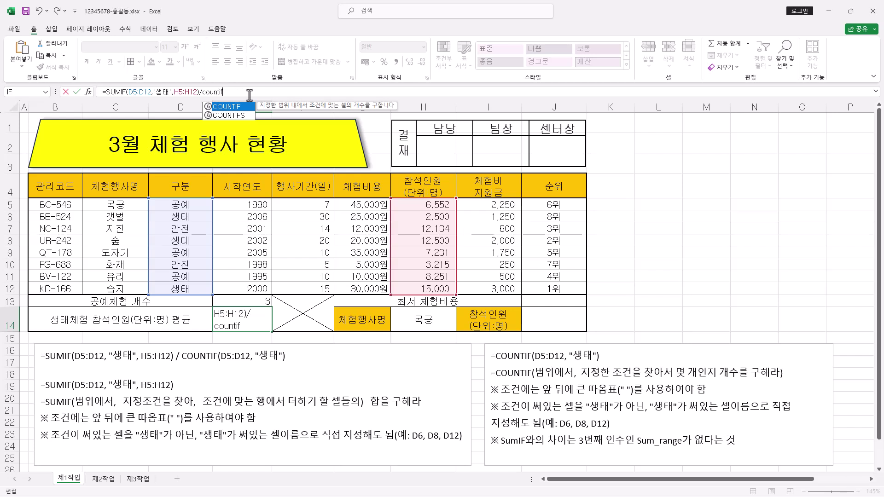
key(Tab)
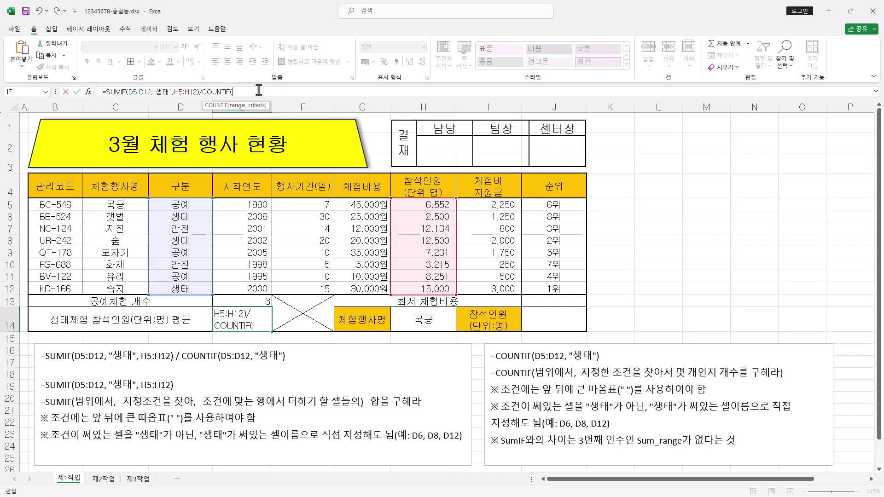
click(88, 93)
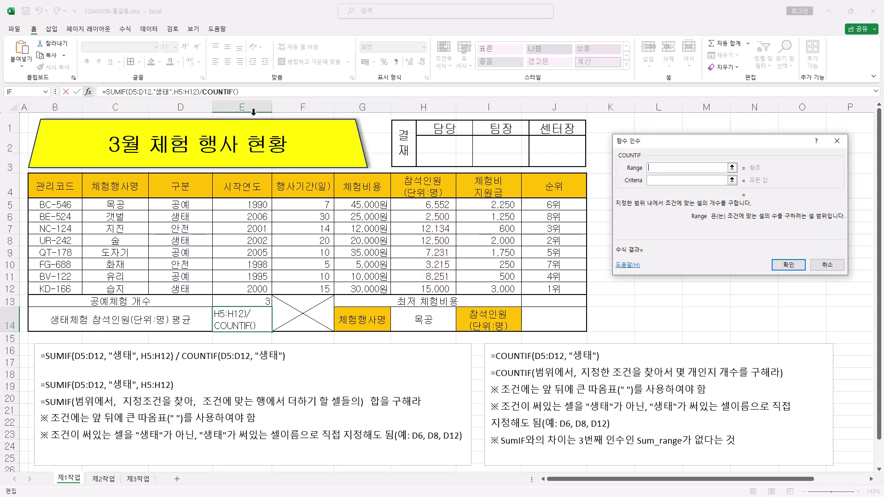
drag(698, 145, 686, 140)
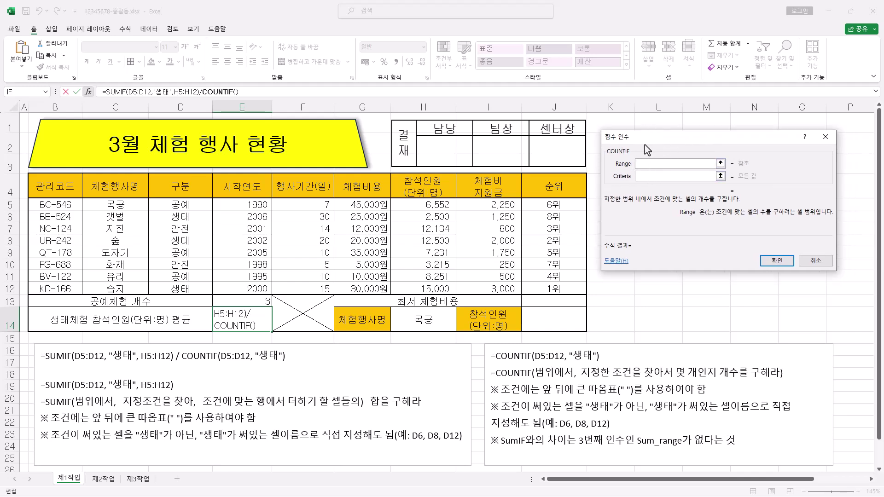
Step: Set COUNTIF's Range to D5:D12 and enter 생태 as its Criteria
click(643, 177)
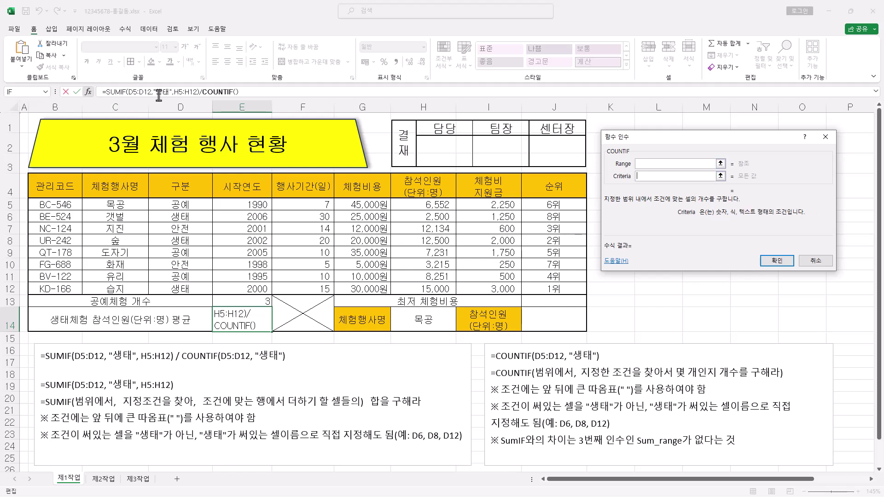
click(653, 164)
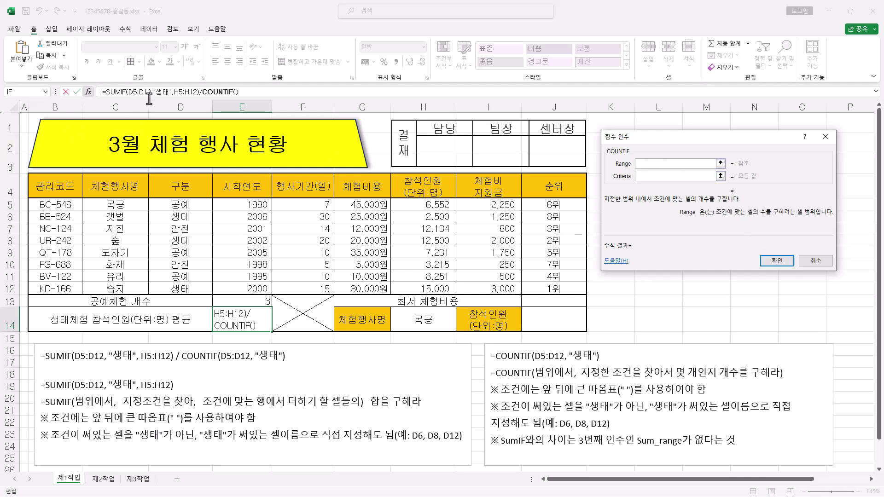
drag(186, 205, 187, 290)
click(641, 177)
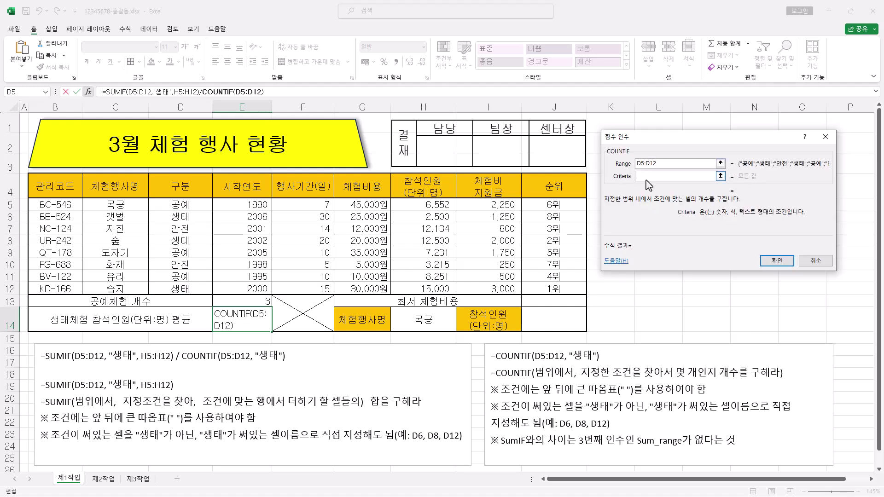
text(생태)
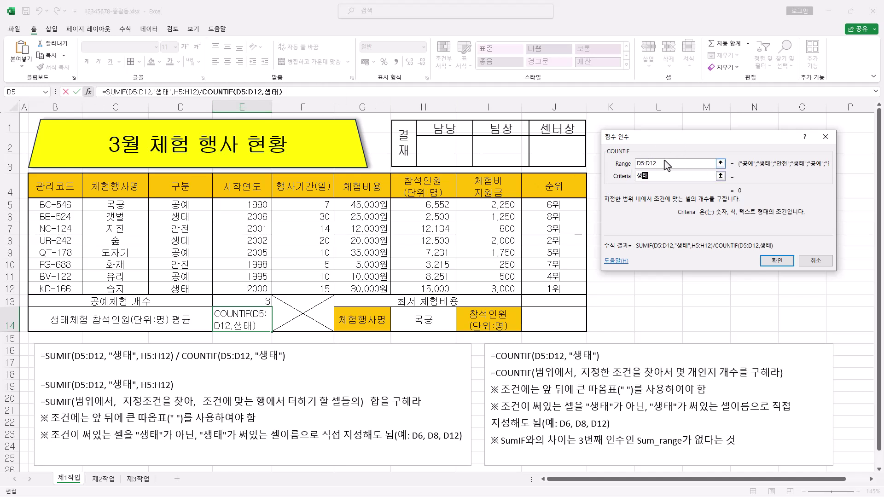
Step: Check the SUMIF arguments, return to COUNTIF's, and complete the E14 formula with "생태" as COUNTIF's quoted criteria
click(155, 92)
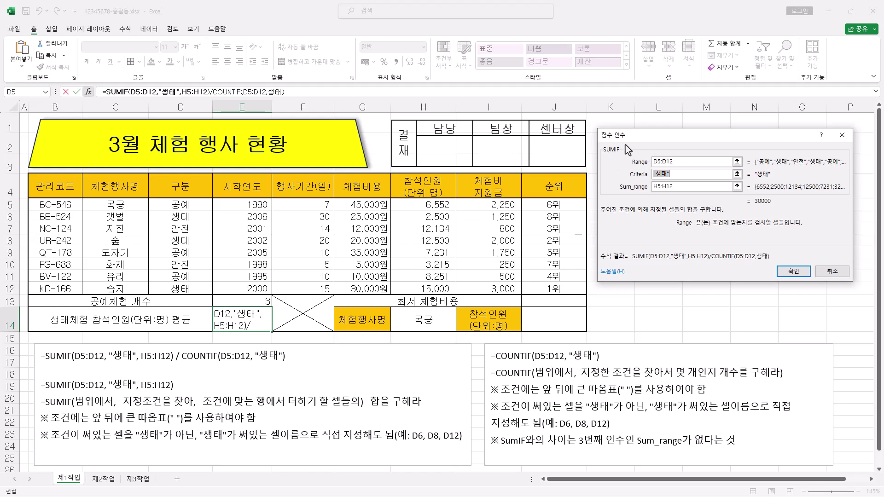
click(263, 93)
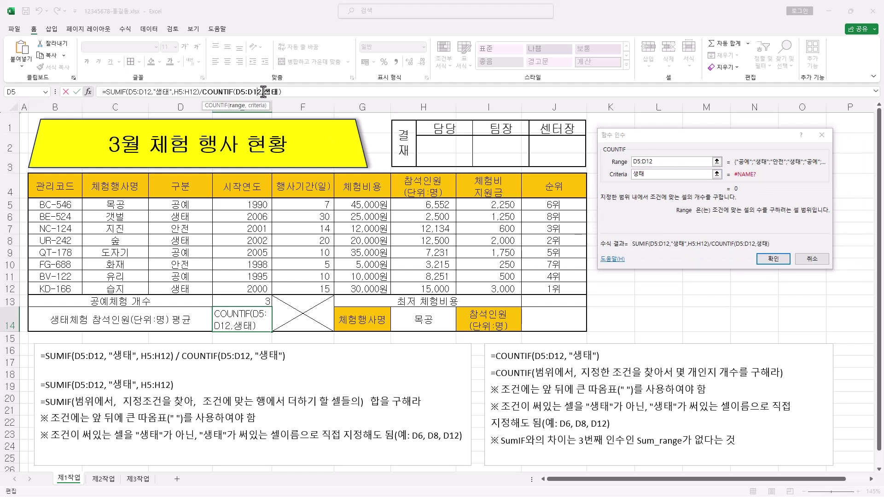
click(694, 174)
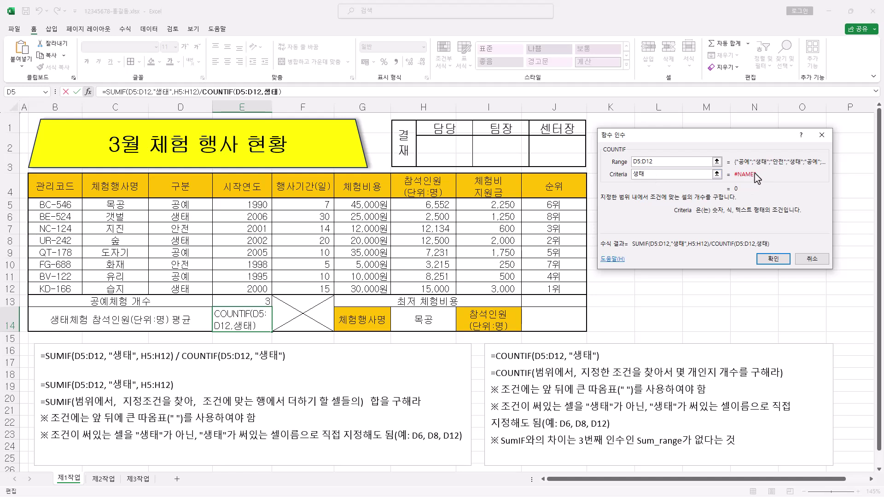
click(664, 166)
click(664, 175)
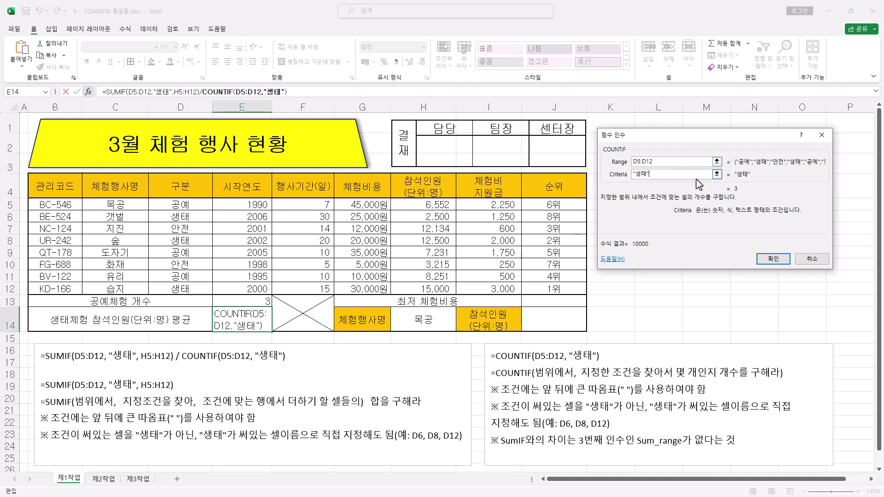
click(774, 259)
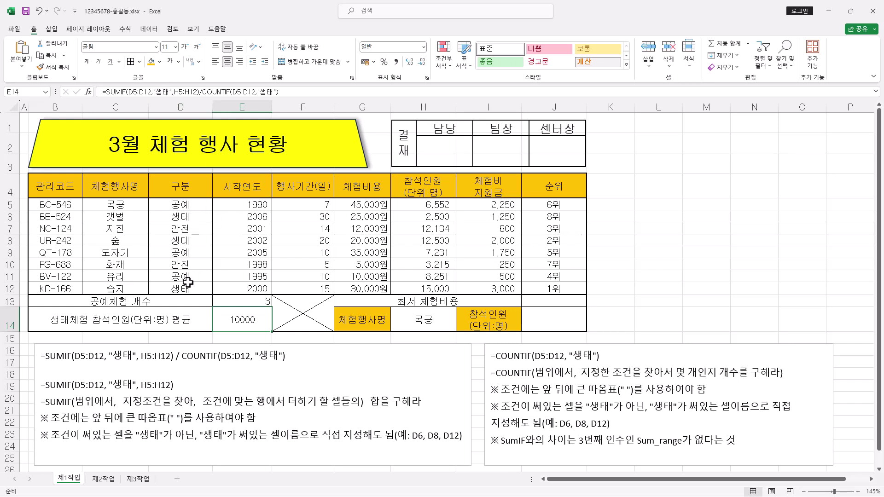
Step: Try cell D6 in place of "생태" as the SUMIF criteria in E14, and undo the change
drag(154, 91, 167, 91)
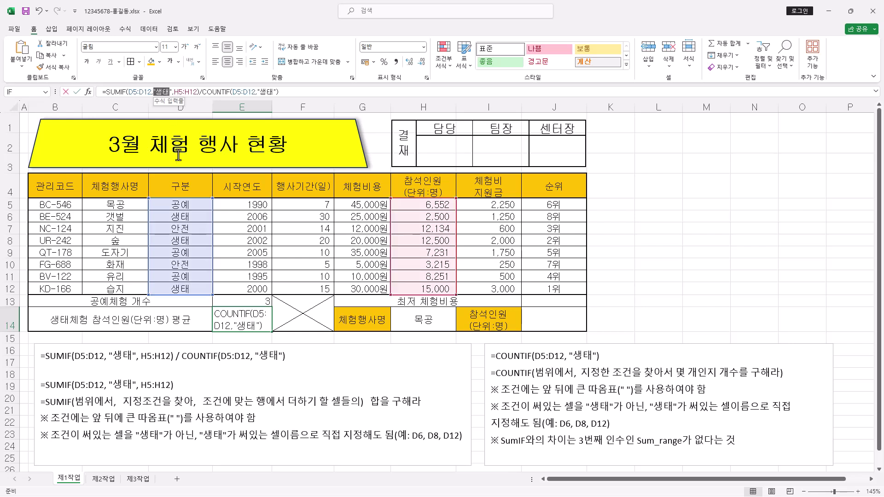
drag(174, 142, 190, 217)
click(190, 218)
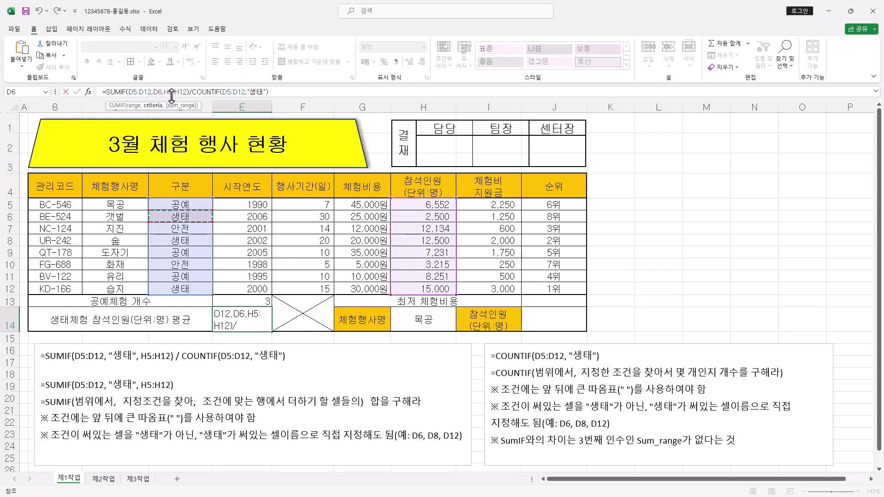
click(77, 92)
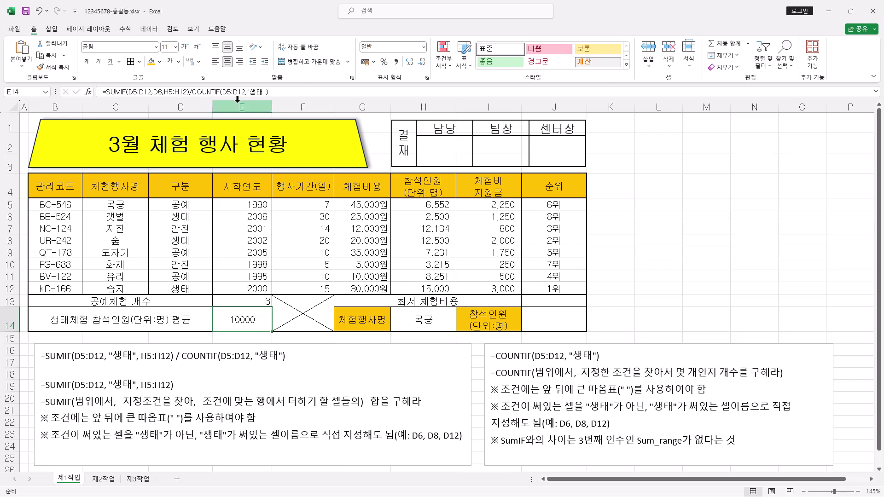
key(ctrl+z)
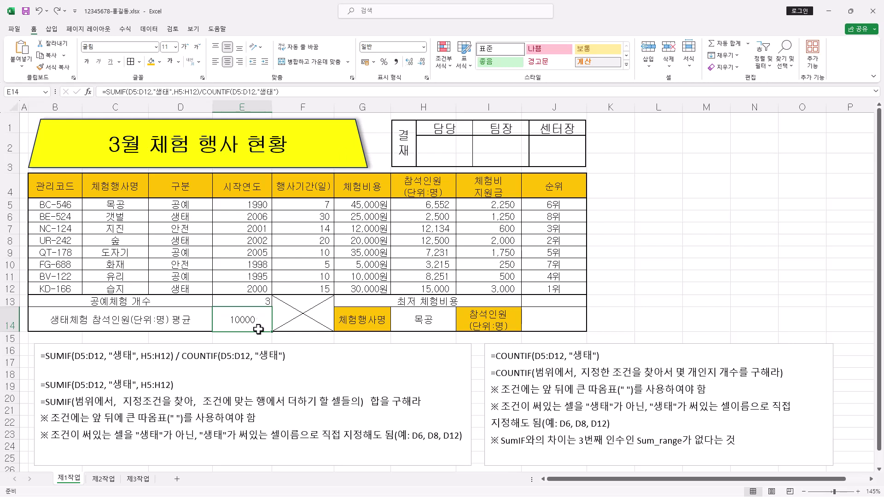
Step: Apply the comma number style to the 생태체험 참석인원 평균 cell E14 and right-align it
click(397, 62)
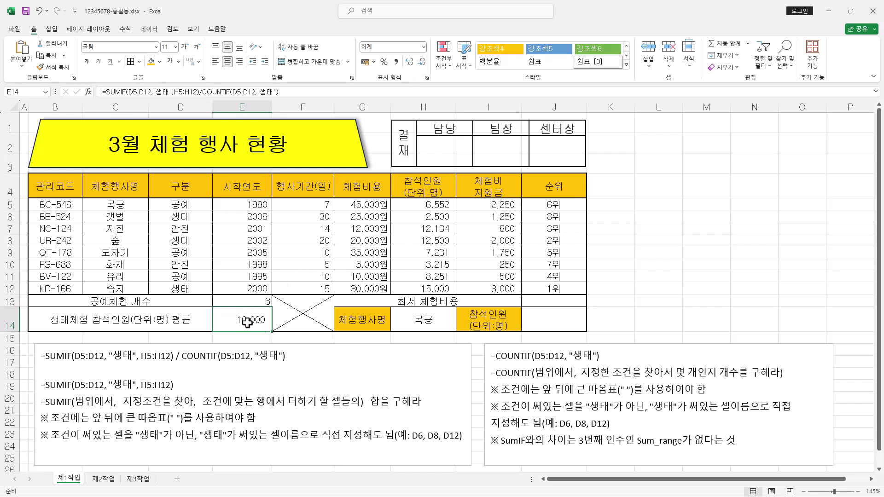
click(240, 62)
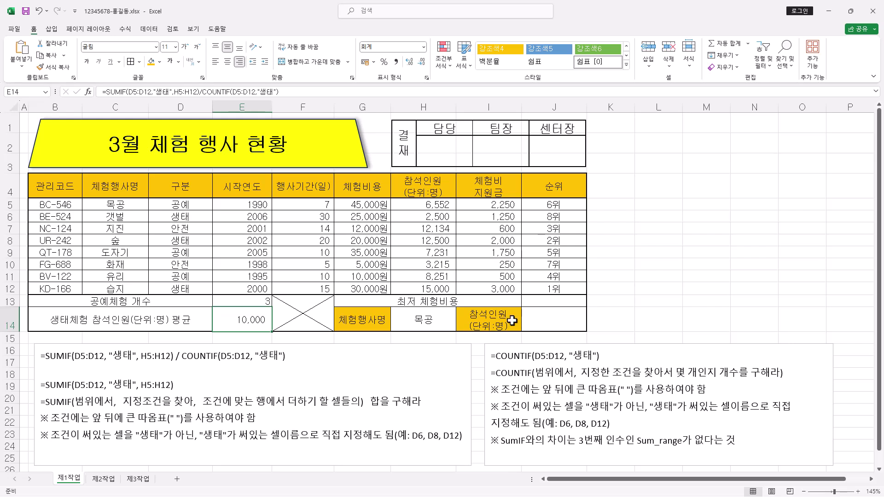
Step: Start a MIN formula in the 최저 체험비용 cell J13 and open its function arguments
click(561, 301)
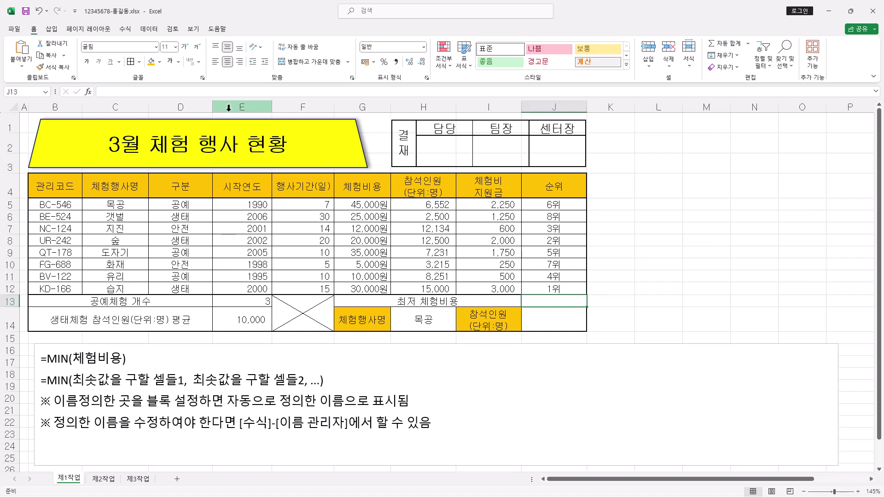
text(=MIN)
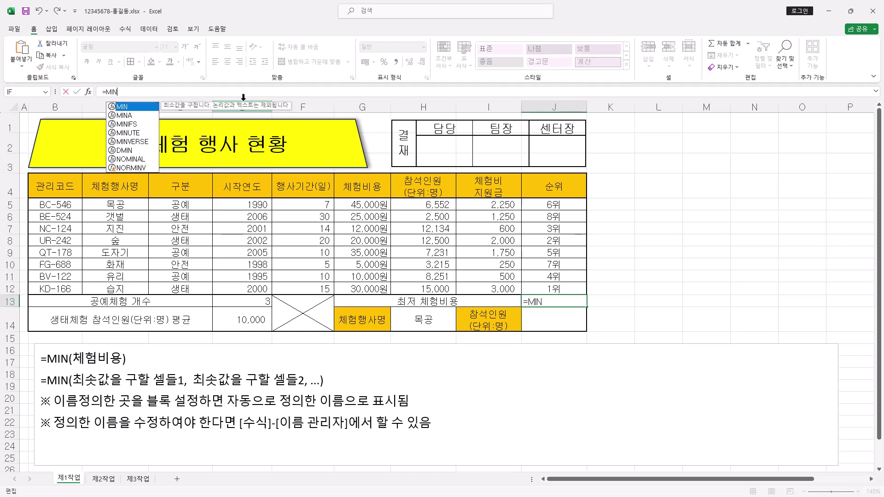
text(()
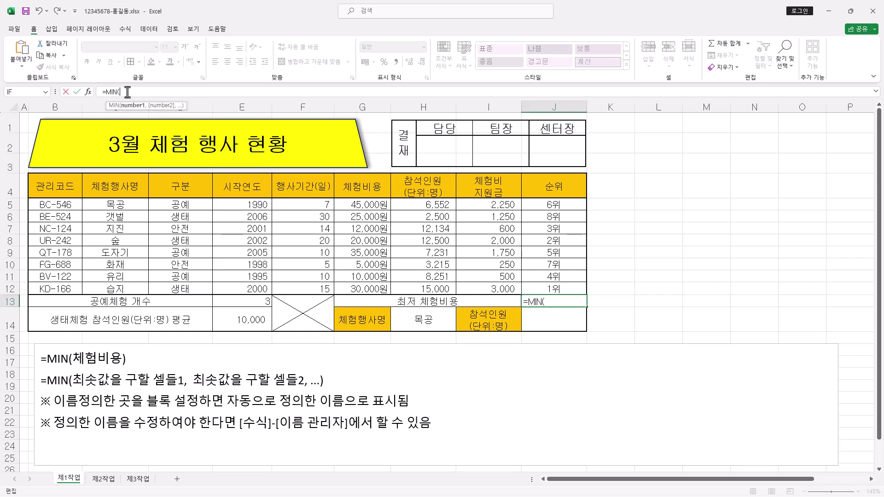
click(88, 91)
drag(720, 117, 731, 123)
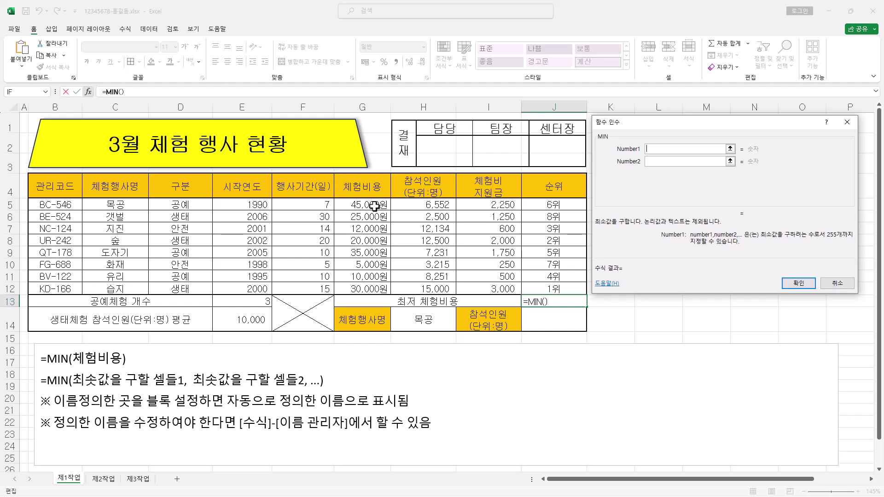
Step: Set MIN's Number1 to the 체험비용 named range covering G5:G12
drag(374, 206, 374, 288)
drag(378, 240, 374, 290)
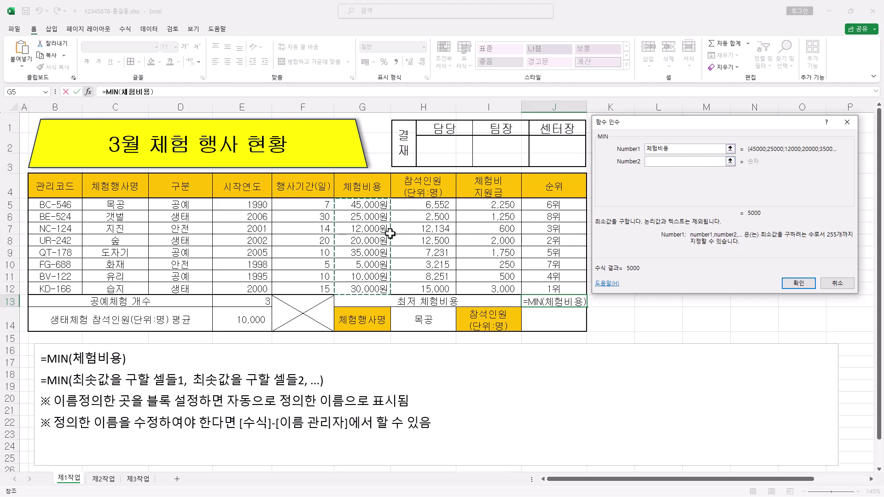
drag(680, 148, 635, 150)
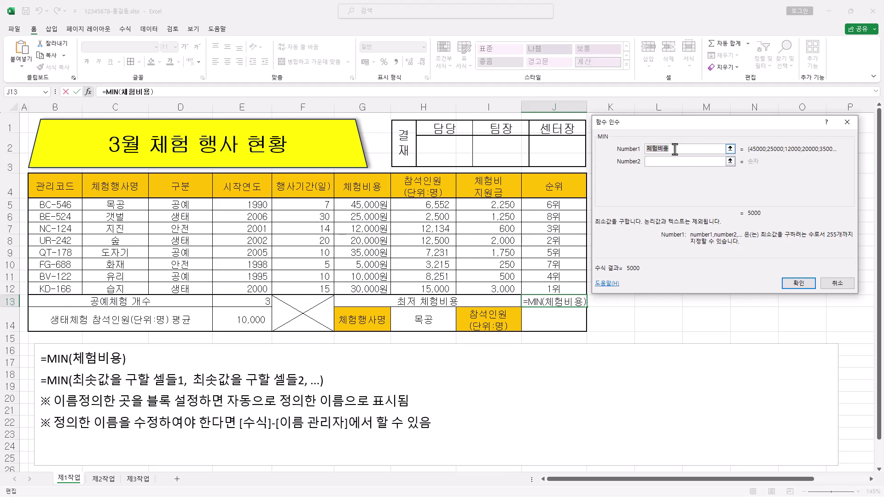
Step: Complete the MIN formula in the 최저 체험비용 cell J13 and apply the comma number style to it
click(804, 285)
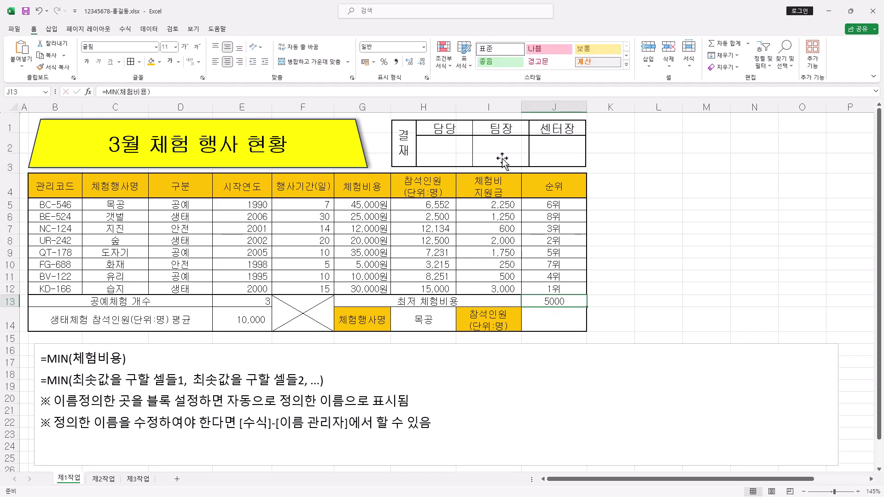
click(396, 63)
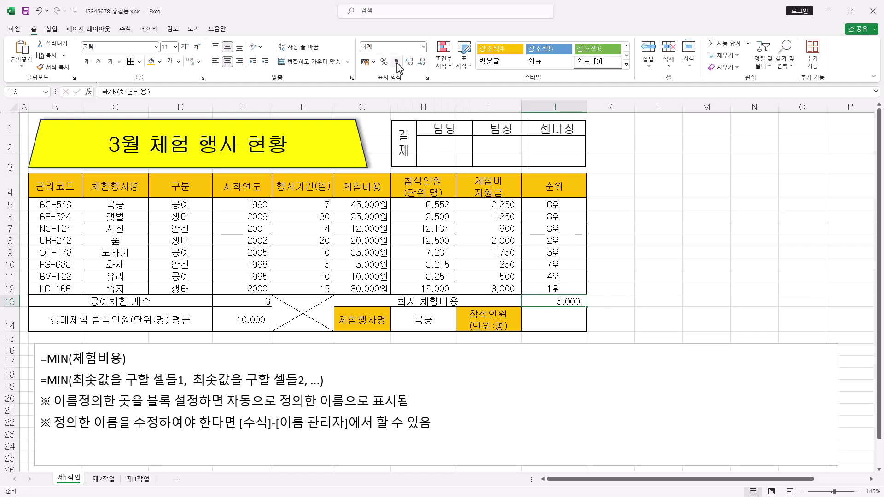
Step: Start a VLOOKUP formula in cell J14, open its function arguments, and set Lookup_value to H14
click(565, 321)
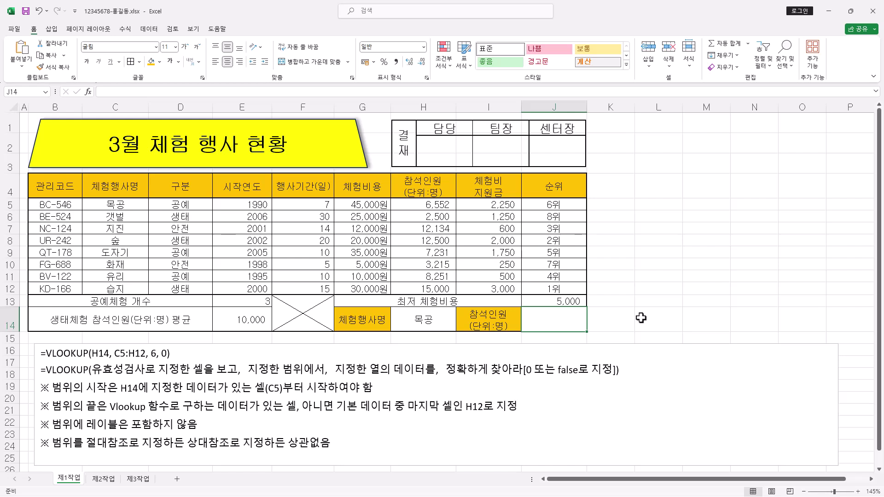
click(311, 94)
text(=VLOOKUP()
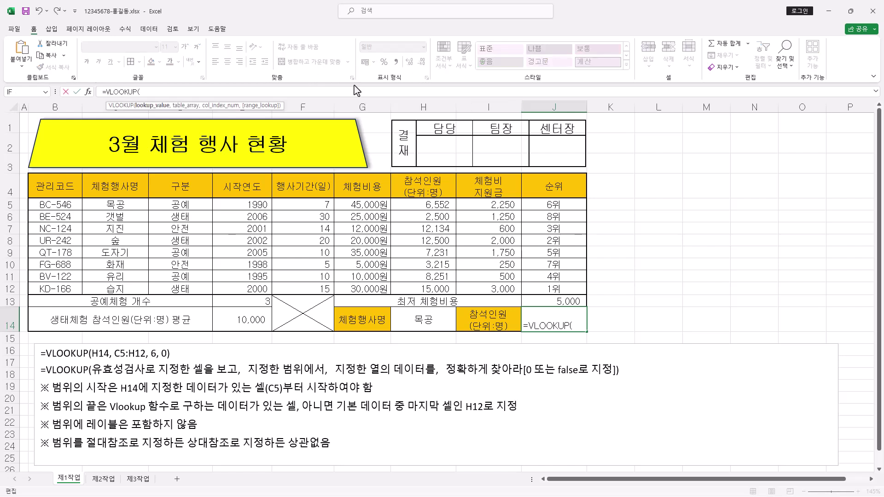
click(88, 92)
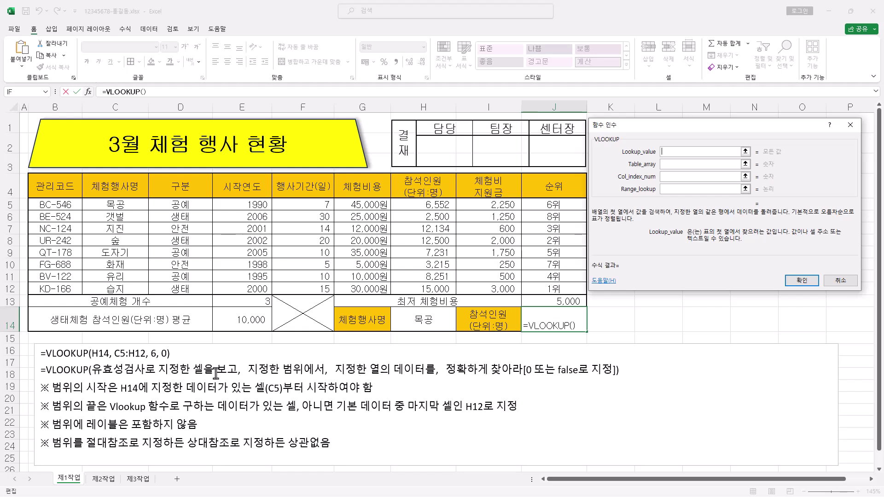
click(434, 317)
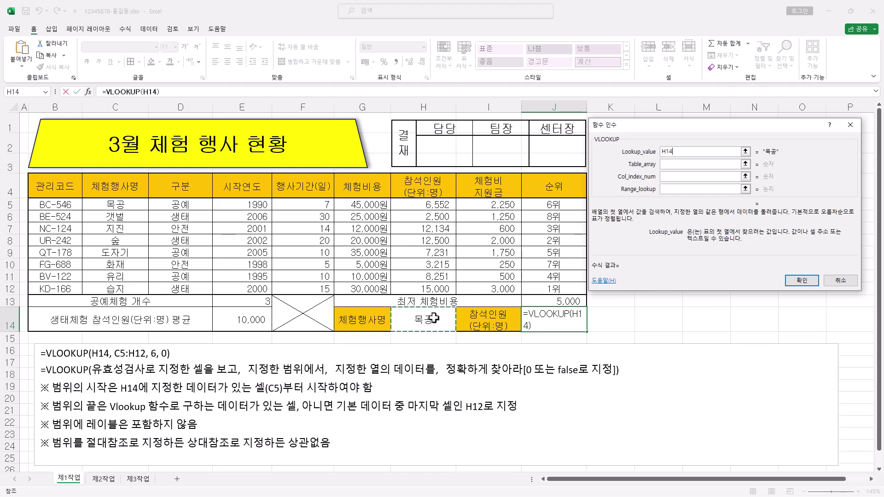
Step: Set VLOOKUP's Table_array to C5:H12, from the 체험행사명 data through the 참석인원 data
click(668, 166)
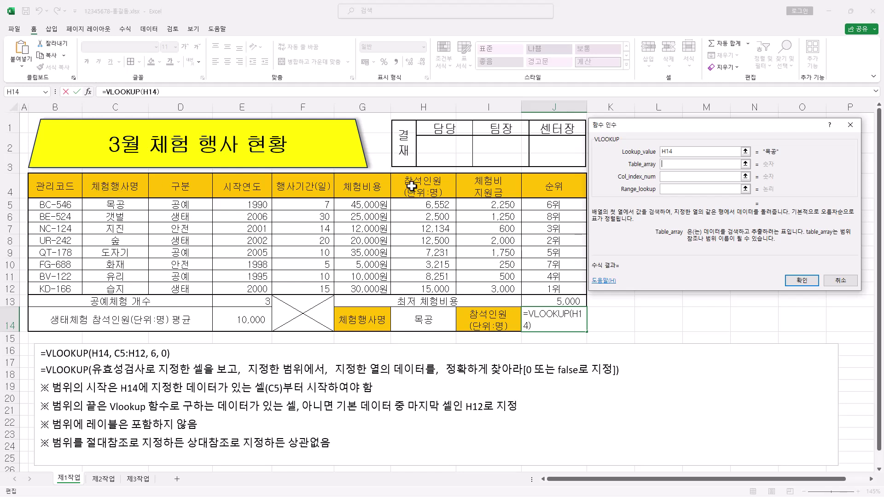
click(131, 205)
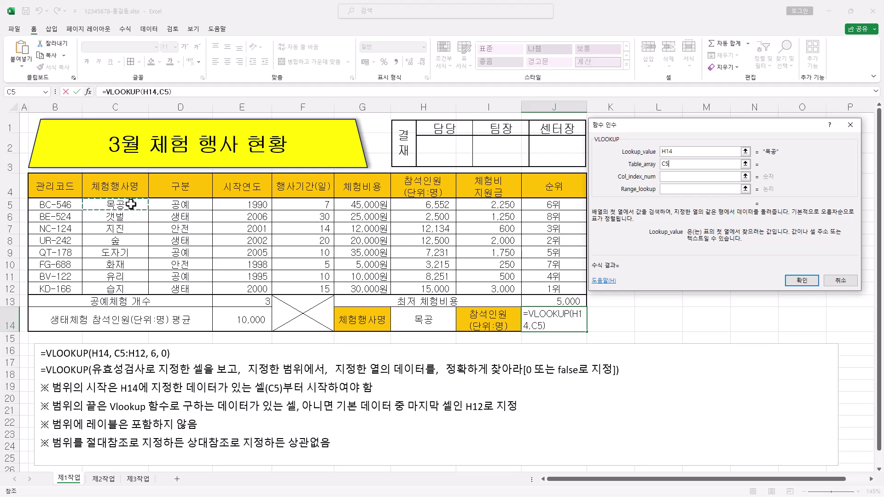
drag(131, 204, 130, 287)
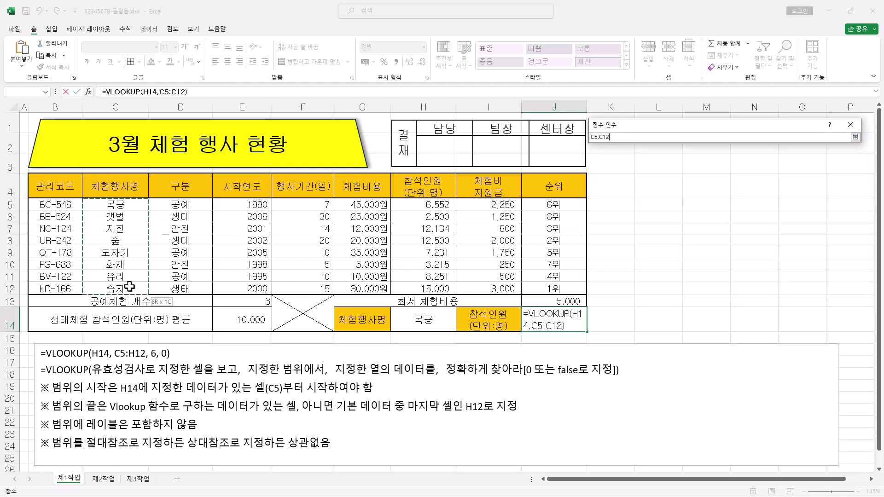
drag(129, 285, 441, 289)
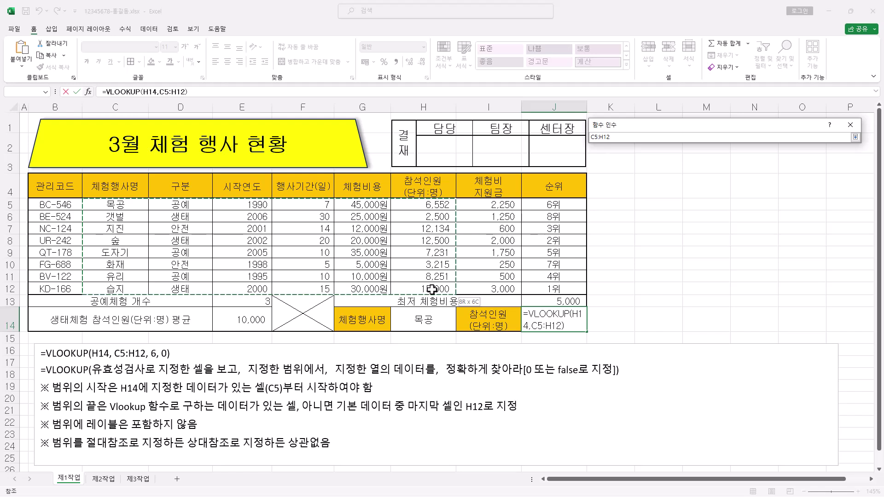
drag(432, 289, 432, 289)
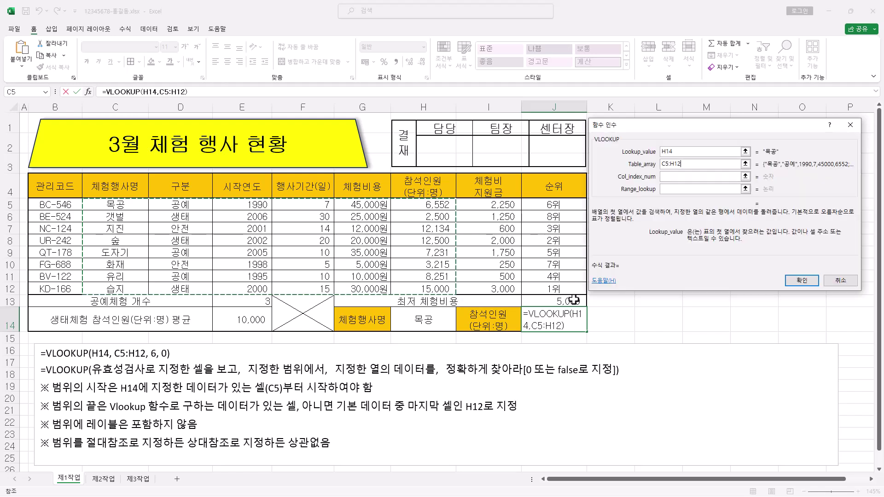
Step: Complete VLOOKUP with Col_index_num 6 and Range_lookup 0, and apply the comma number style to J14
click(674, 176)
click(672, 176)
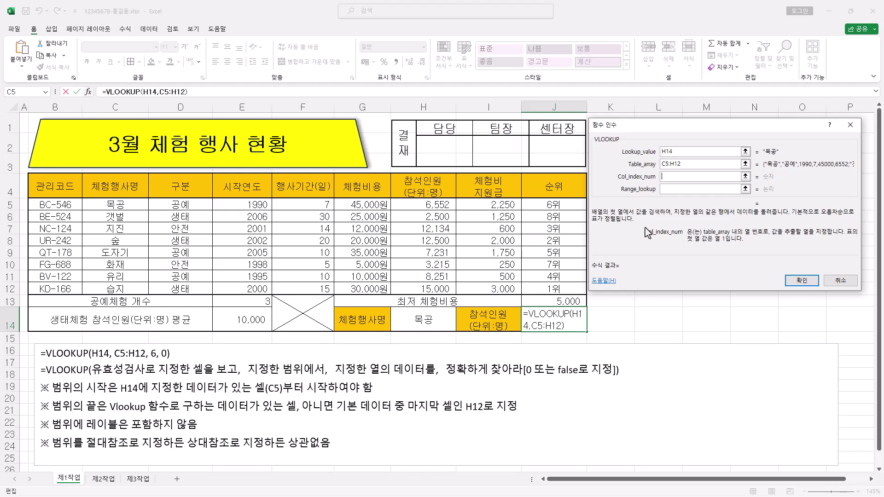
text(6)
click(680, 189)
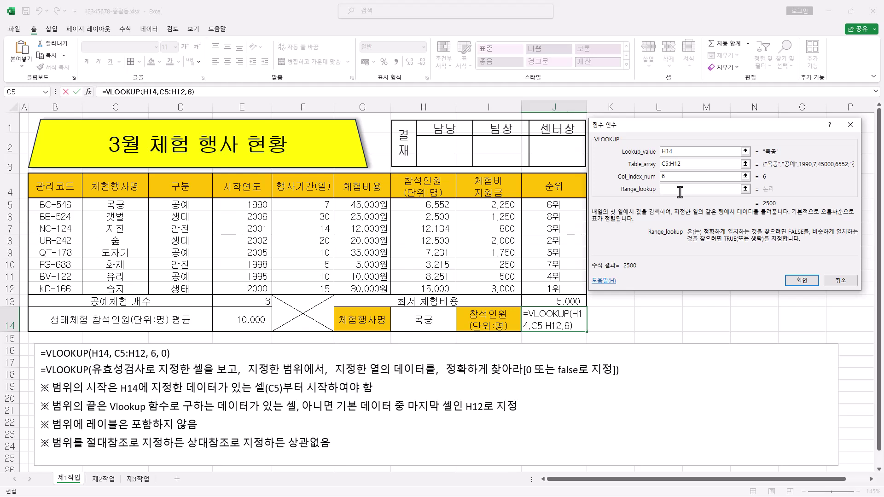
text(0)
click(809, 284)
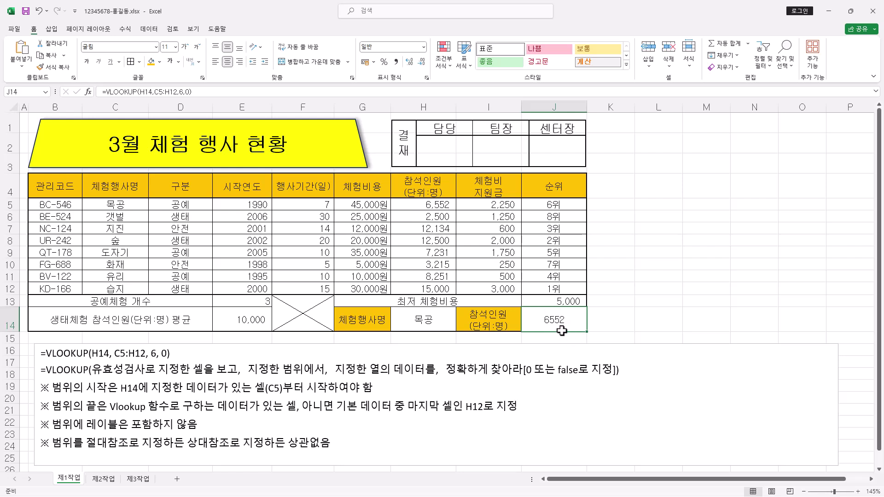
click(396, 63)
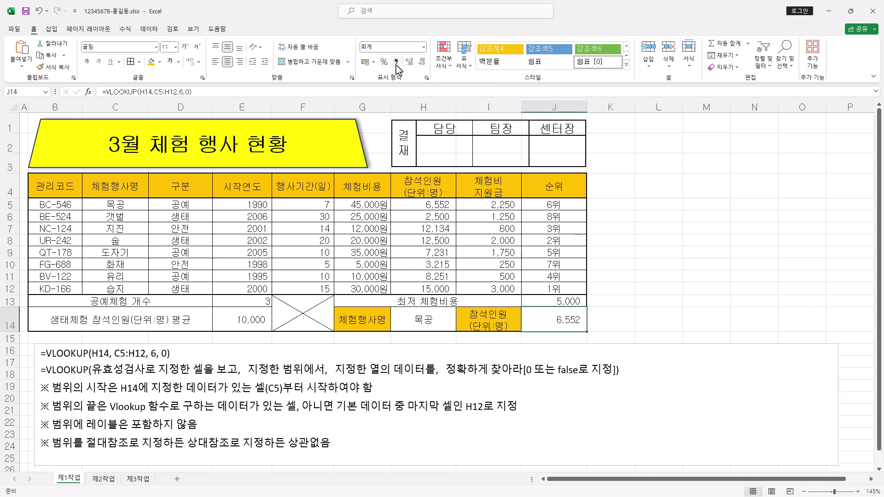
Step: Test the lookup by choosing 습지 in the H14 drop-down, and set it back to 목공
click(449, 319)
click(460, 326)
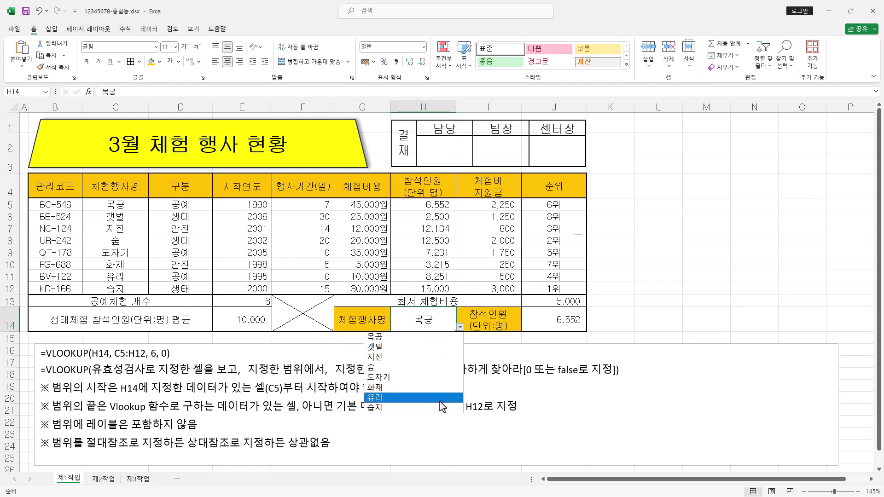
click(440, 416)
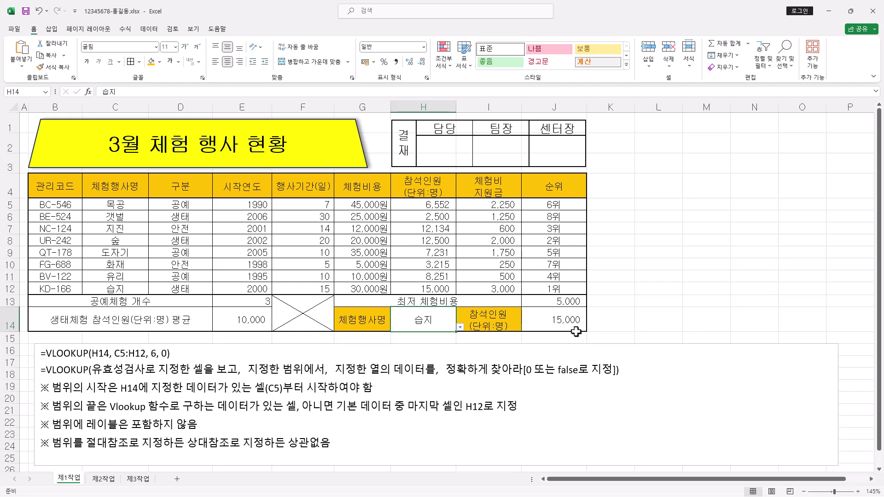
click(460, 328)
click(428, 340)
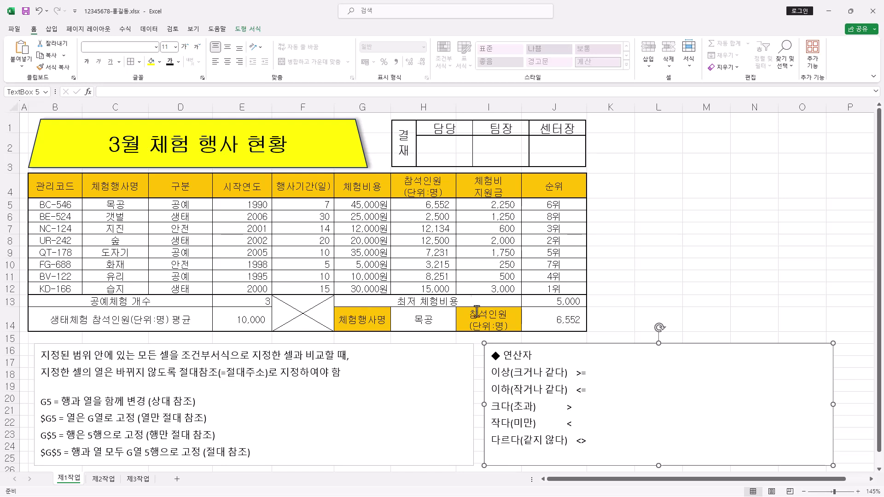
Step: Start a new conditional formatting rule for B5:J12 that uses a formula to determine which cells to format
drag(64, 209, 566, 289)
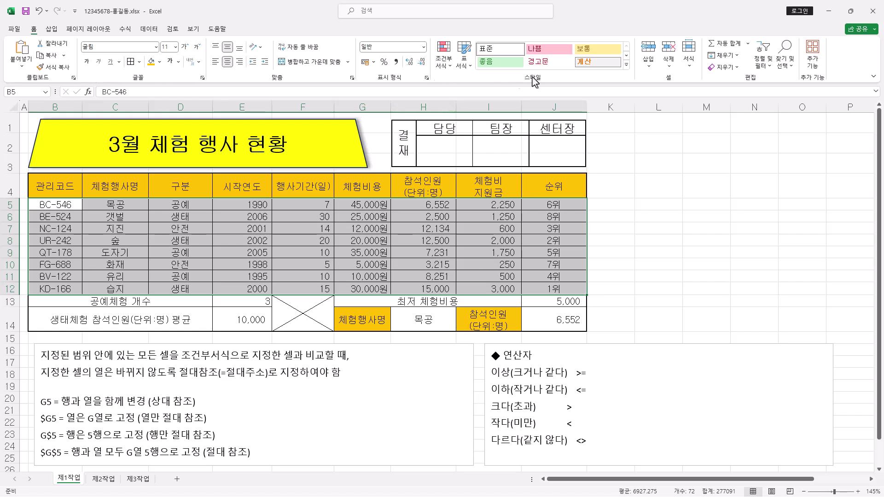
click(442, 70)
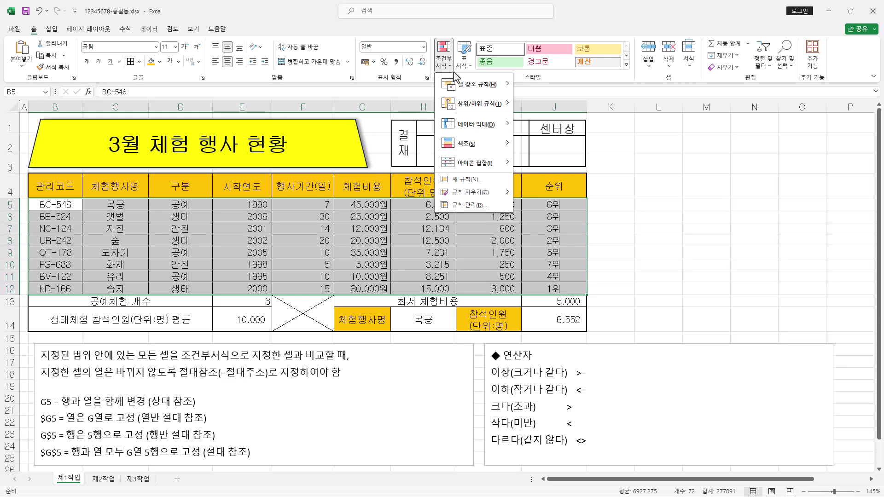
click(475, 179)
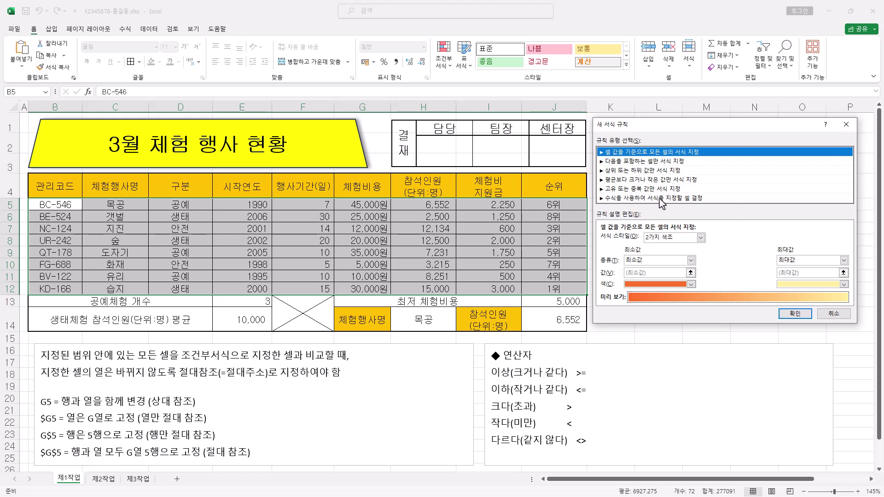
click(661, 198)
click(610, 240)
click(610, 240)
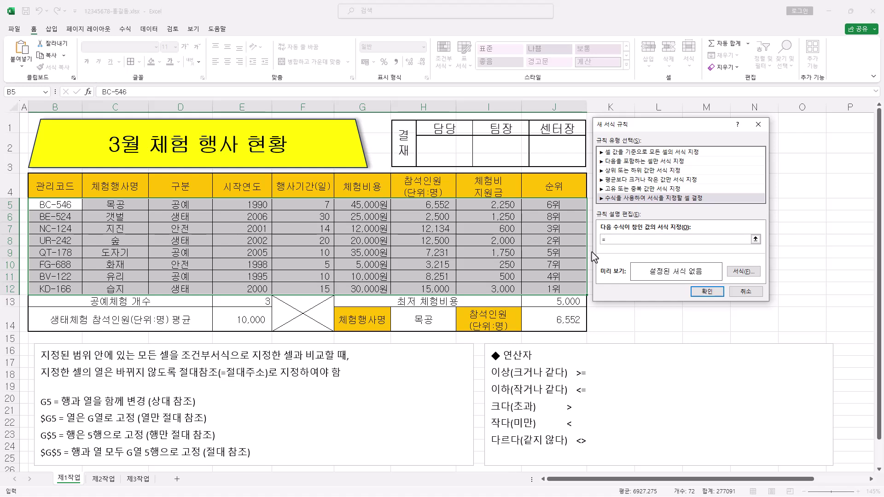
Step: Enter =$G5<=10000 as the rule's formula, keeping only column G absolute
click(376, 205)
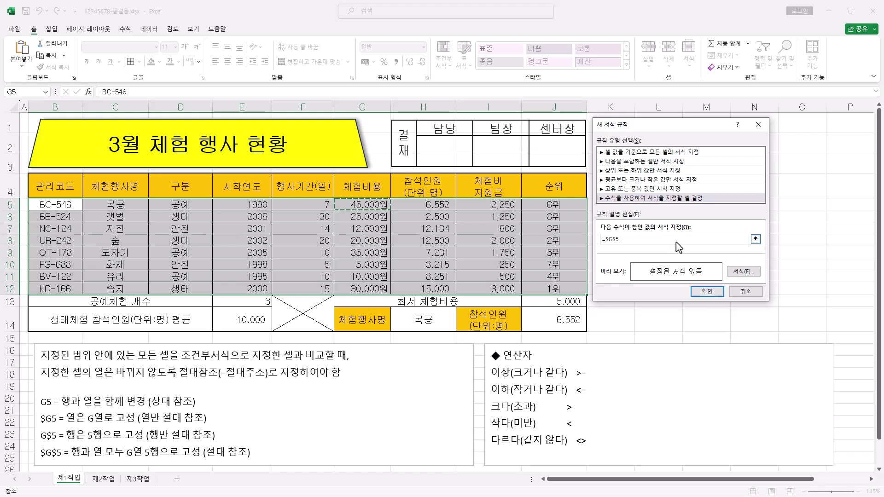
key(F4)
key(F4)
click(625, 240)
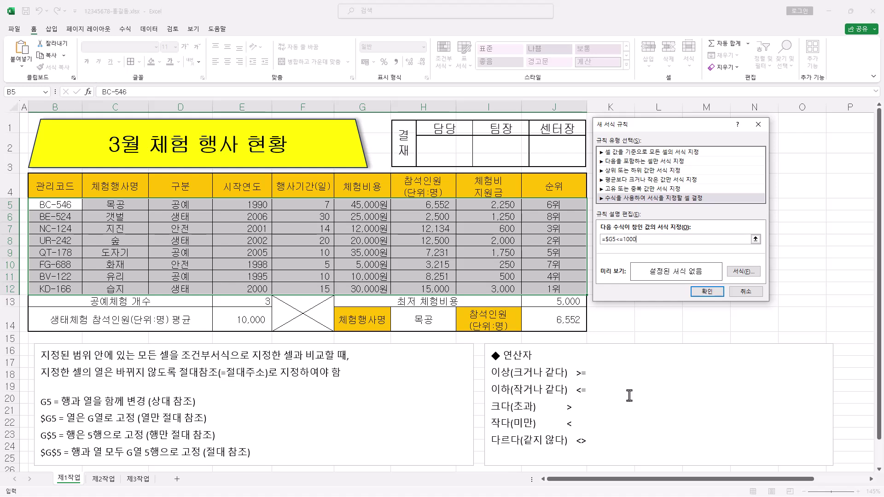
Step: Give the rule a bold, standard blue font, apply it to the table rows, and save the workbook
click(754, 273)
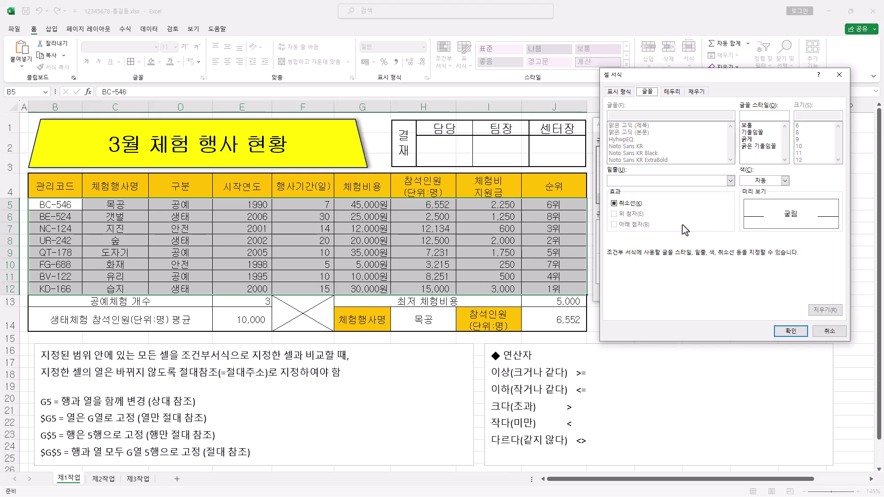
click(785, 181)
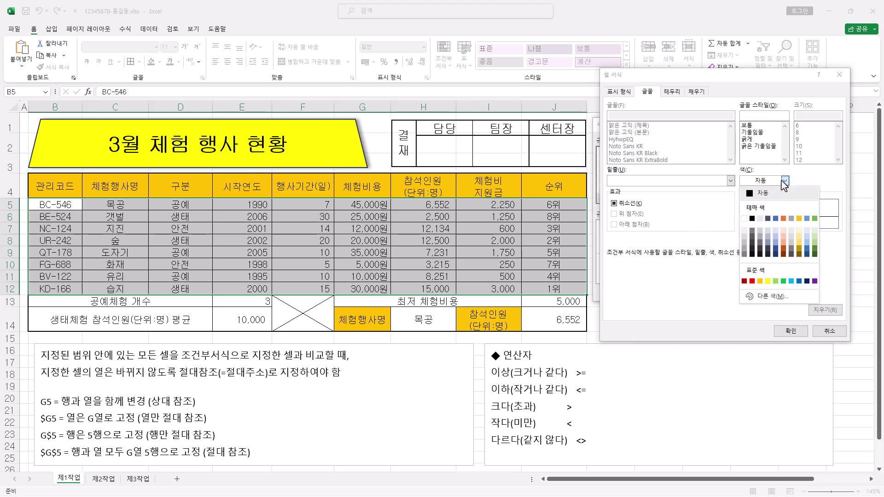
click(799, 281)
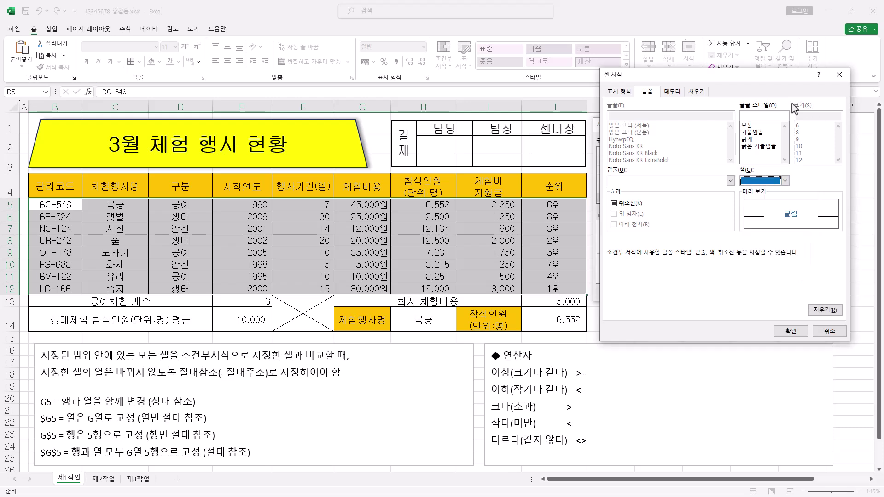
click(747, 139)
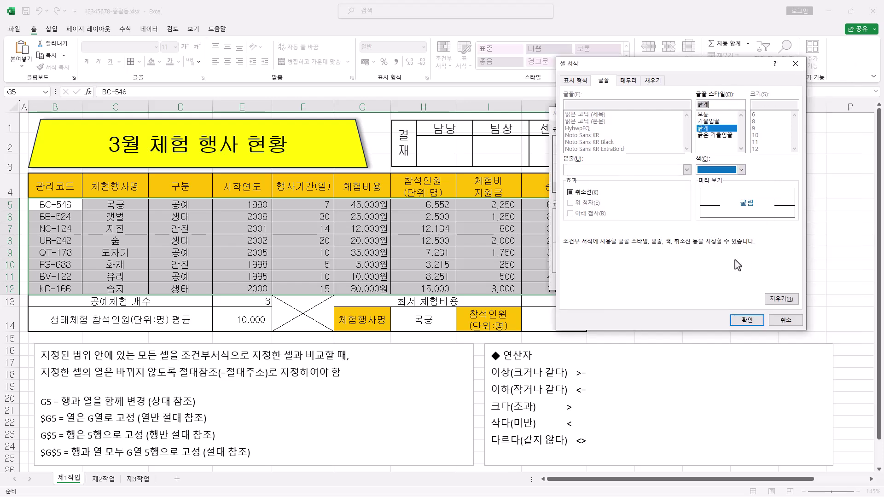
click(790, 331)
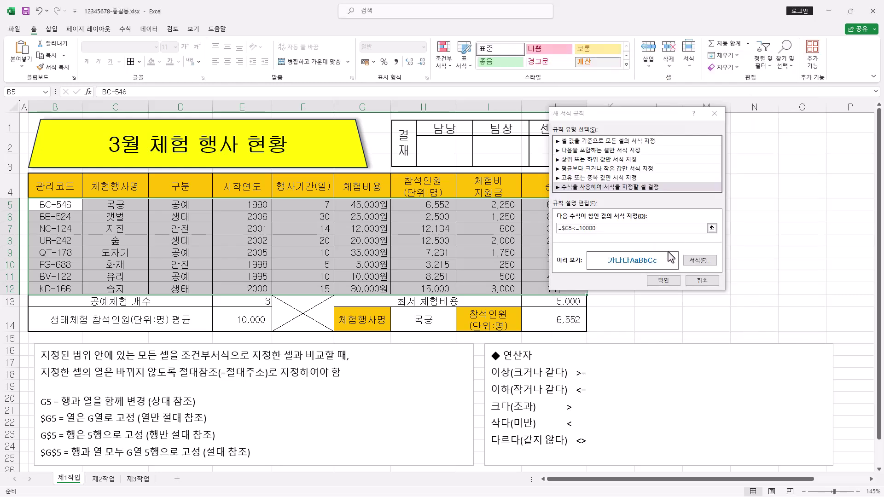
click(666, 281)
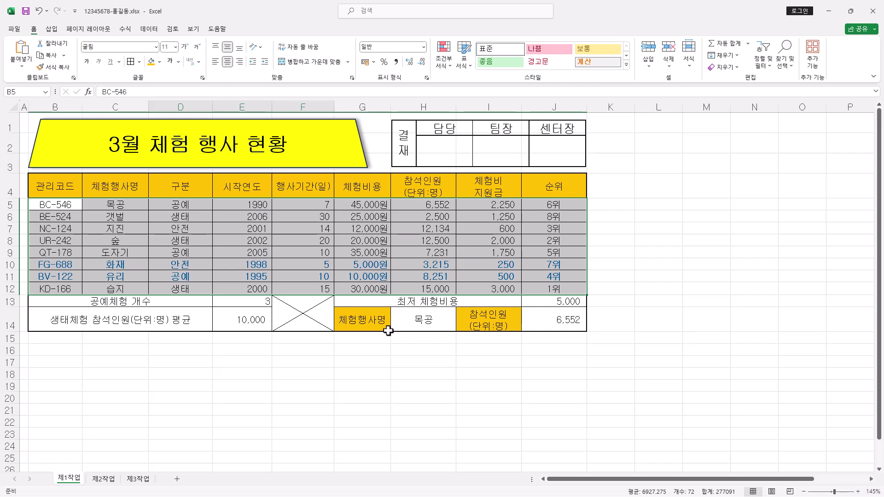
click(25, 11)
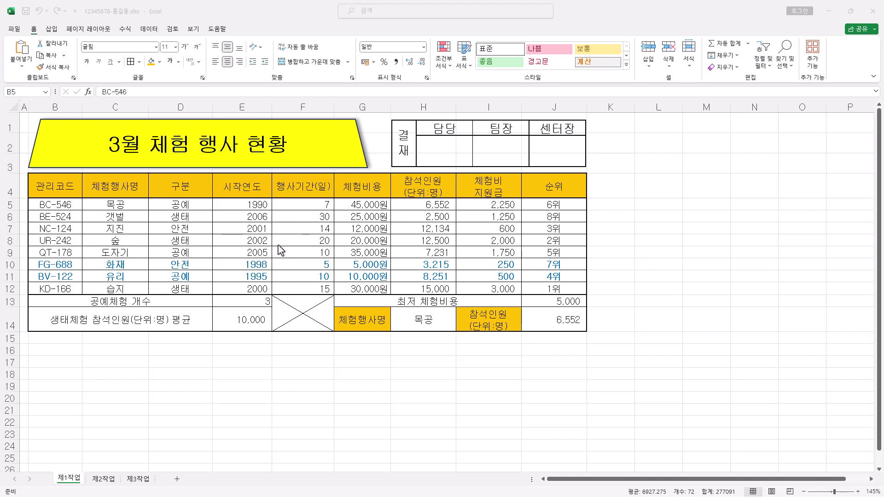
Step: Copy the table B4:H12 from the 제1작업 sheet and paste it at B2 of 제2작업, keeping the source column widths
key(ctrl+shift+Down)
key(ctrl+shift+Right)
drag(54, 188, 430, 289)
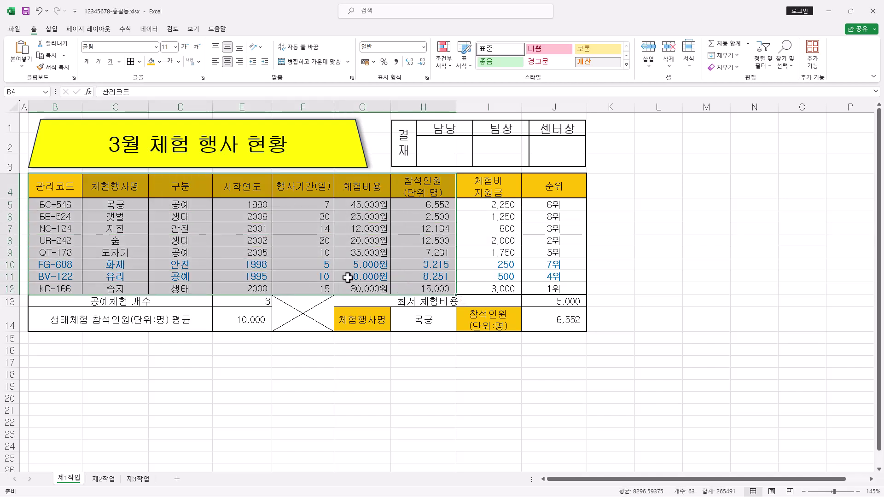
key(ctrl+c)
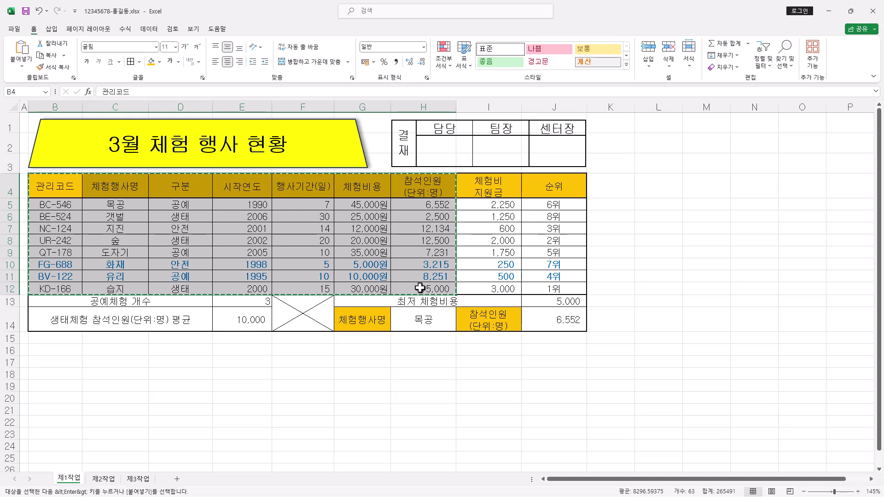
click(105, 479)
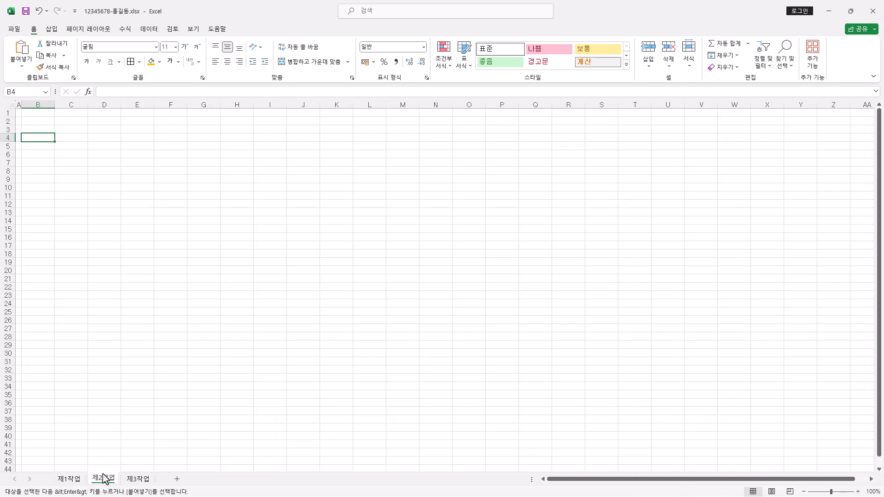
click(36, 121)
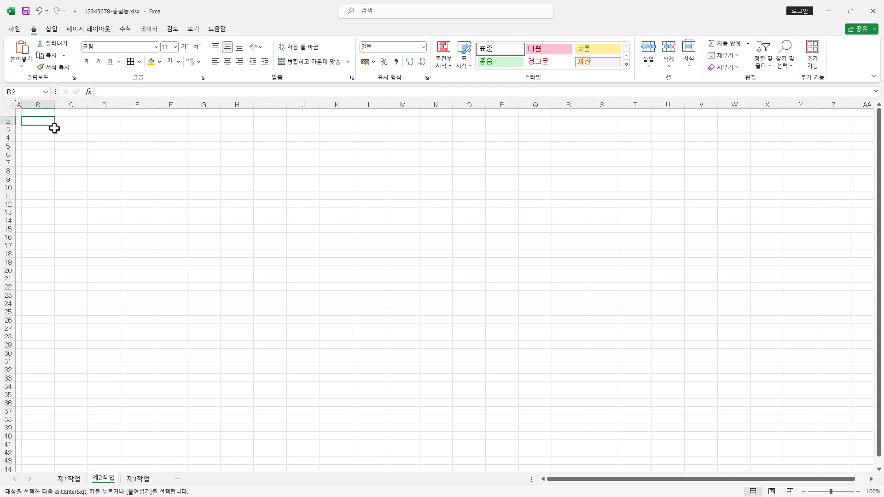
click(22, 68)
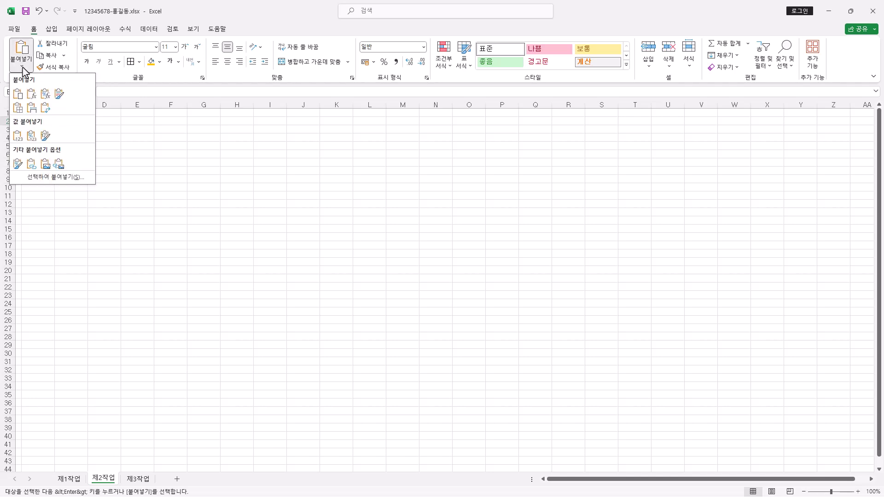
click(32, 108)
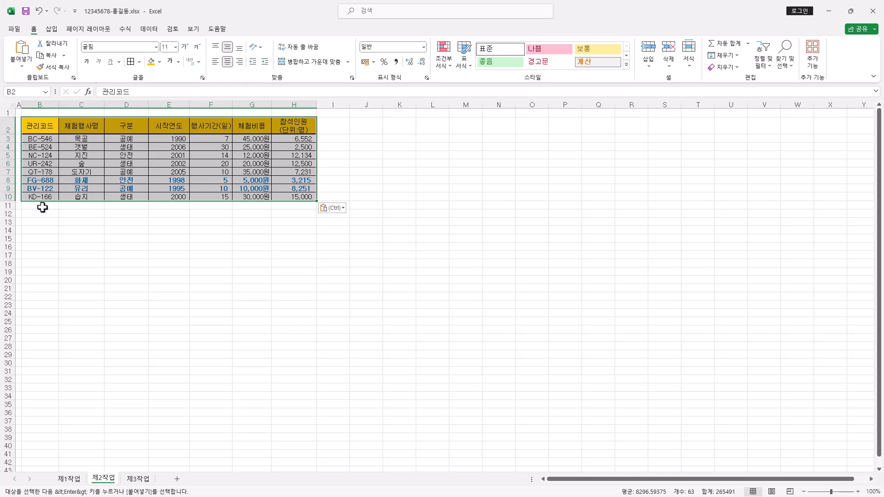
Step: Merge and center B11:G11 below the table and enter the label 공예체험 체험비용 평균
drag(42, 208, 243, 201)
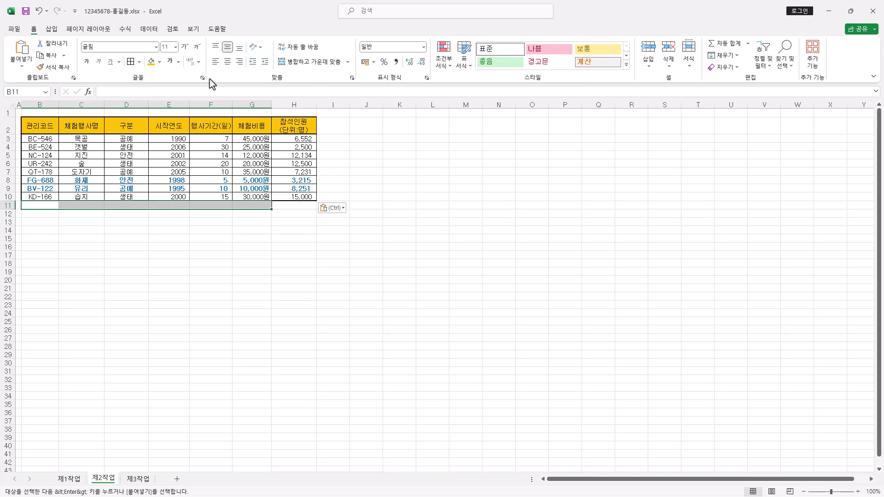
click(317, 65)
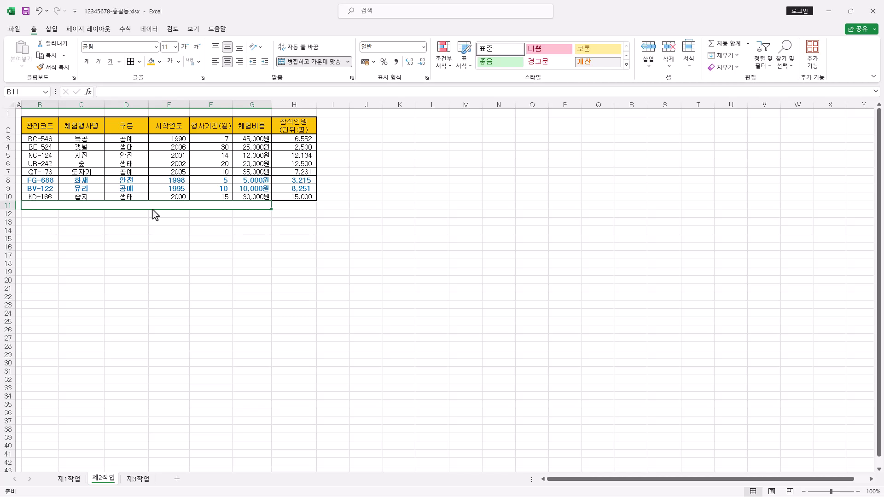
key(ctrl+v)
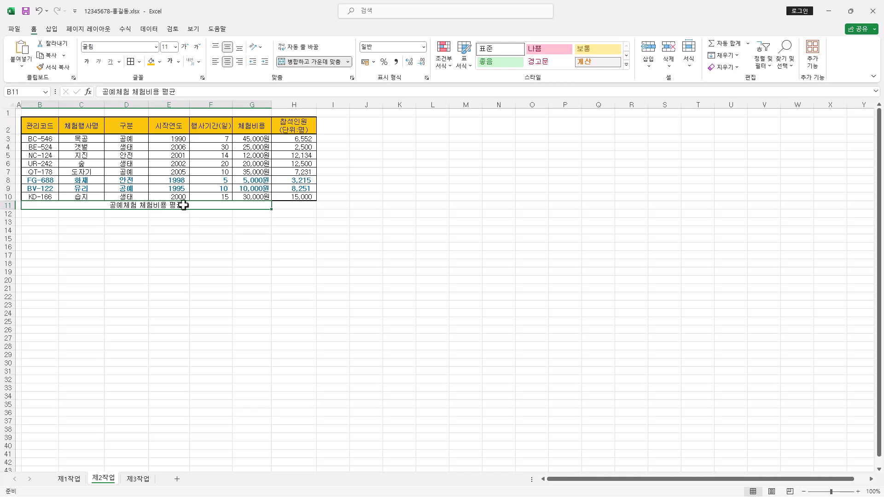
Step: Calculate the average in H11 with =DAVERAGE(B2:H10,6,D2:D3) and format the result with the comma style
click(293, 208)
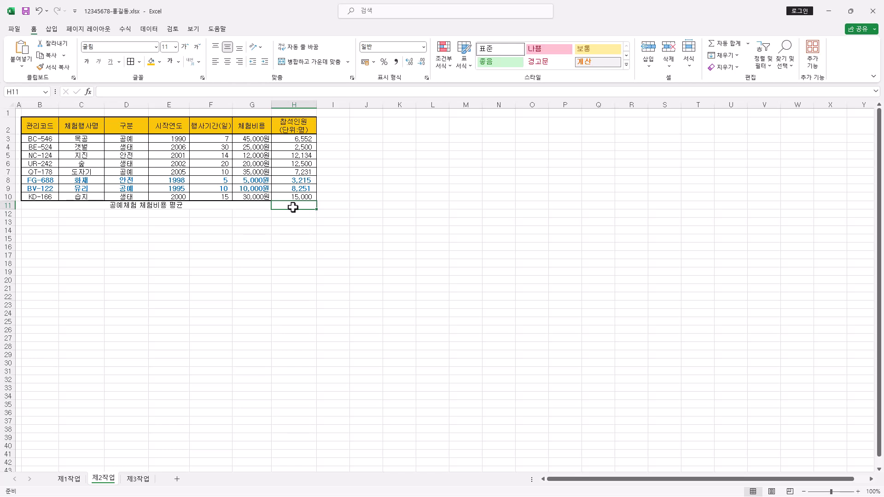
click(166, 91)
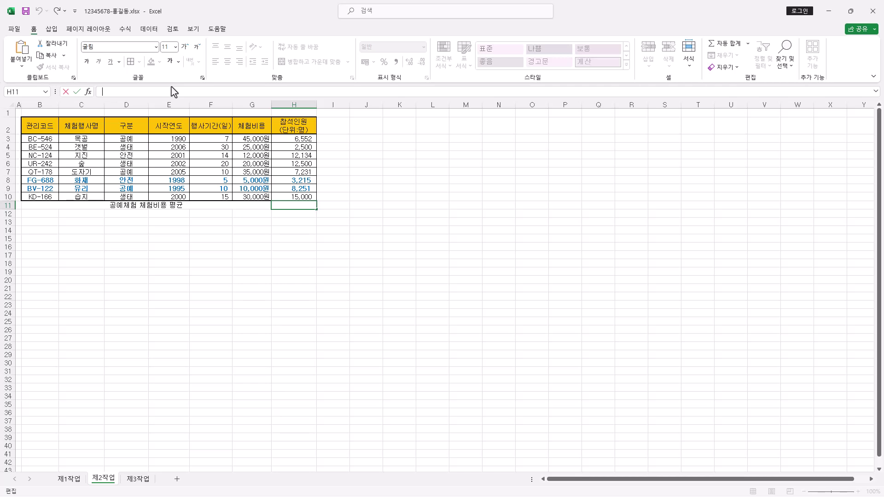
text(=DAVERAGE)
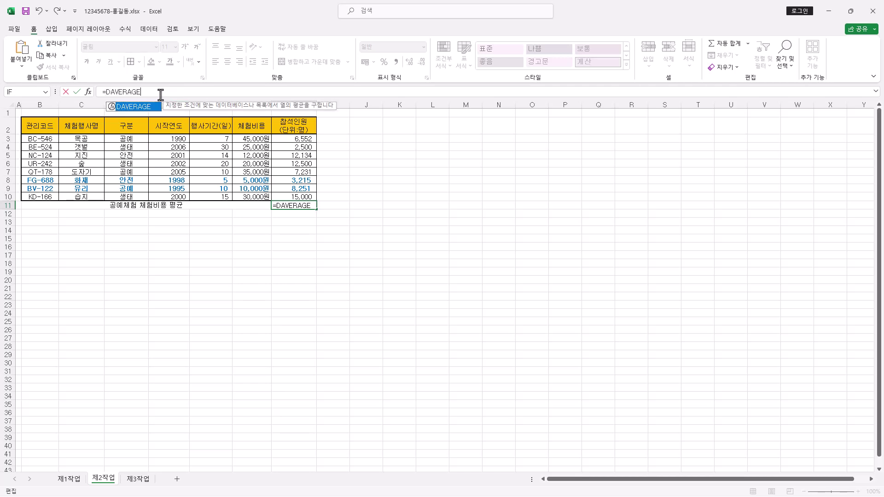
text(()
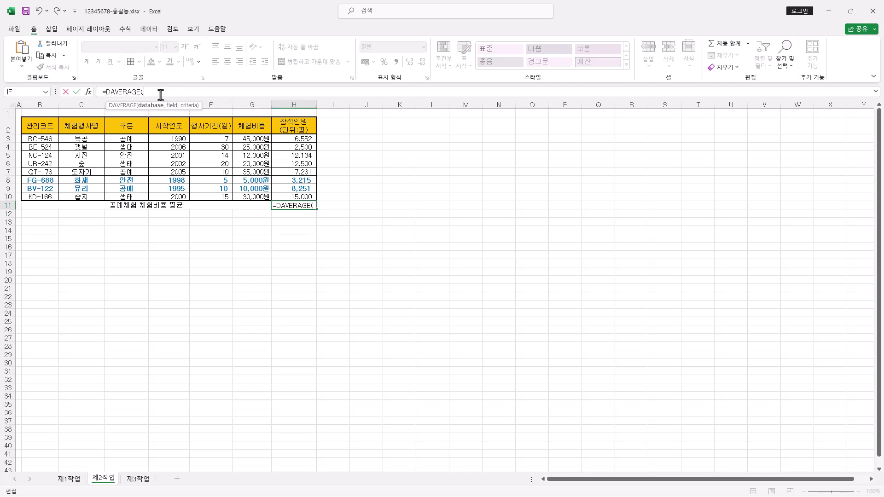
click(88, 91)
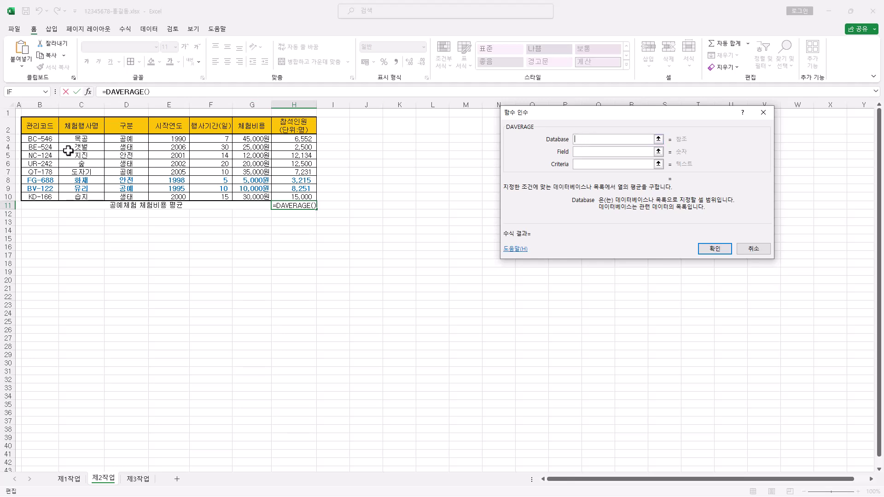
drag(46, 128, 286, 195)
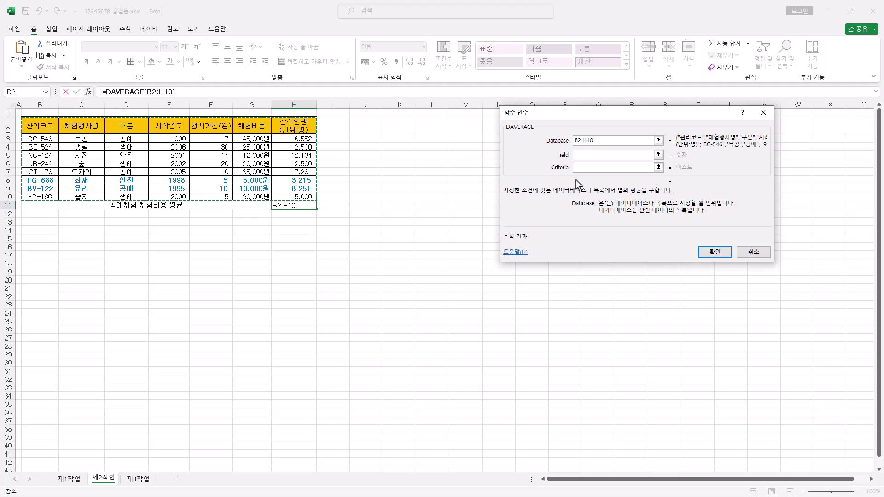
click(587, 157)
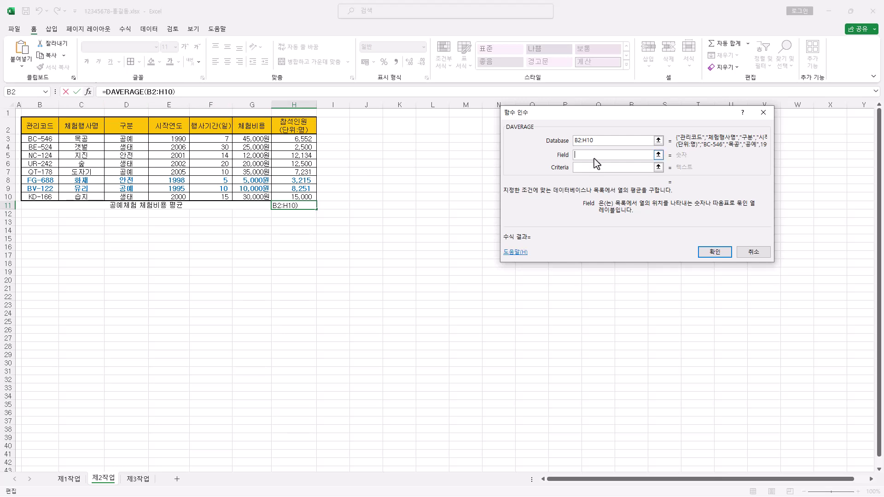
text(6)
click(593, 169)
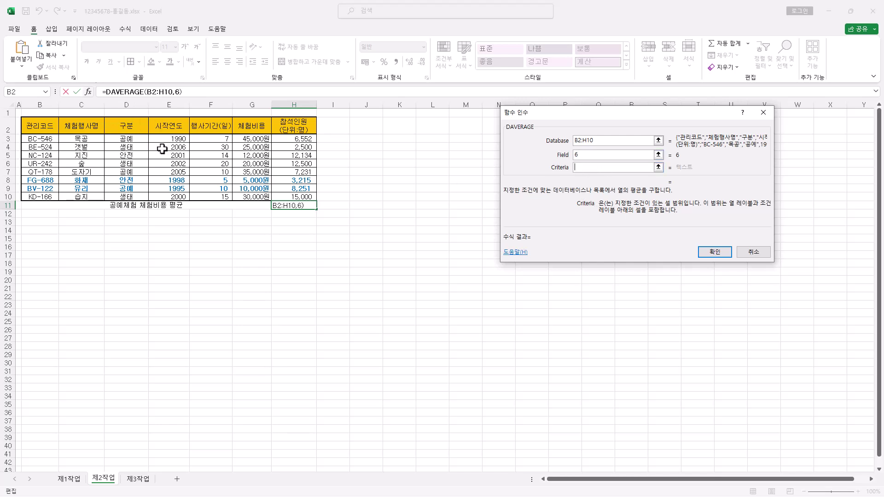
drag(136, 130, 135, 137)
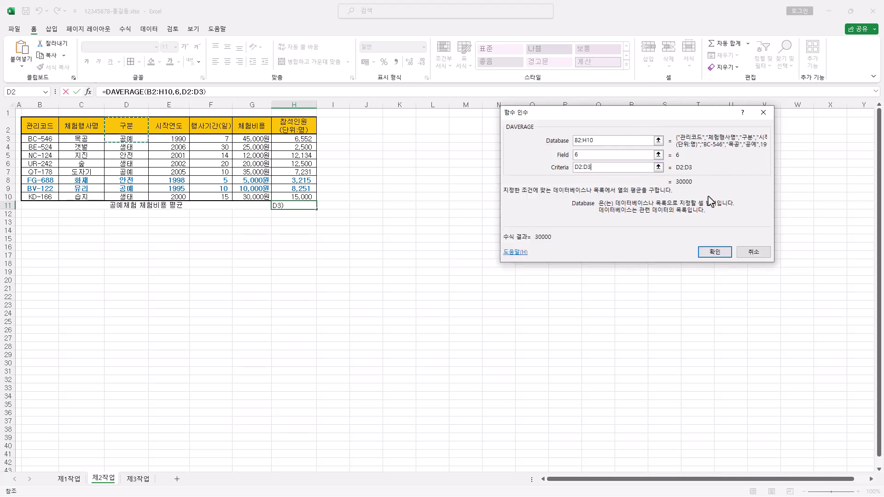
click(722, 253)
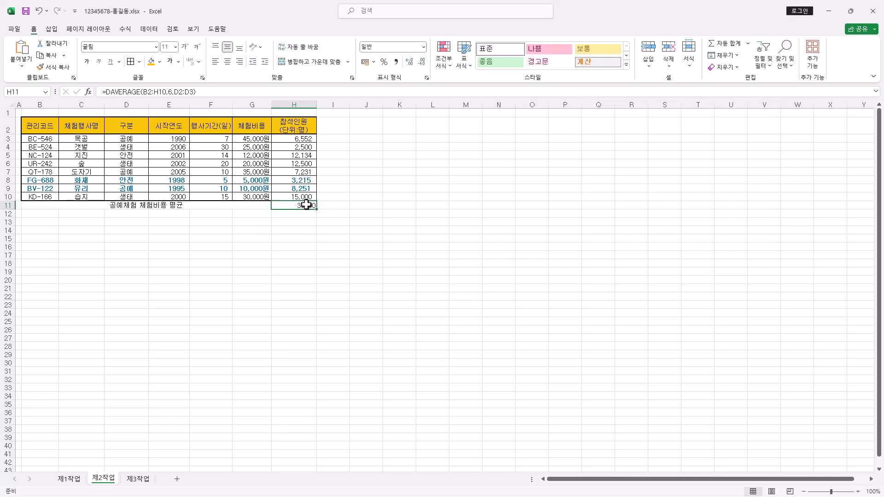
click(396, 63)
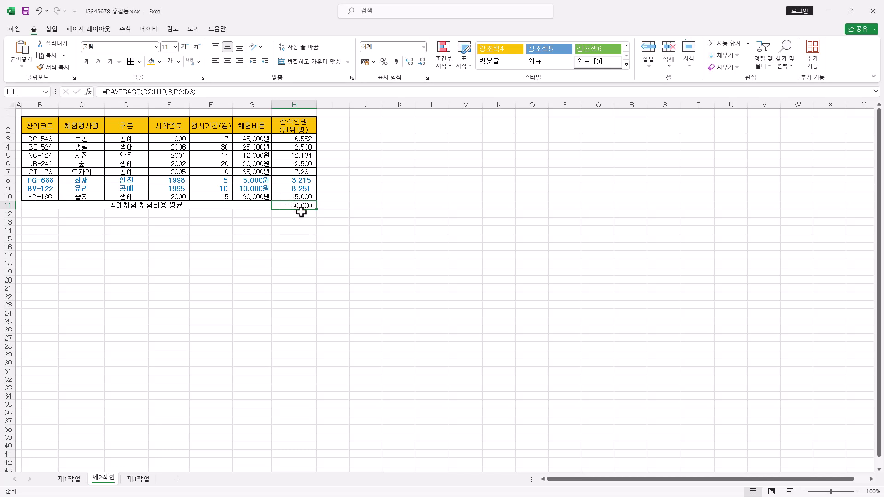
Step: Run Goal Seek to bring H11 to 25000 by changing cell G3, and keep the solution
key(ctrl+c)
click(151, 32)
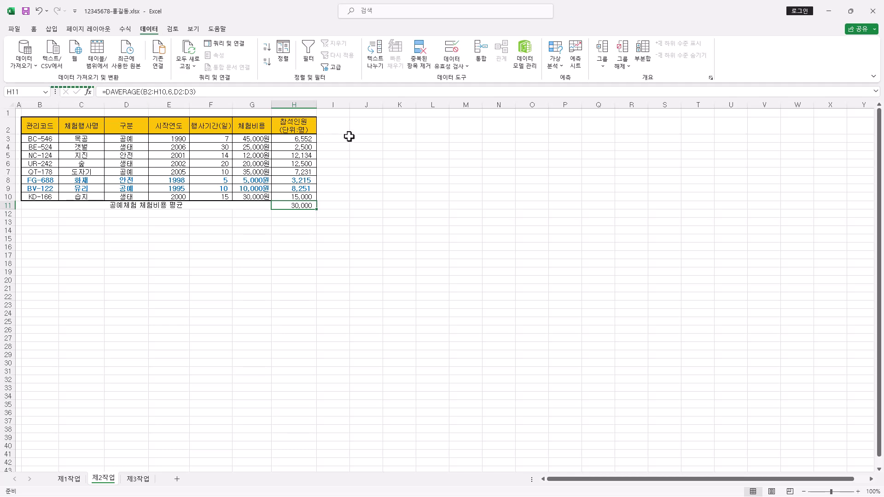
click(558, 66)
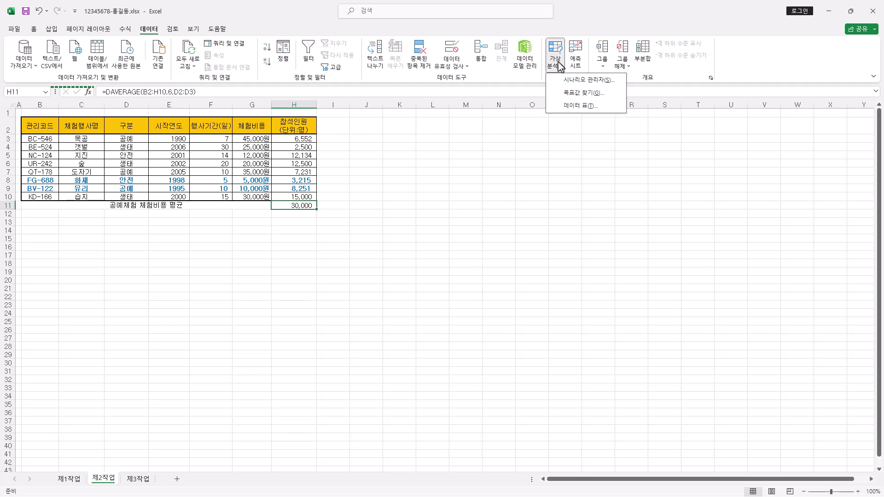
click(597, 96)
drag(636, 154, 412, 139)
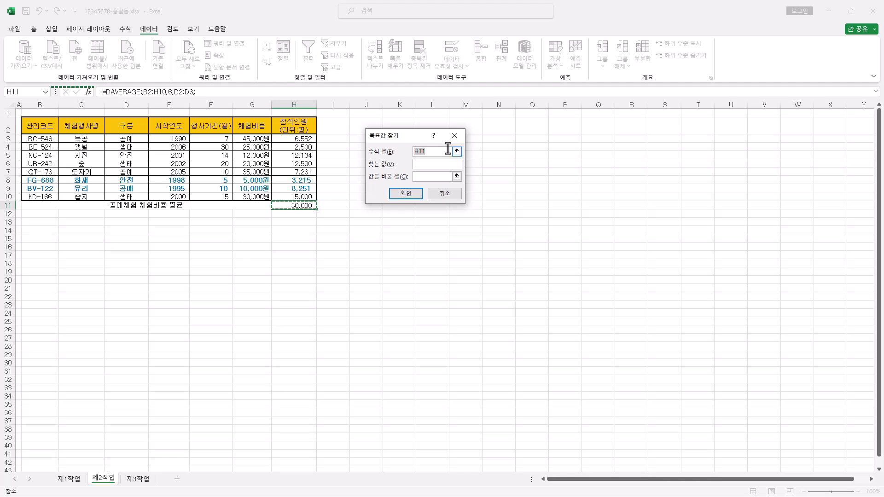
click(419, 164)
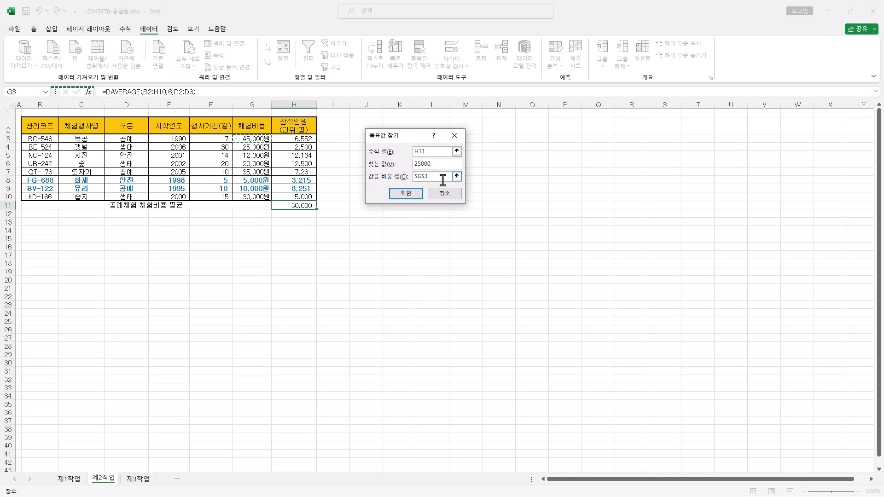
click(416, 195)
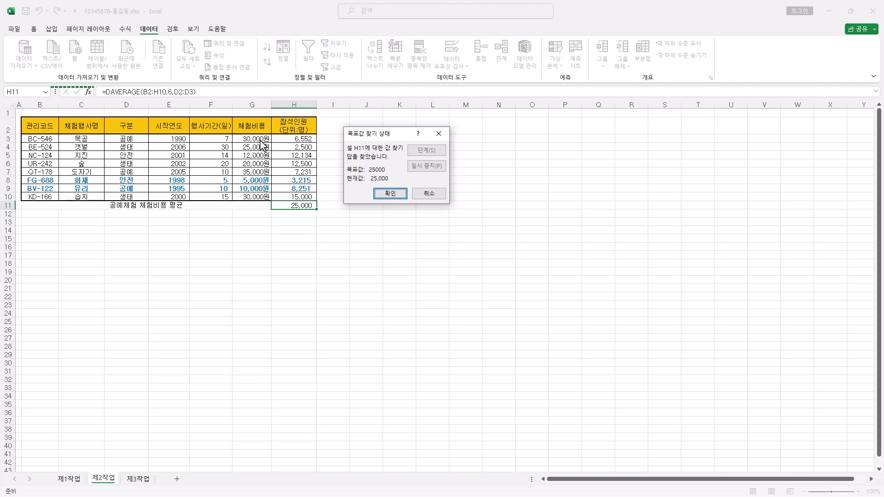
click(394, 194)
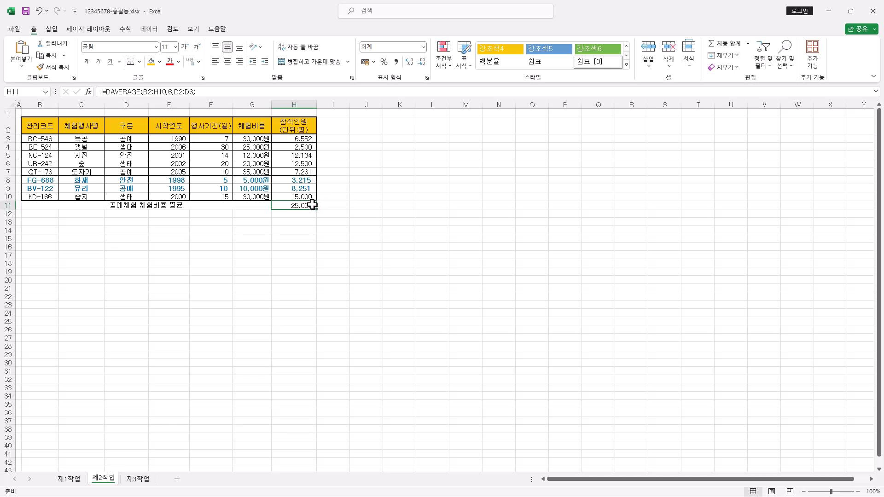
Step: Apply all borders to the average row B11:H11
drag(113, 206, 292, 205)
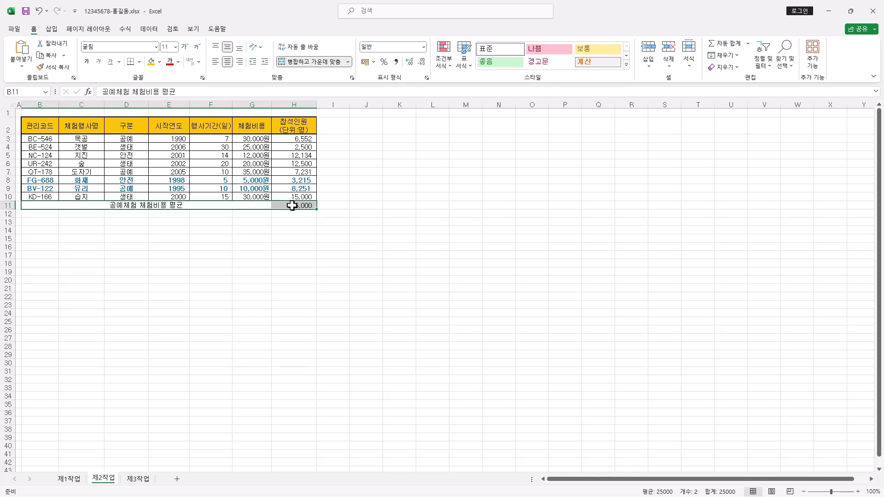
click(139, 61)
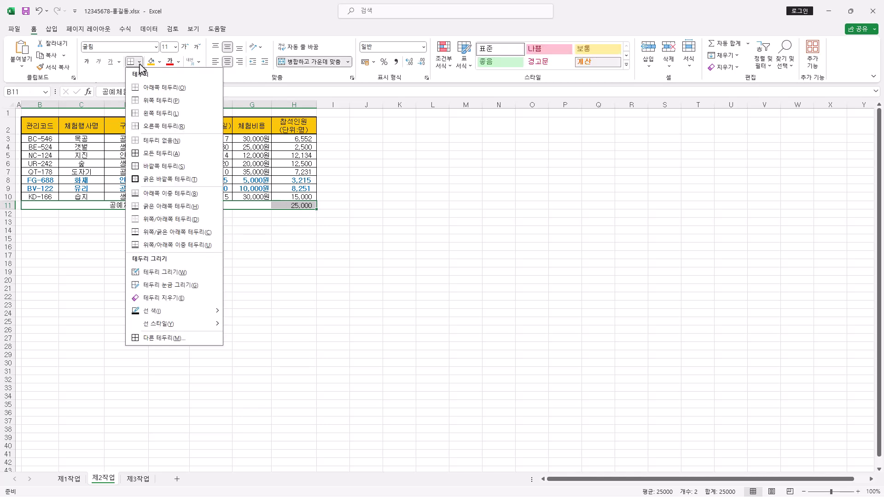
click(162, 153)
click(242, 203)
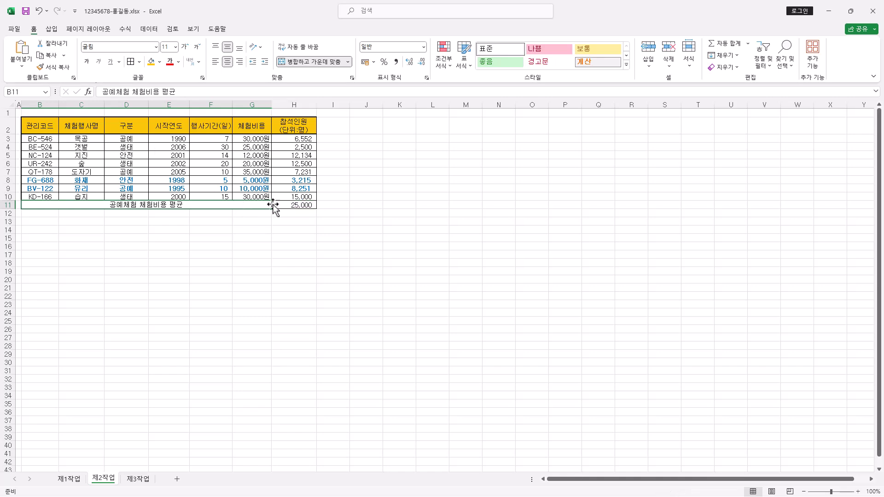
Step: Copy the 구분 and 참석인원(단위:명) headers from D2 and H2 to B14 as headings for the filter criteria
scroll(322, 203, up, 3)
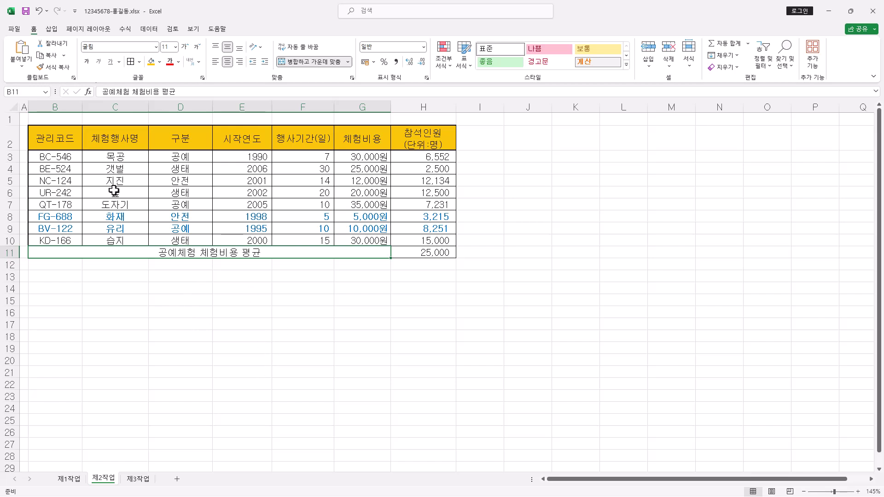
click(189, 137)
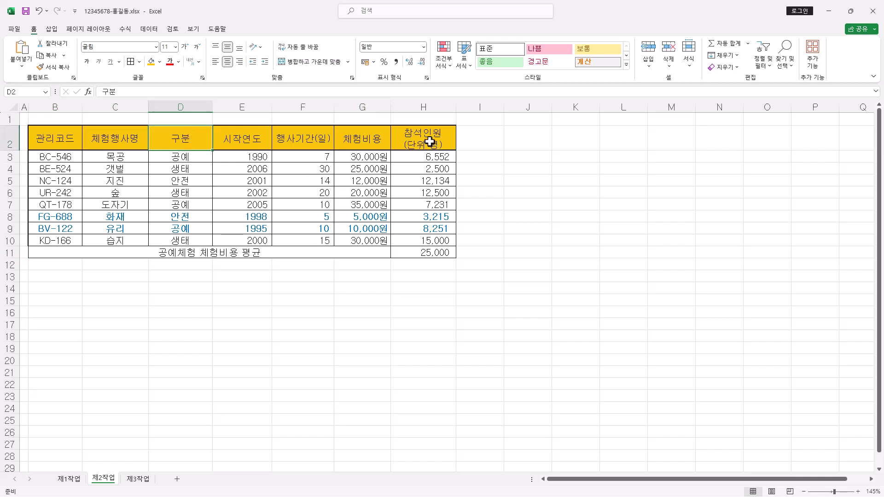
ctrl+click(427, 143)
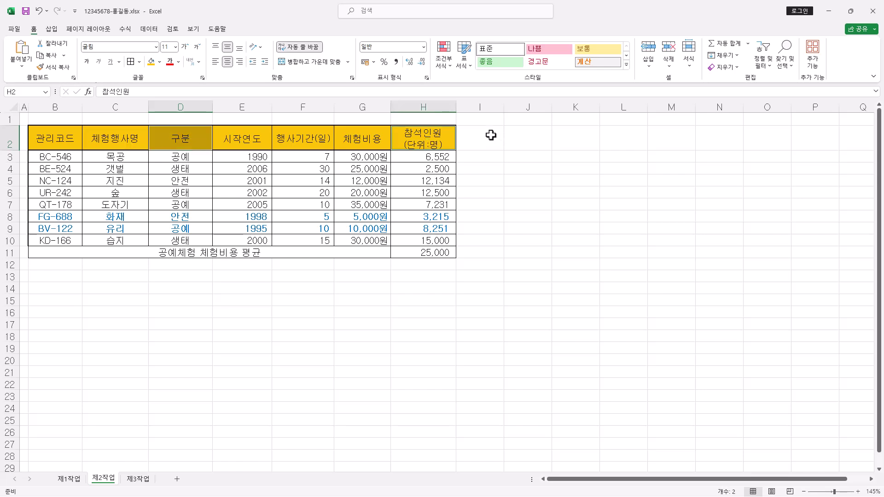
key(ctrl+c)
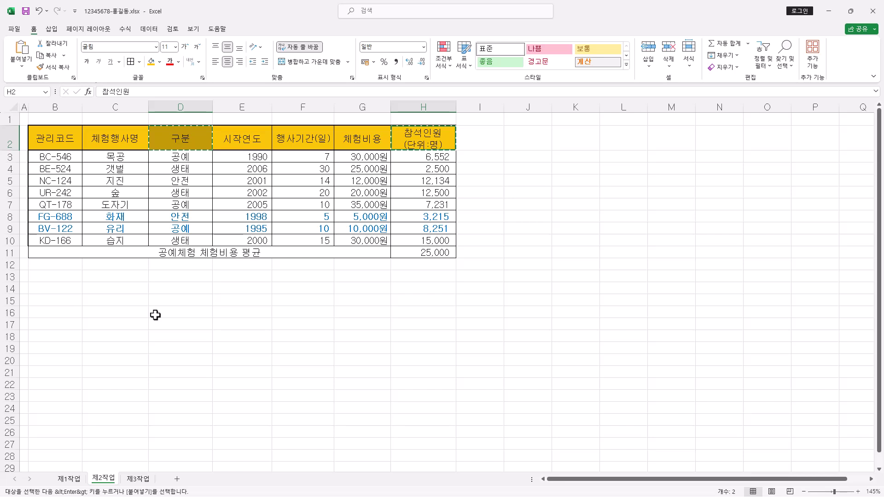
click(55, 286)
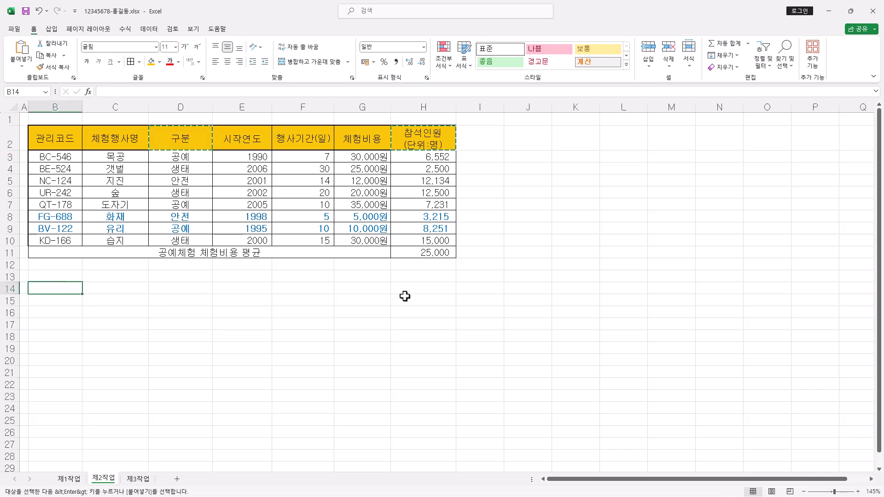
key(ctrl+v)
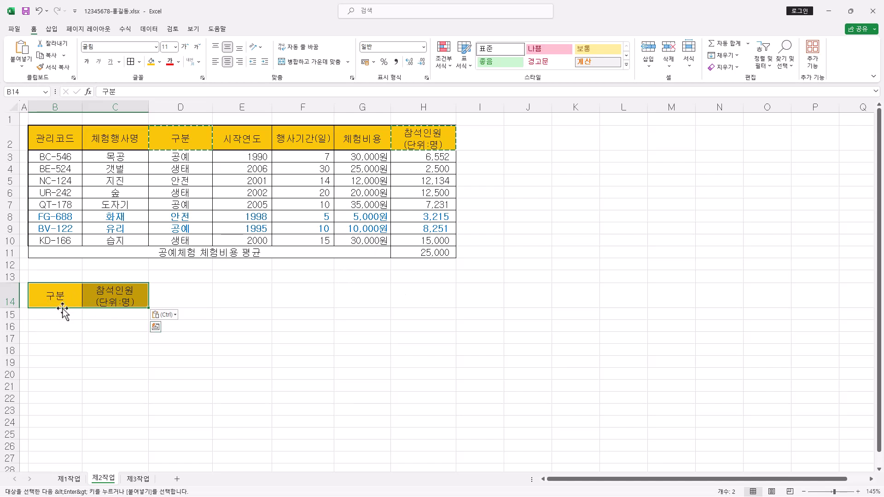
Step: Enter the filter criterion <>공예 in B15 under the 구분 heading
click(62, 314)
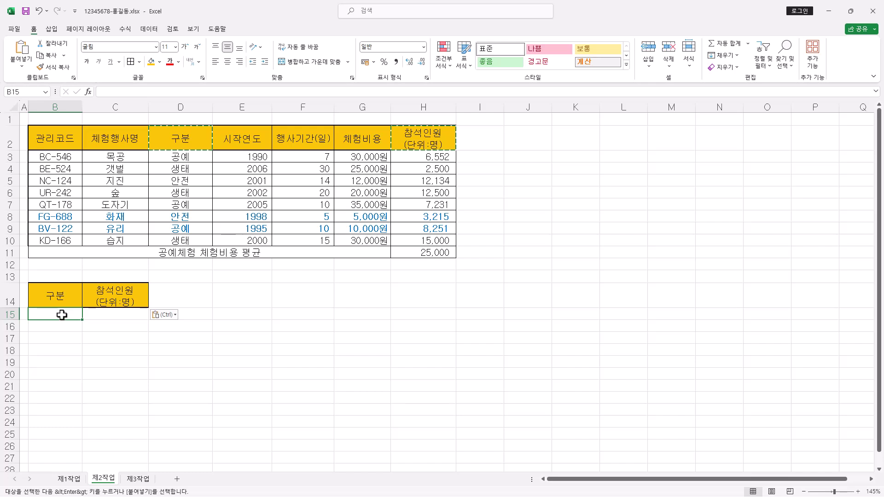
text(공ㅇ)
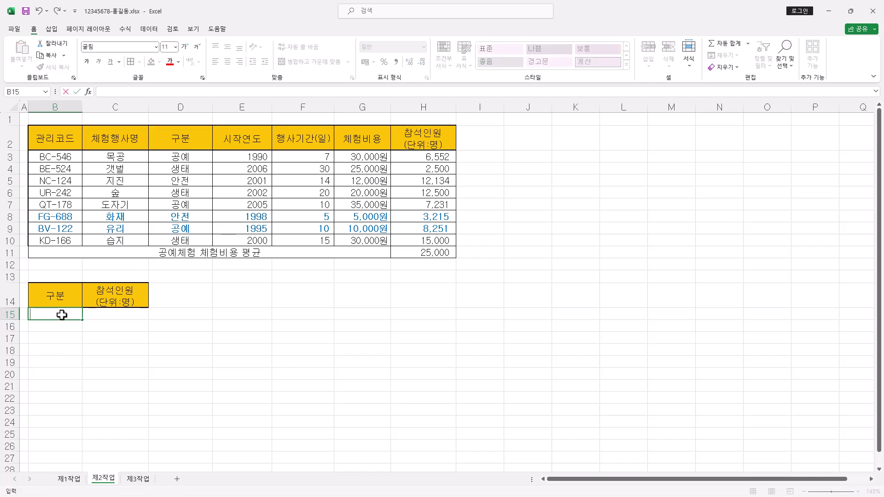
text(ㅖ)
click(36, 316)
text(<>공예)
Step: Enter the filter criterion <=10000 in C15 under the 참석인원(단위:명) heading
click(125, 299)
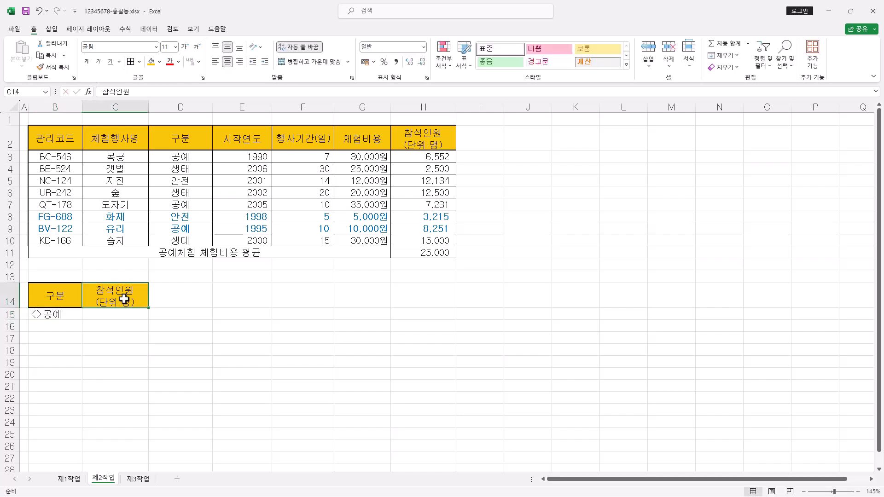
click(126, 323)
click(102, 316)
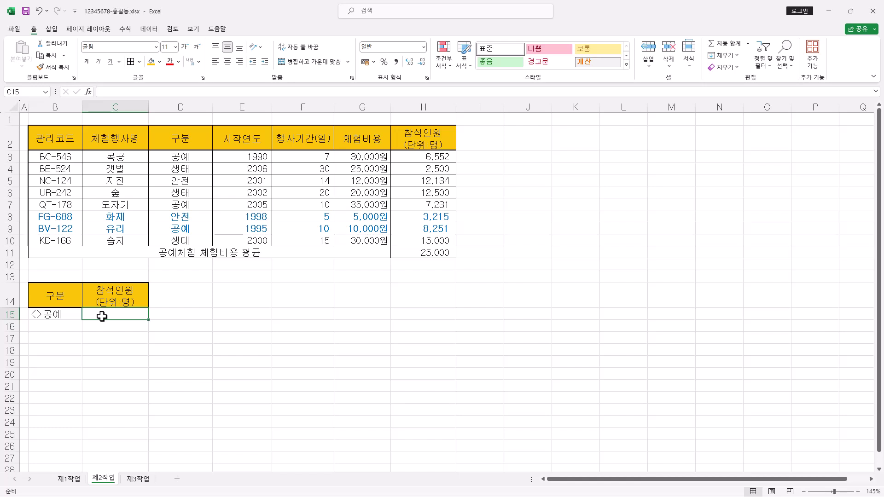
text(<=)
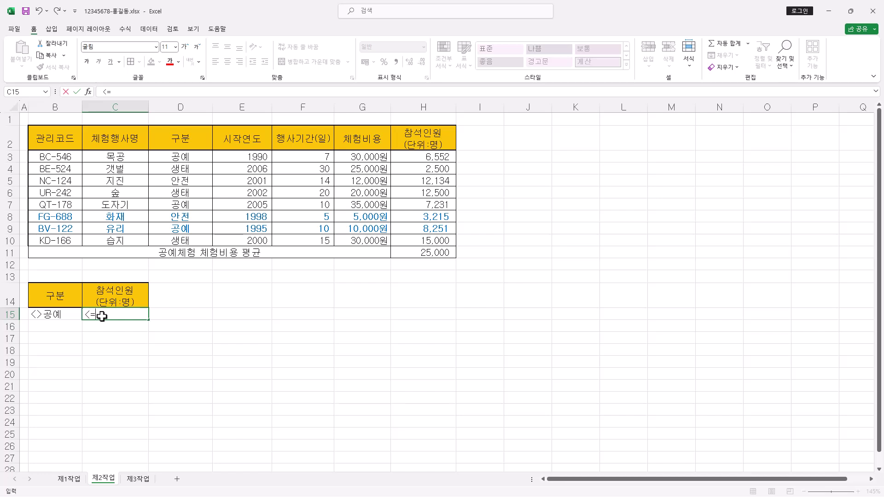
text(10000)
key(Return)
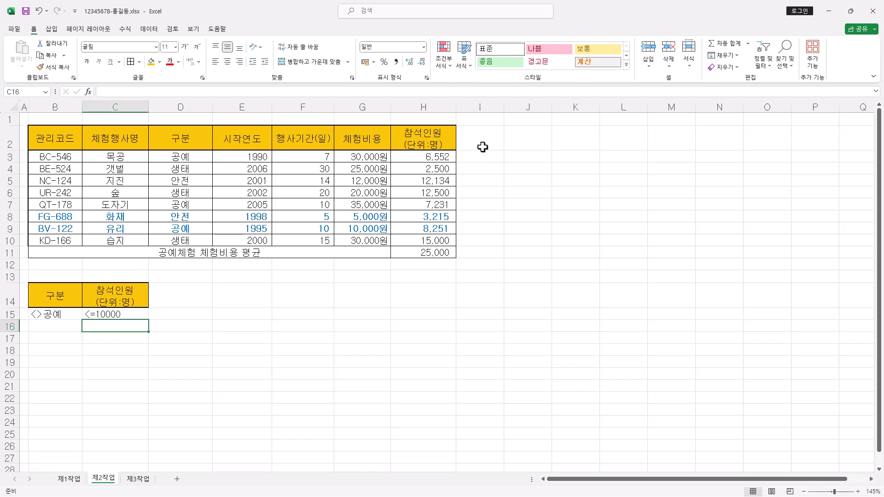
Step: Copy the 관리코드, 체험행사명, 행사기간(일), 체험비용 and 참석인원(단위:명) headers from row 2 to B18 as filter output headings
click(53, 351)
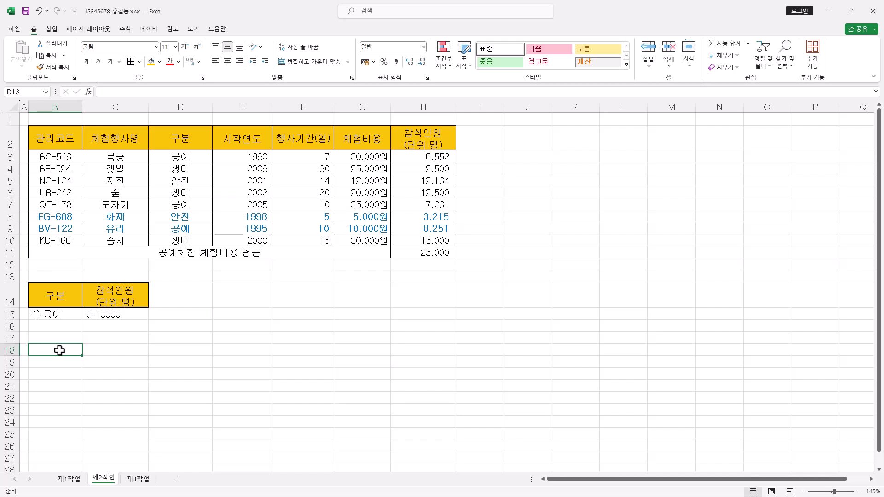
click(61, 138)
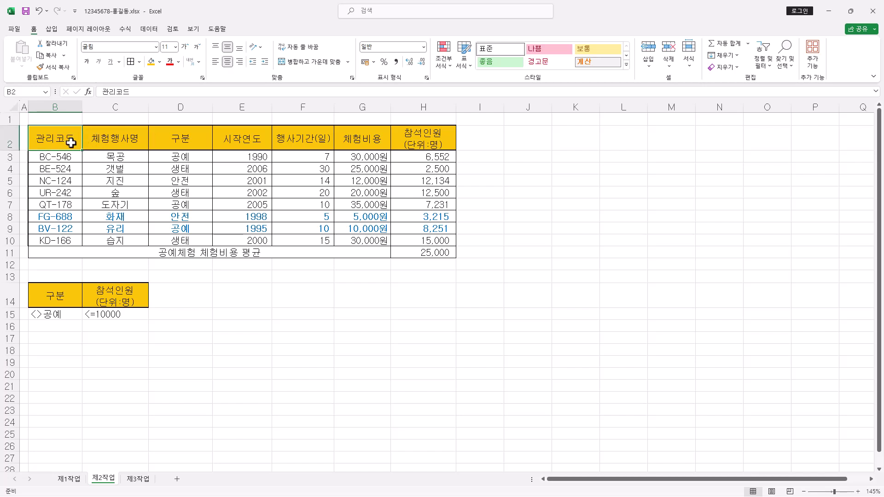
drag(67, 140, 107, 141)
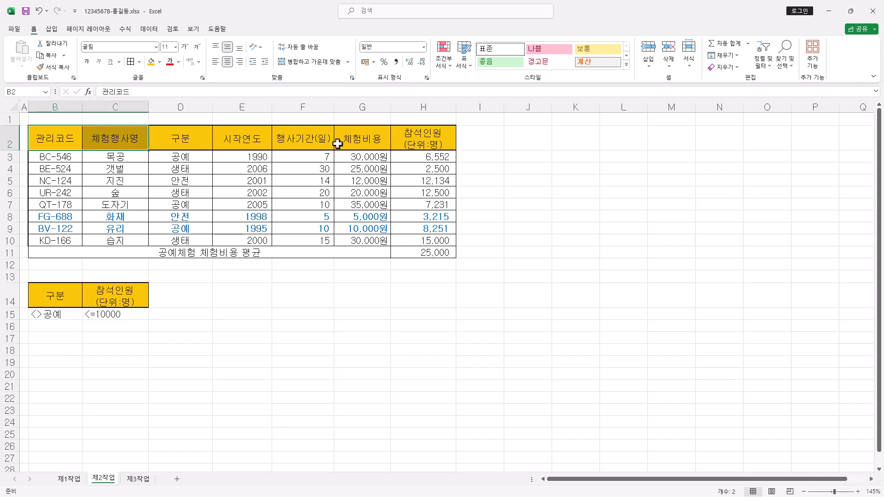
ctrl+click(308, 138)
drag(308, 138, 411, 144)
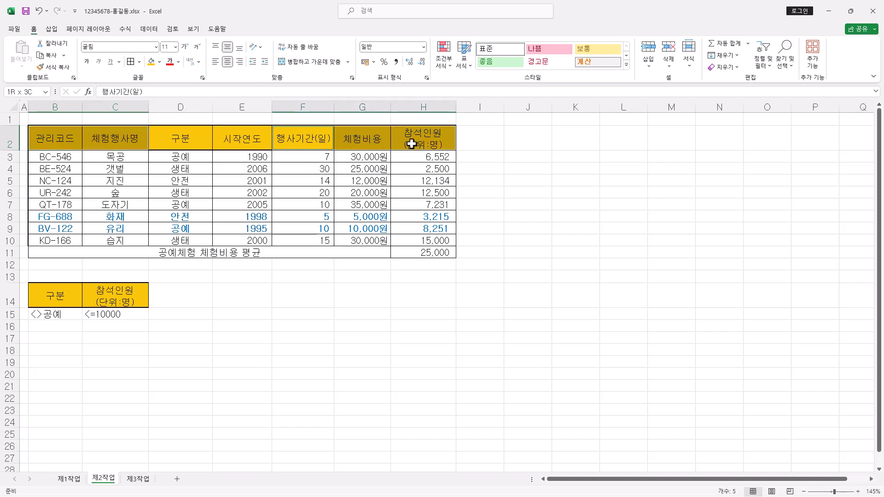
drag(411, 144, 412, 144)
key(ctrl+c)
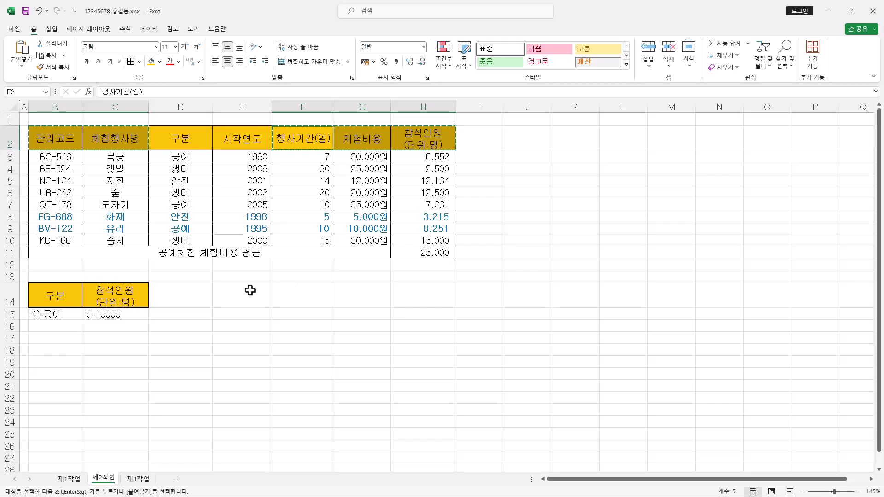
click(61, 352)
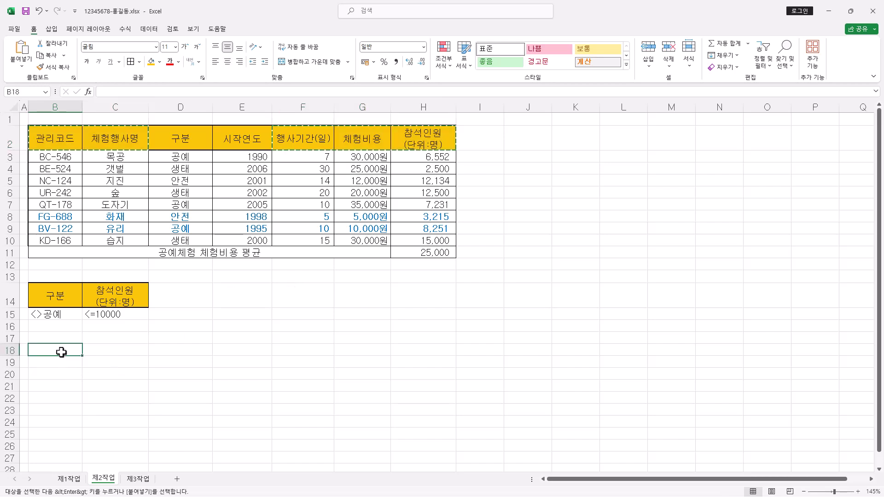
key(ctrl+v)
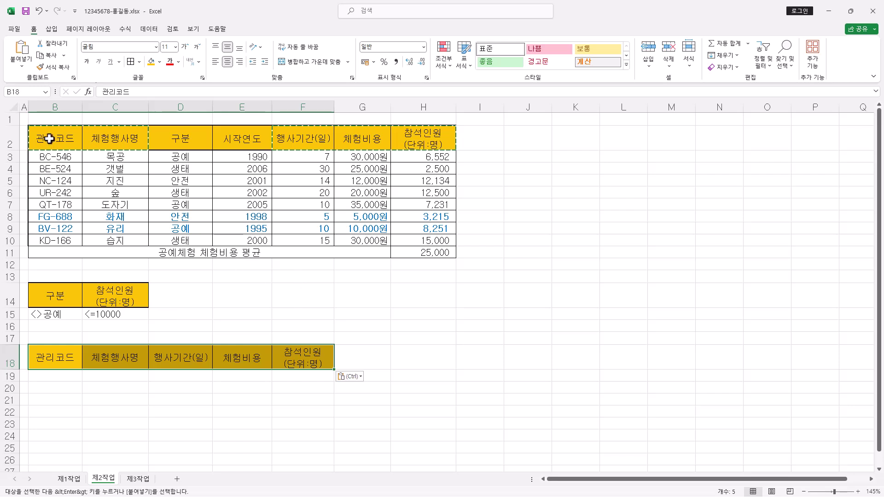
Step: Run an advanced filter on B2:H10 with criteria range B14:C15, copying the results to B18:F18
mouse_move(49, 138)
mouse_down()
mouse_move(442, 143)
mouse_move(435, 240)
mouse_up()
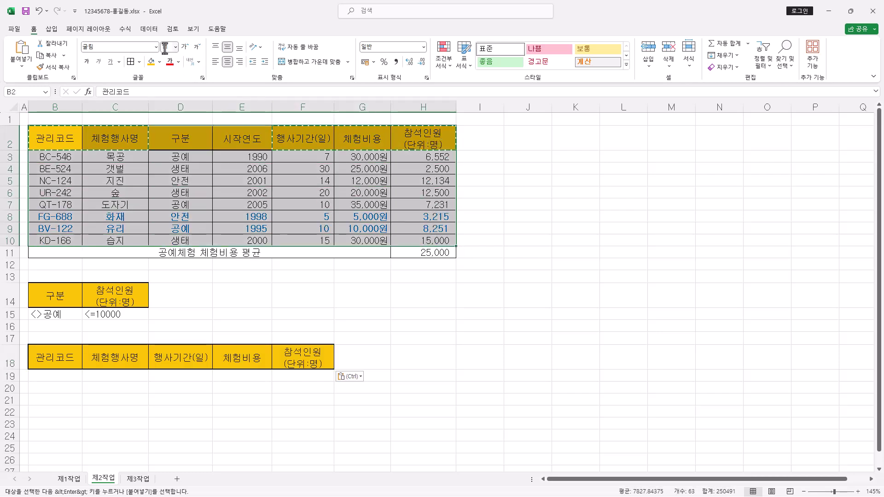
click(150, 30)
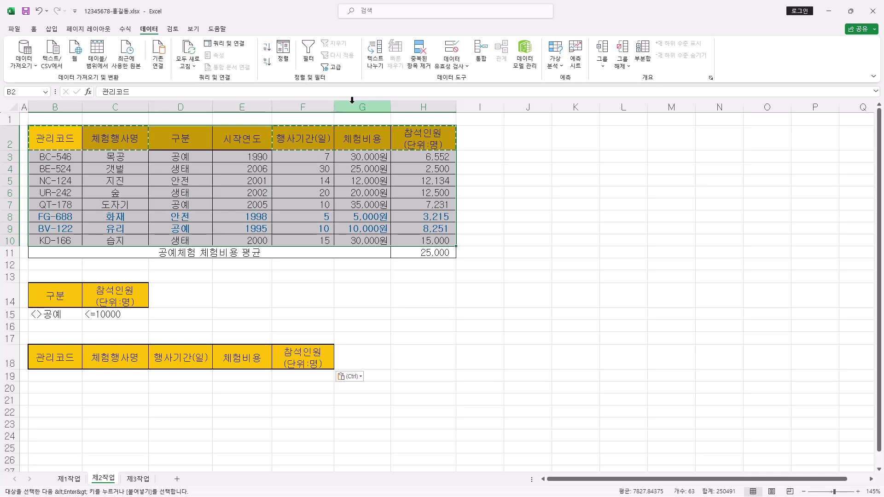
click(334, 68)
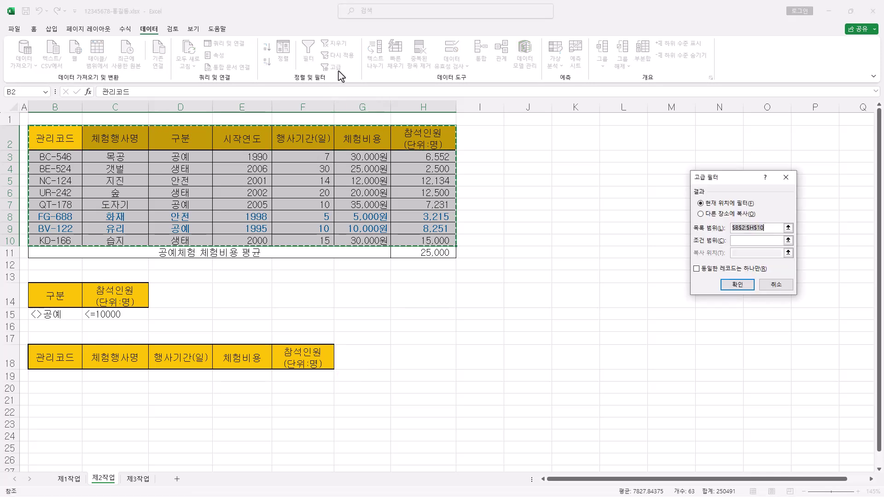
drag(749, 179, 536, 132)
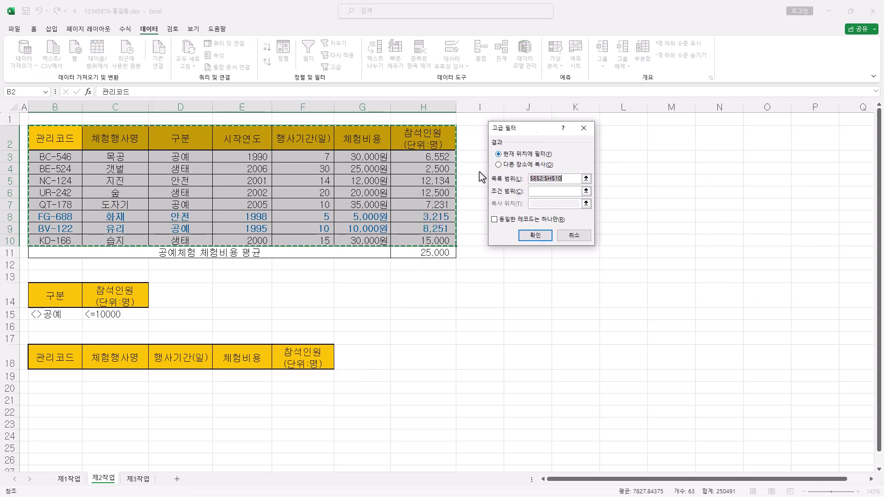
click(506, 168)
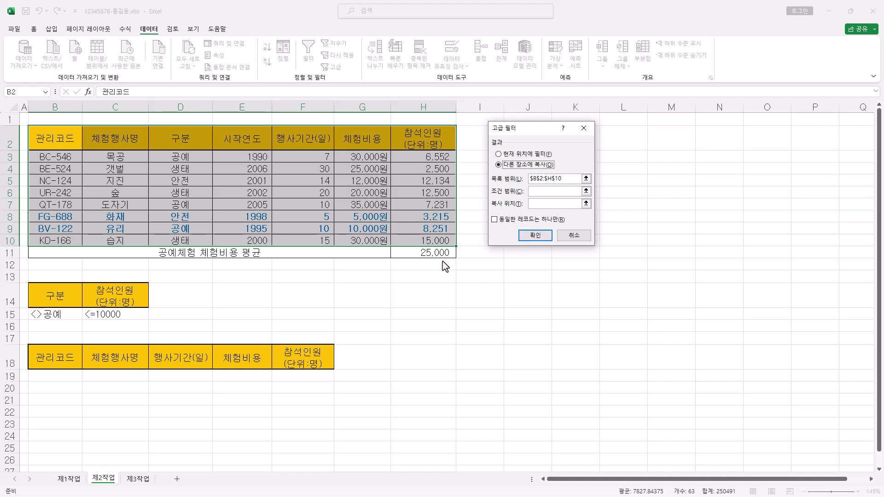
click(537, 191)
drag(58, 294, 120, 314)
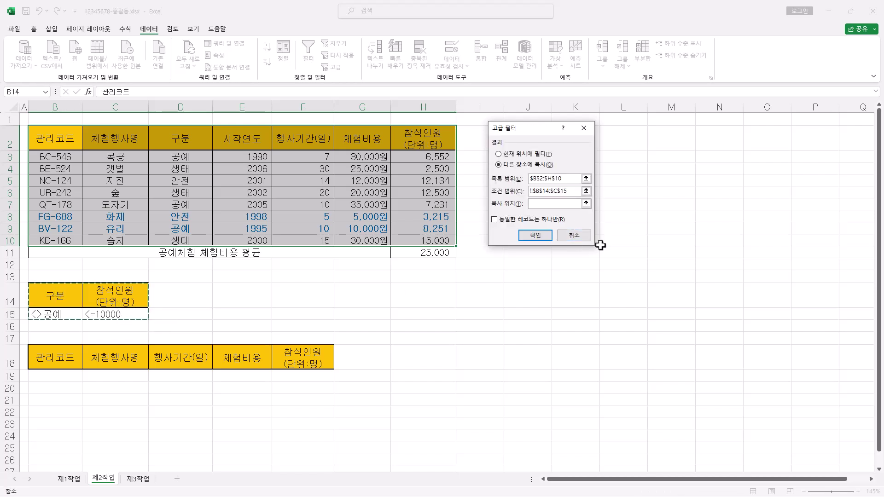
click(543, 205)
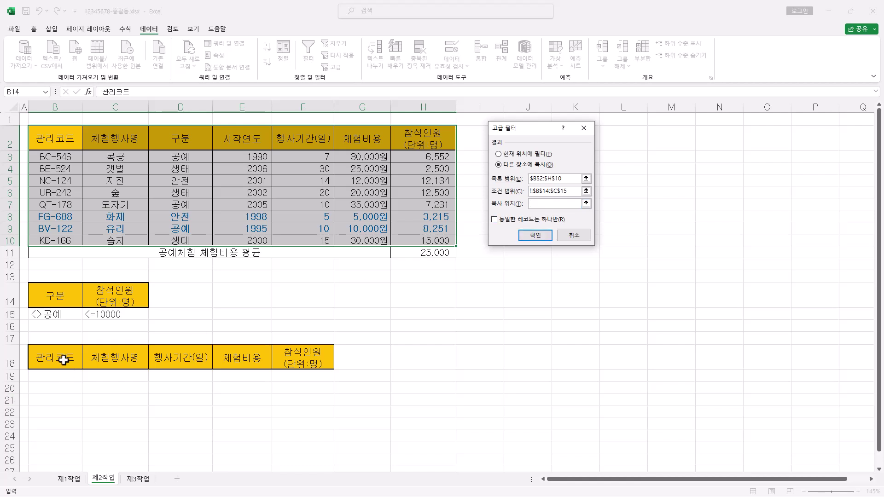
drag(64, 360, 305, 359)
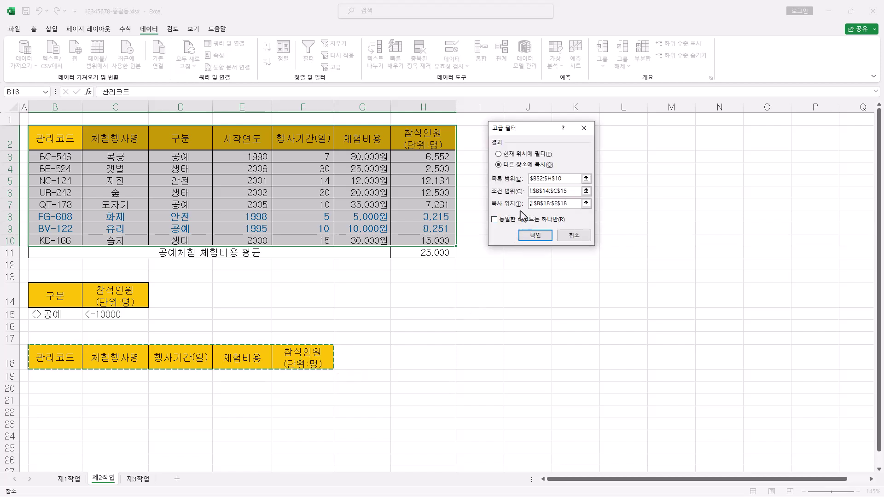
click(539, 237)
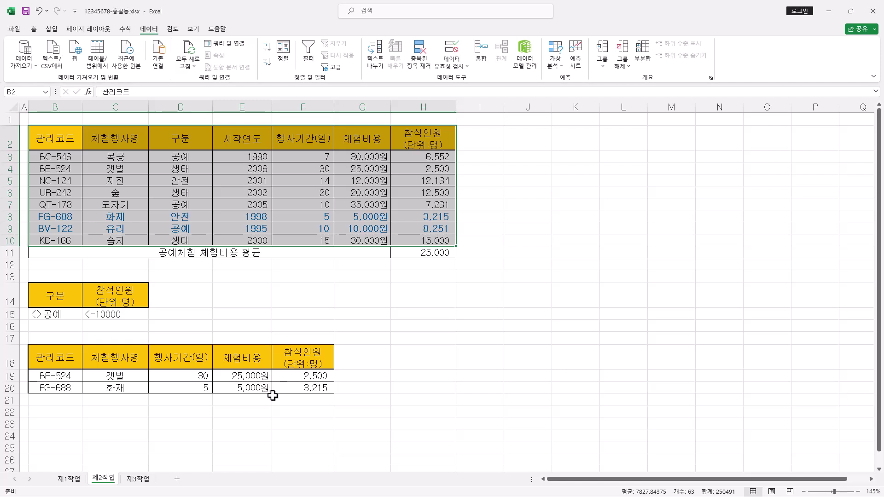
Step: Undo the borders applied to the average row B11:H11
key(ctrl+z)
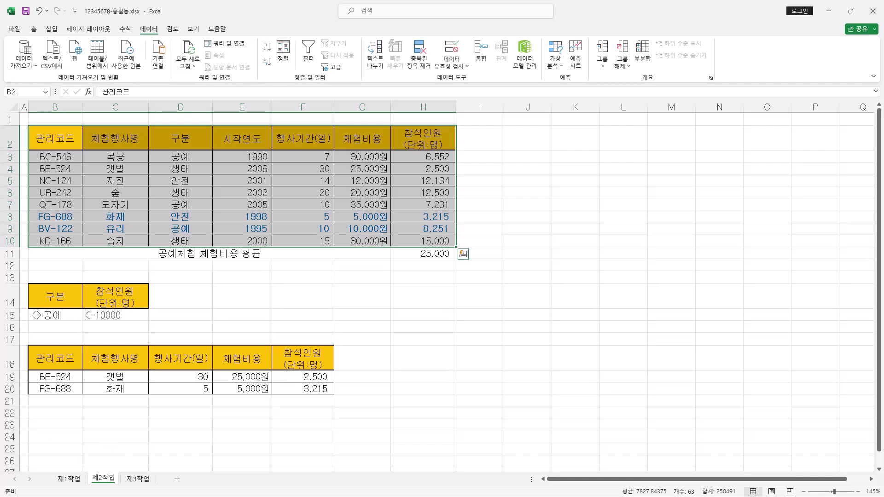
Step: Copy the table B4:H12 from the 제1작업 sheet to B2 of 제3작업, keeping the source column widths
click(71, 479)
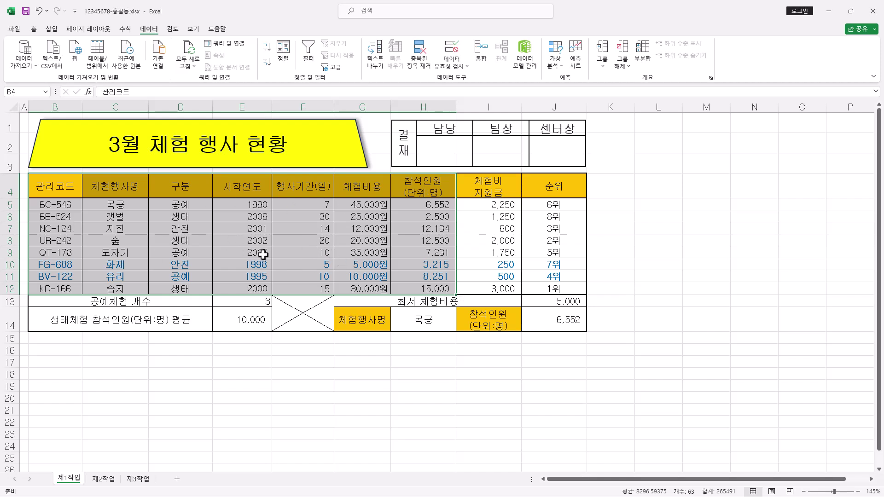
key(ctrl+c)
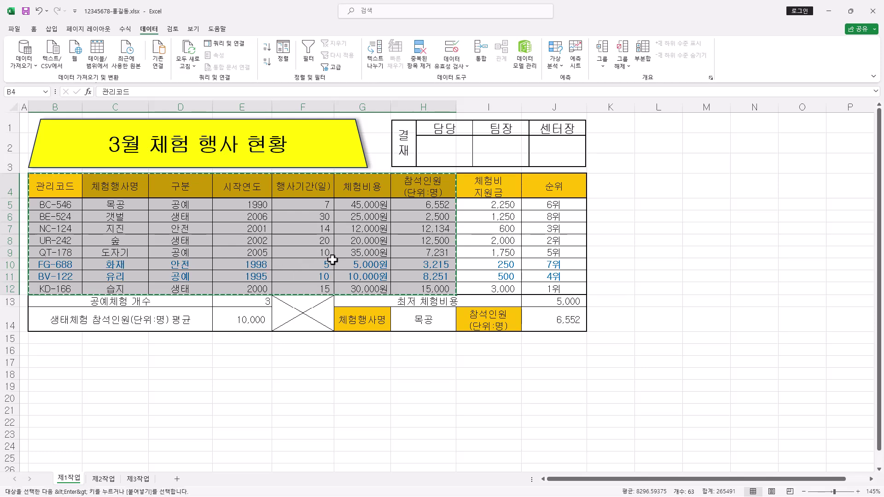
click(143, 480)
click(35, 114)
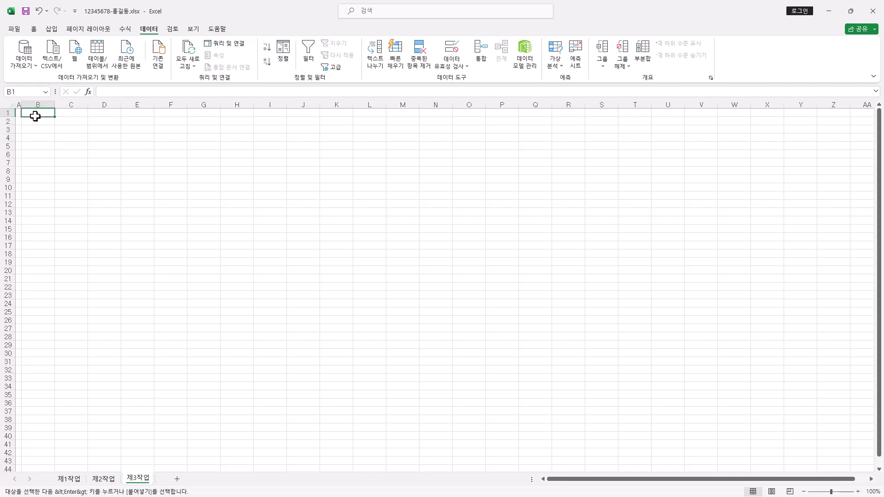
click(37, 119)
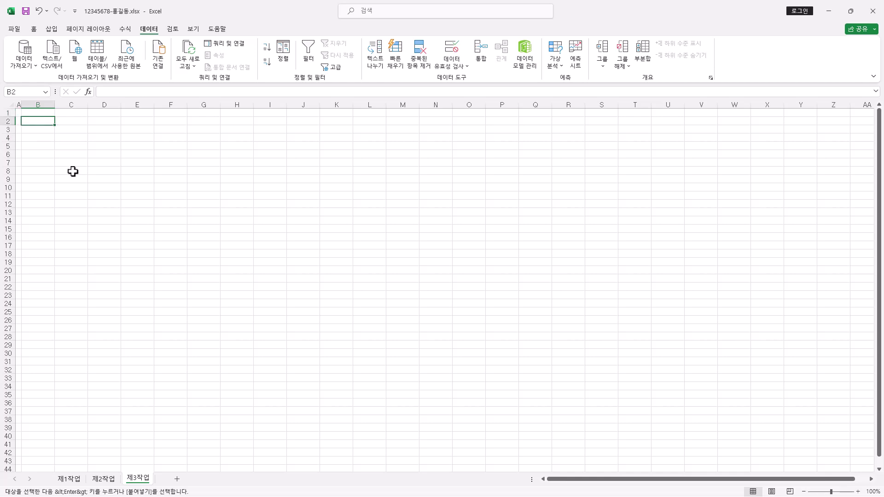
click(29, 30)
click(21, 62)
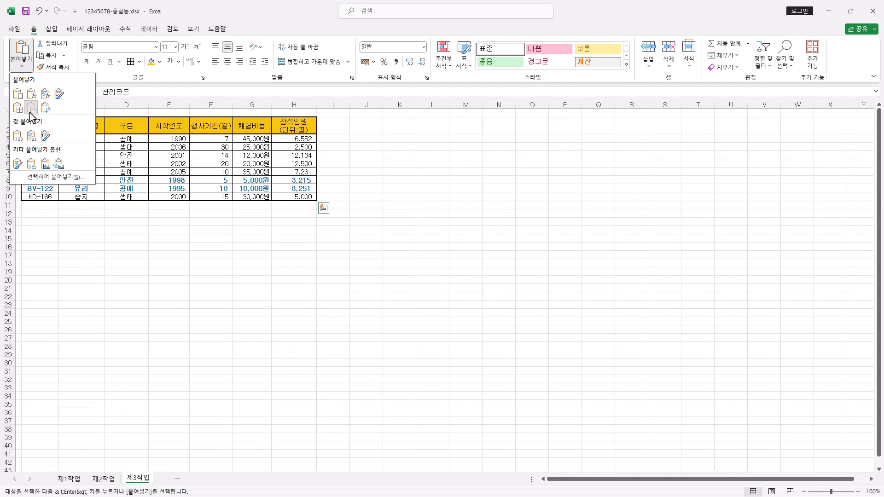
click(30, 108)
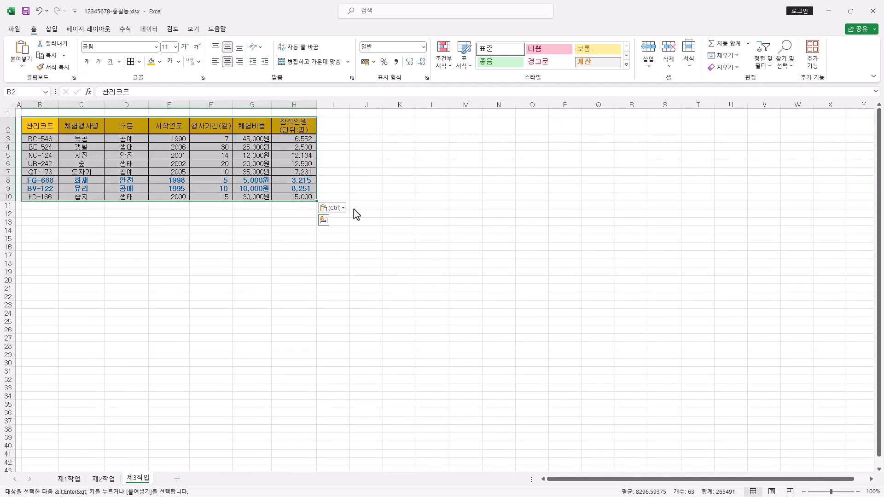
click(322, 221)
scroll(246, 261, up, 1)
scroll(249, 265, up, 2)
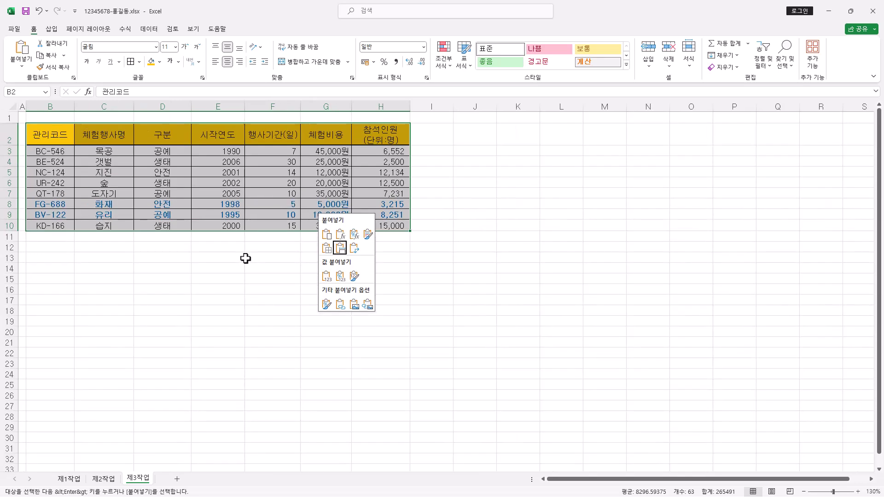
key(ctrl+q)
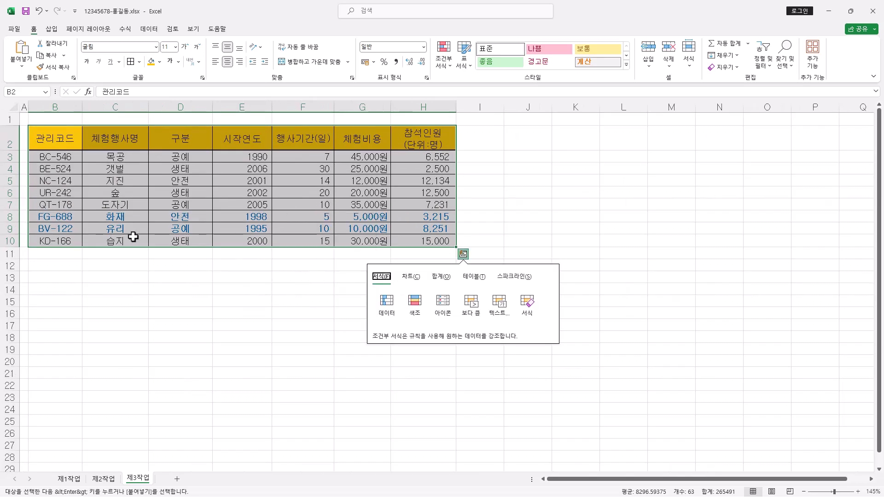
click(207, 265)
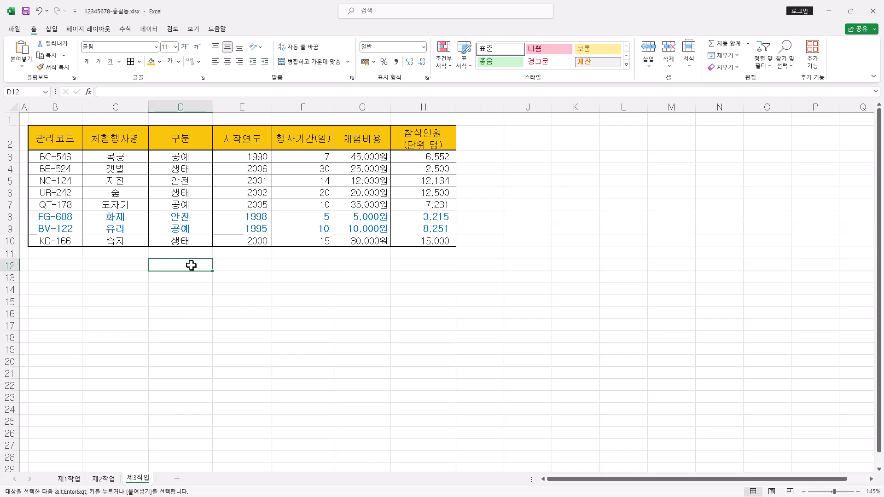
Step: Sort the table on 제3작업 in descending order by the 구분 column
click(189, 135)
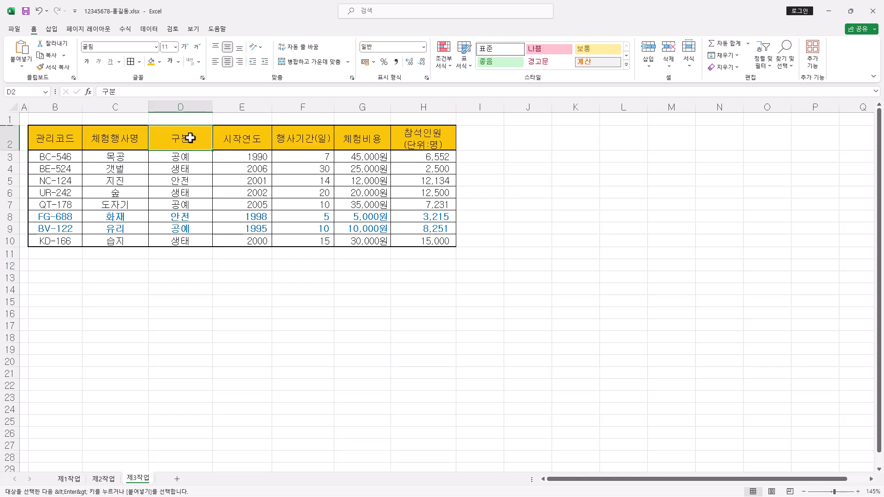
click(149, 30)
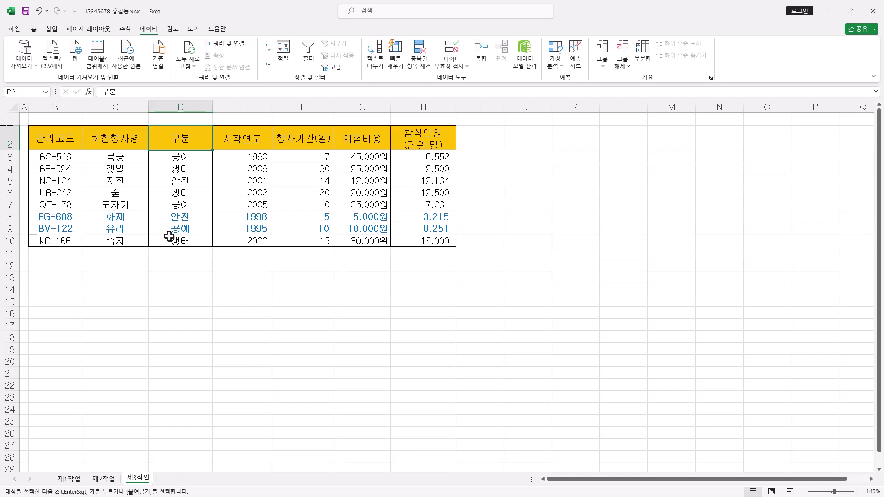
click(266, 65)
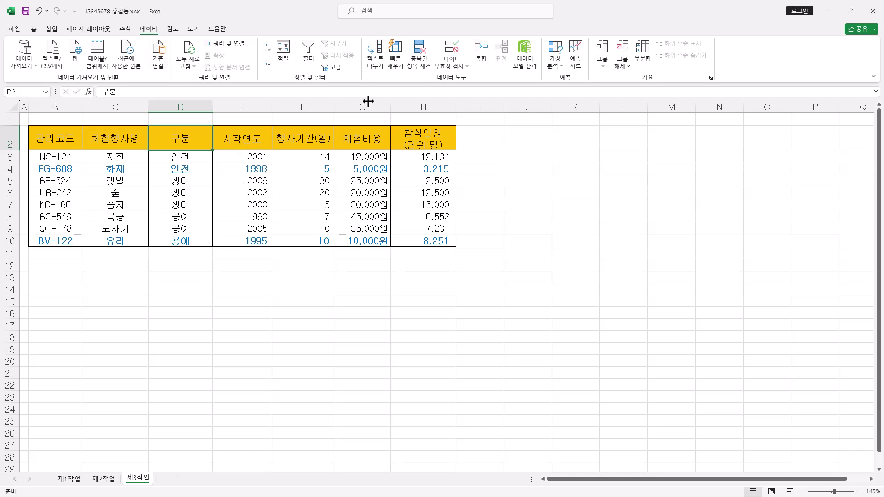
Step: Add a subtotal to the 제3작업 table, grouped by 구분, with the 개수 function on 체험행사명 only
click(644, 59)
drag(405, 86, 539, 101)
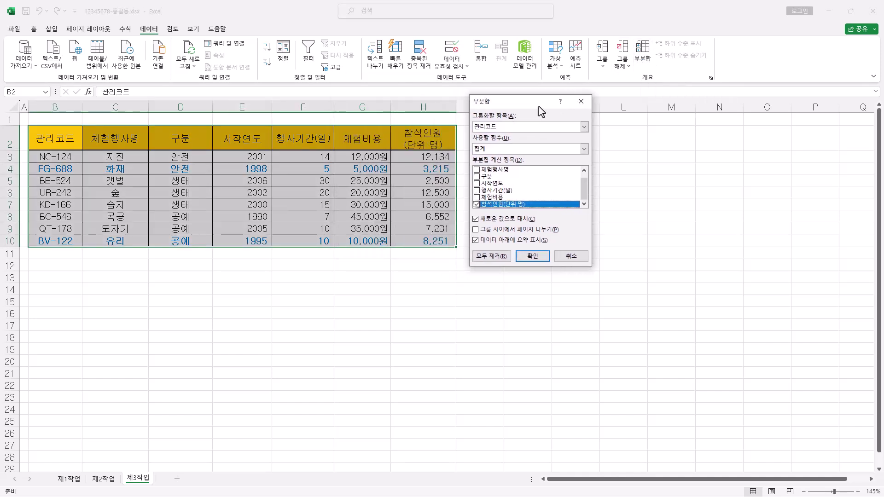
click(493, 127)
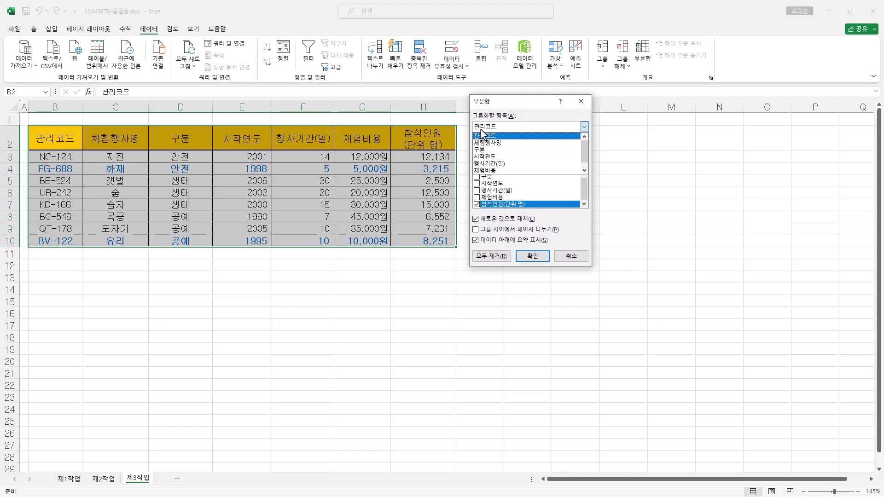
click(519, 151)
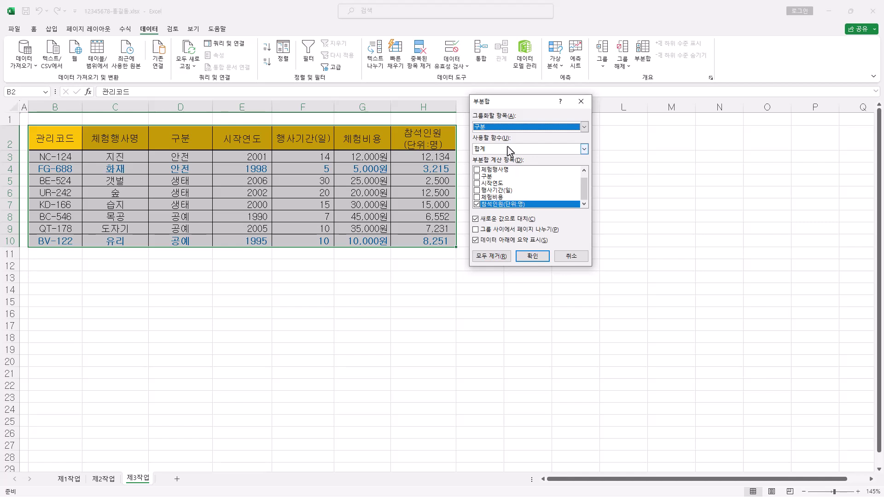
click(510, 150)
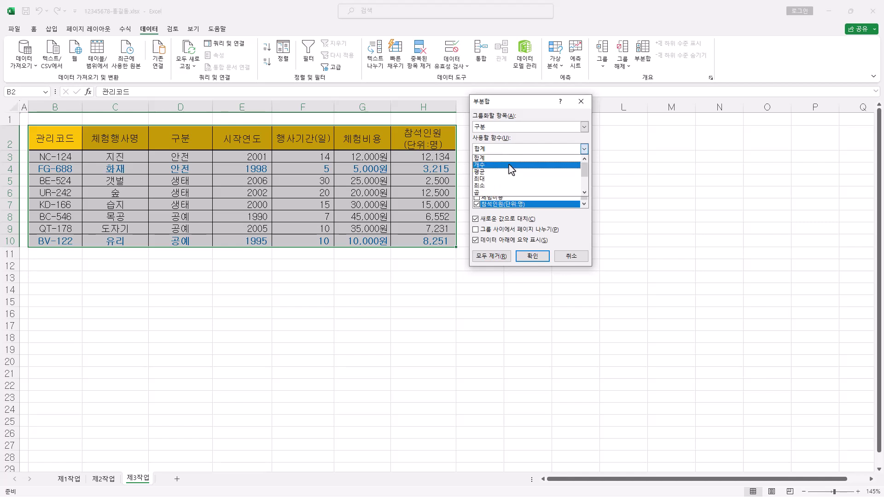
click(511, 167)
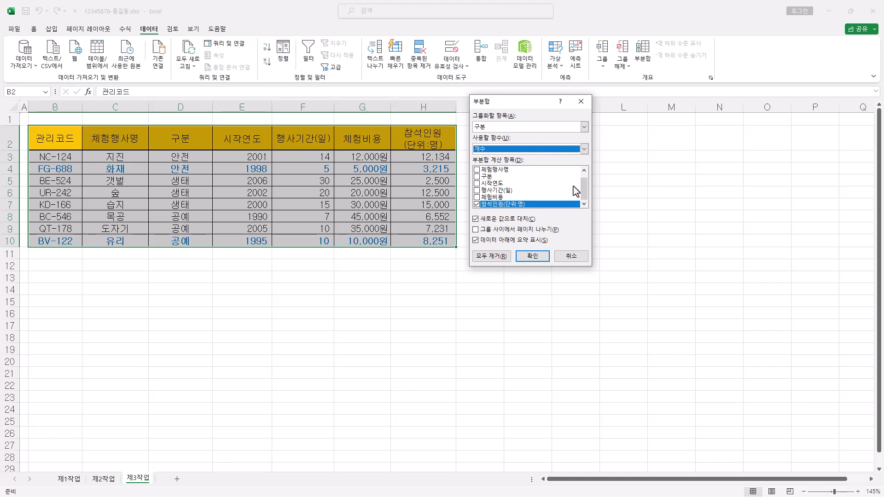
click(477, 205)
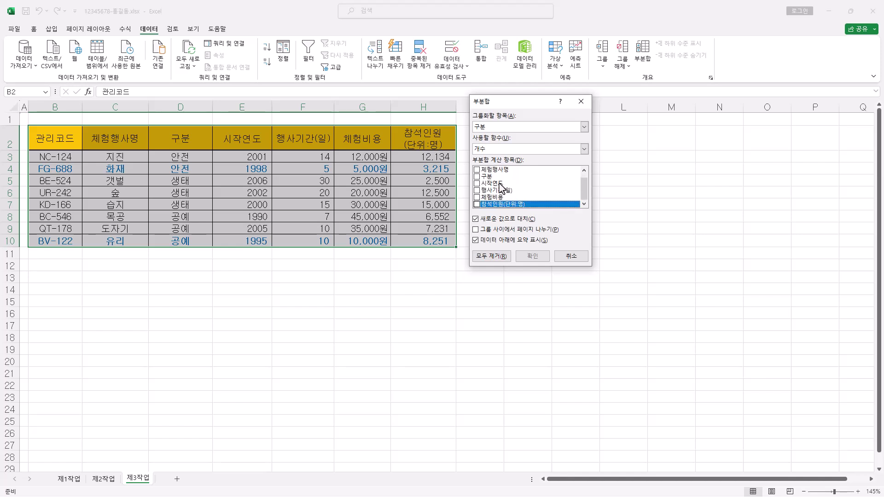
scroll(481, 184, up, 1)
click(478, 177)
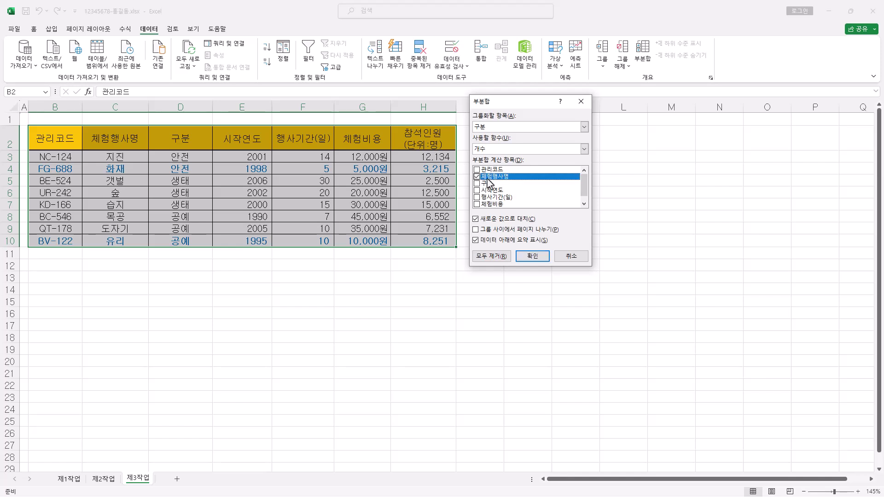
scroll(518, 188, down, 1)
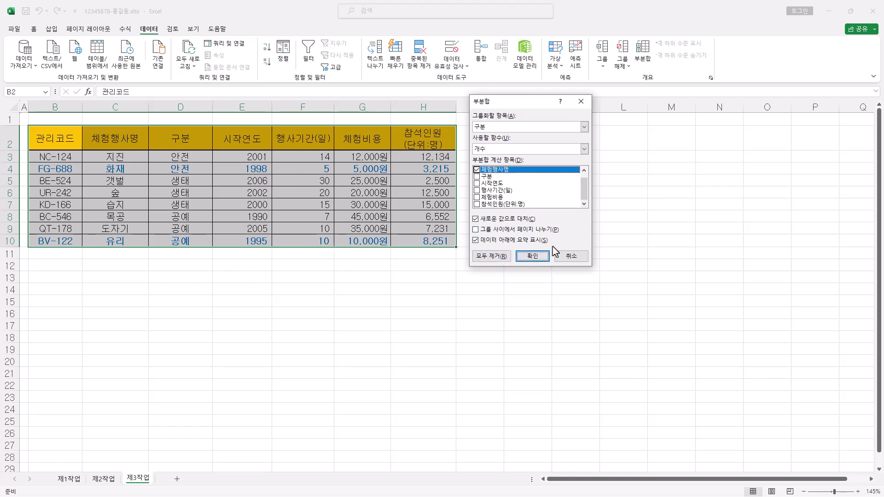
click(532, 256)
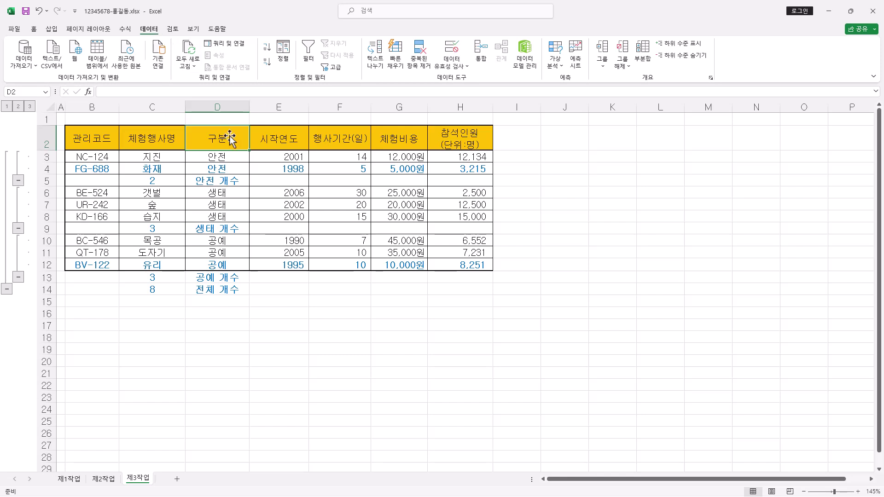
Step: Add a second subtotal by 구분 with the 평균 function on 참석인원(단위:명) only, keeping the existing subtotals
click(643, 53)
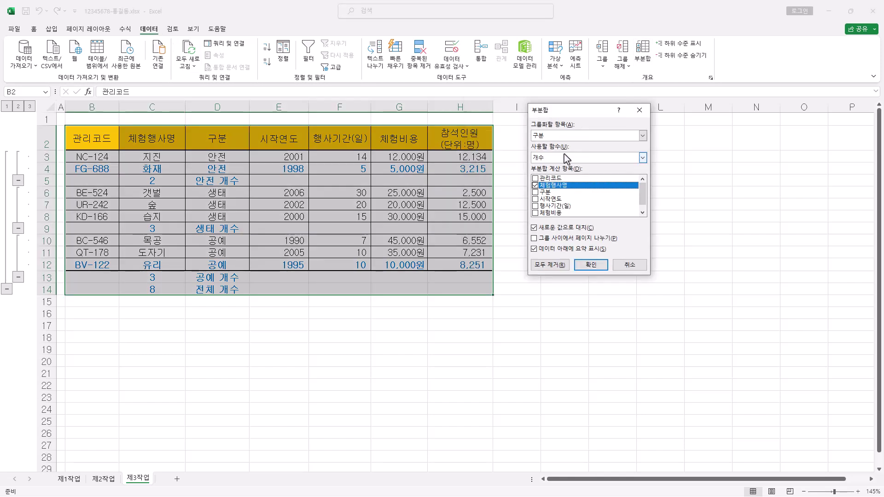
click(565, 157)
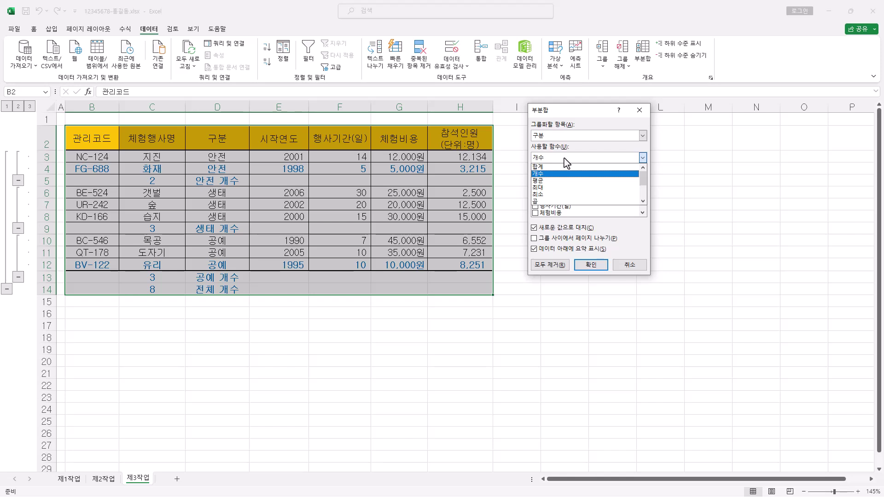
click(560, 182)
click(535, 185)
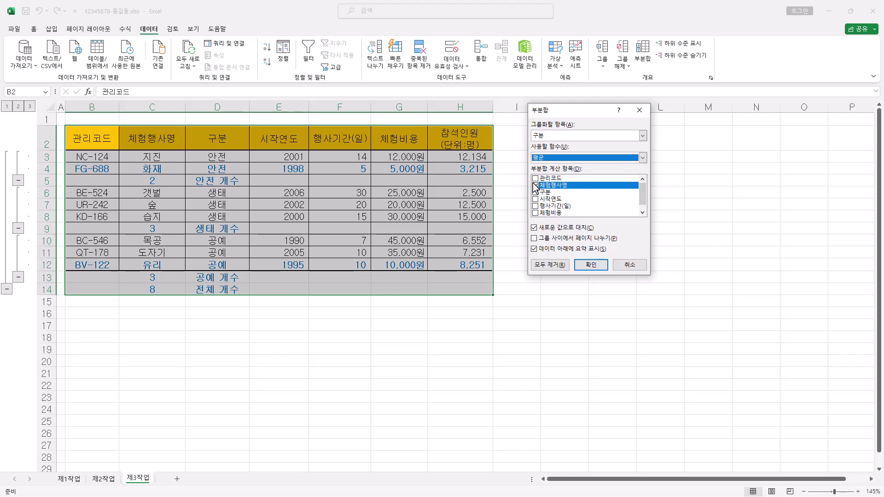
click(535, 186)
scroll(537, 197, down, 1)
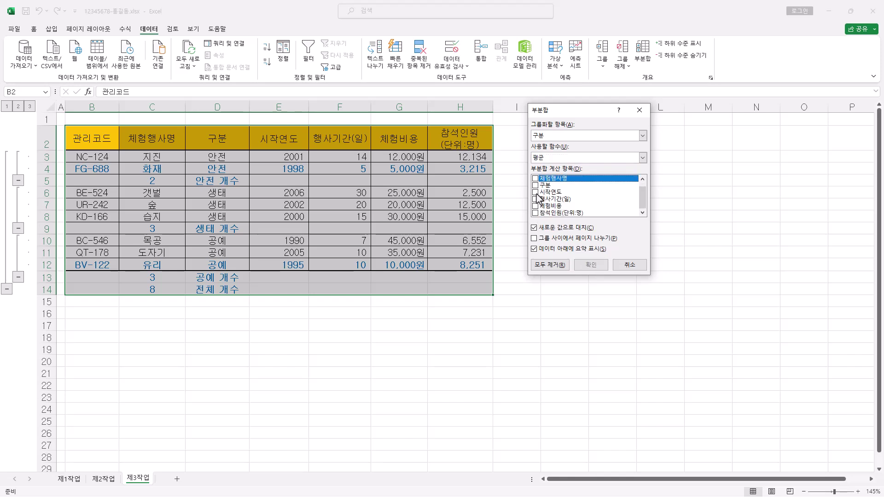
click(535, 213)
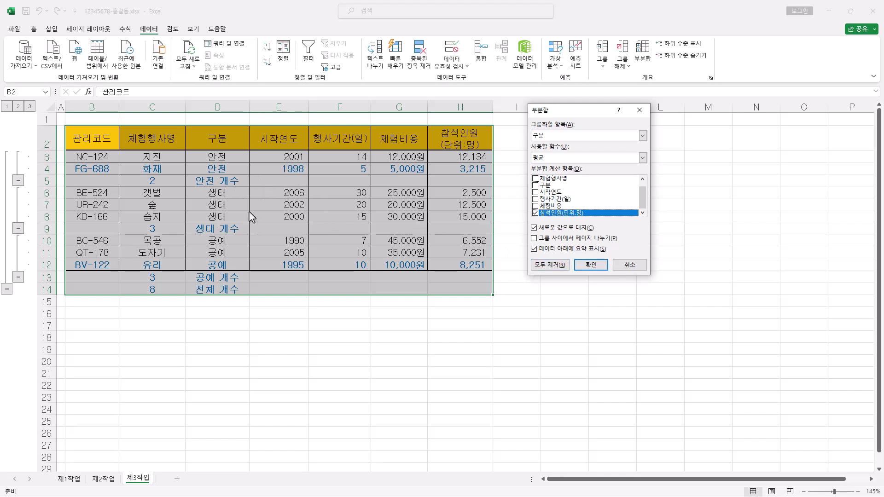
click(540, 228)
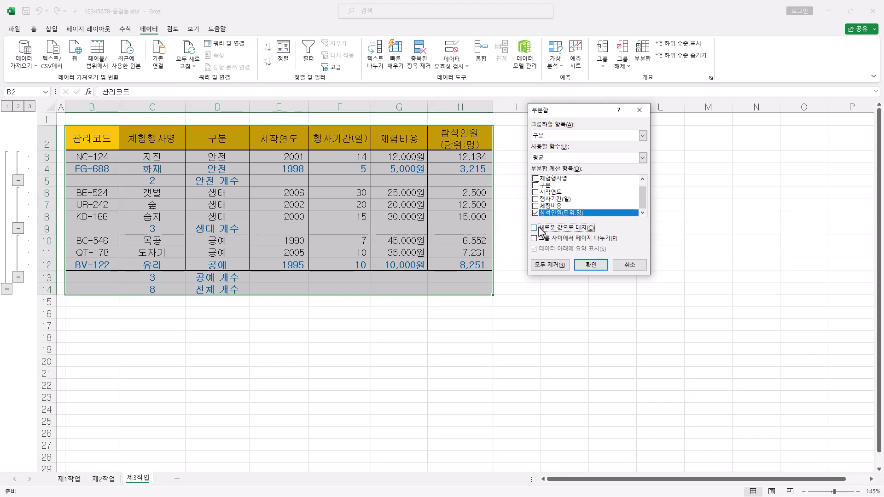
click(598, 267)
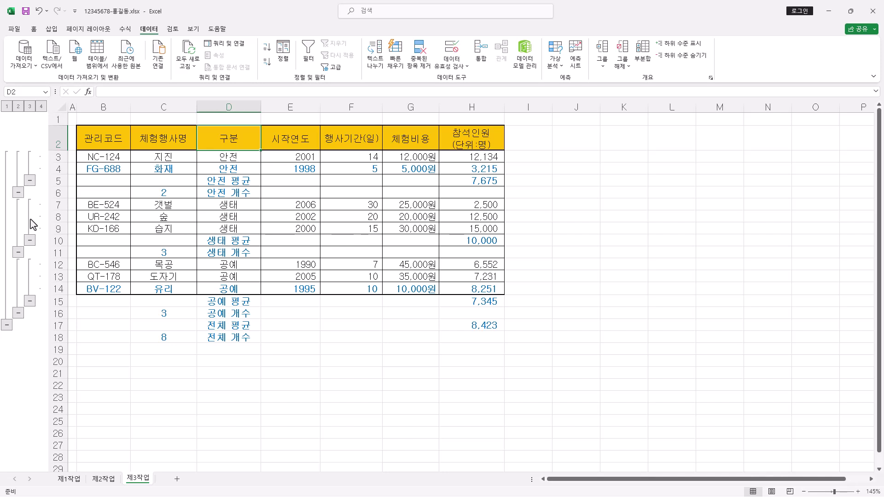
Step: Clear the outline from the subtotaled table on 제3작업 and slightly widen column D
click(629, 69)
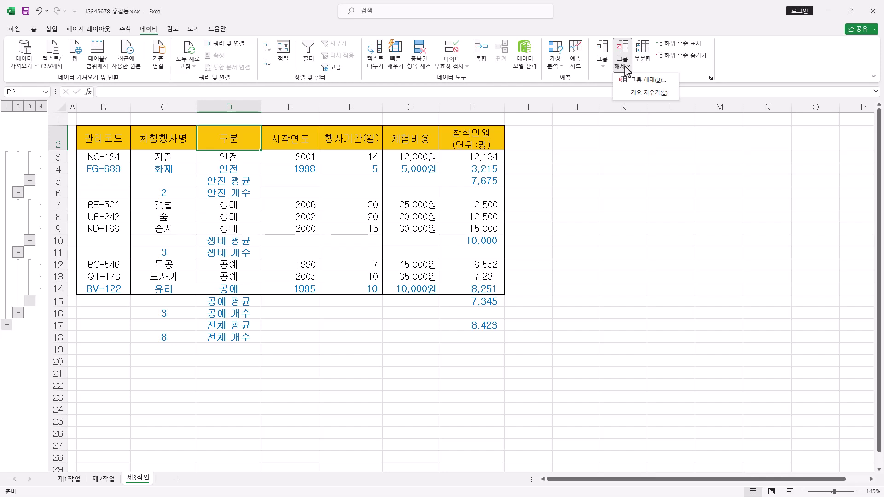
click(649, 93)
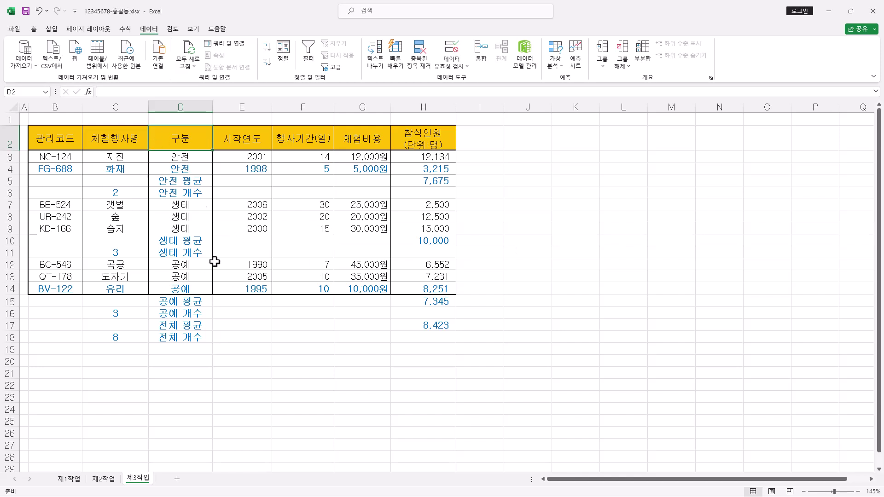
drag(212, 107, 216, 107)
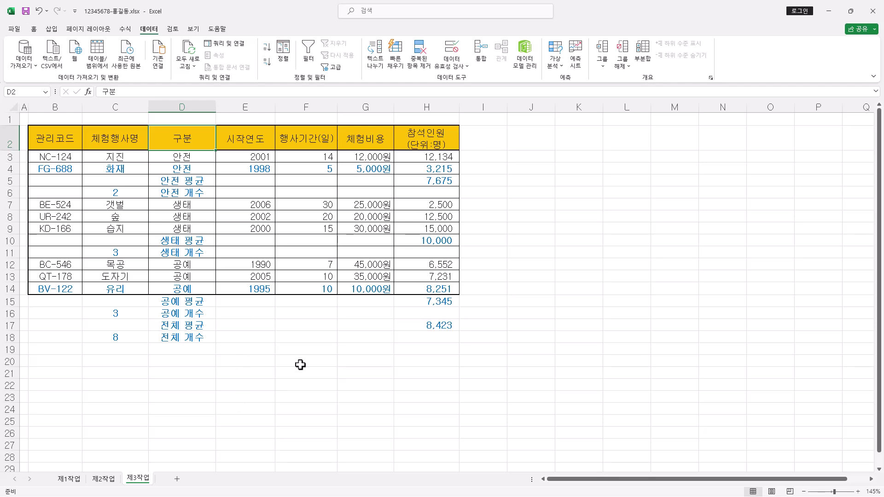
Step: On 제1작업, select the 체험행사명, 체험비용 and 참석인원 headers with their data in rows 5, 7 and 9 to 11
click(75, 480)
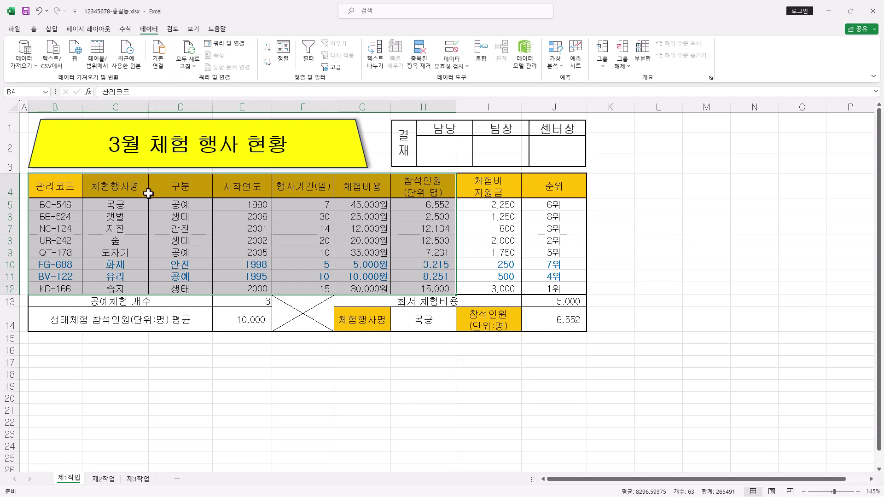
click(123, 196)
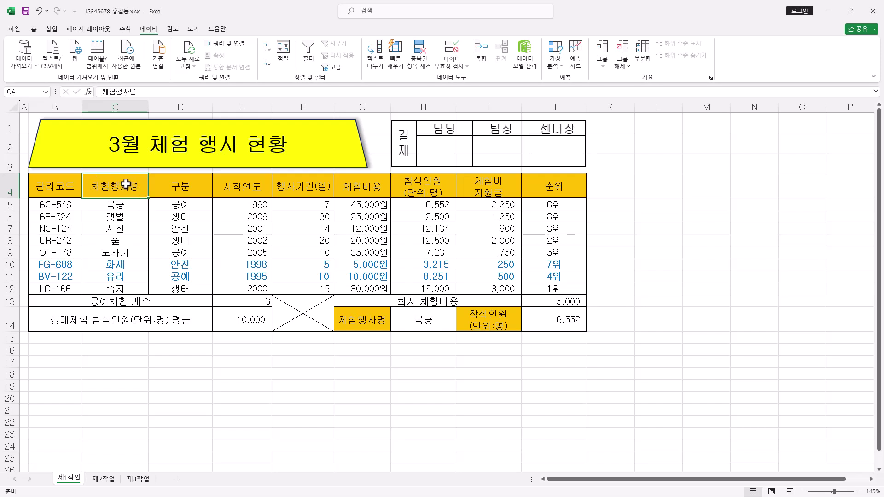
drag(125, 195, 124, 207)
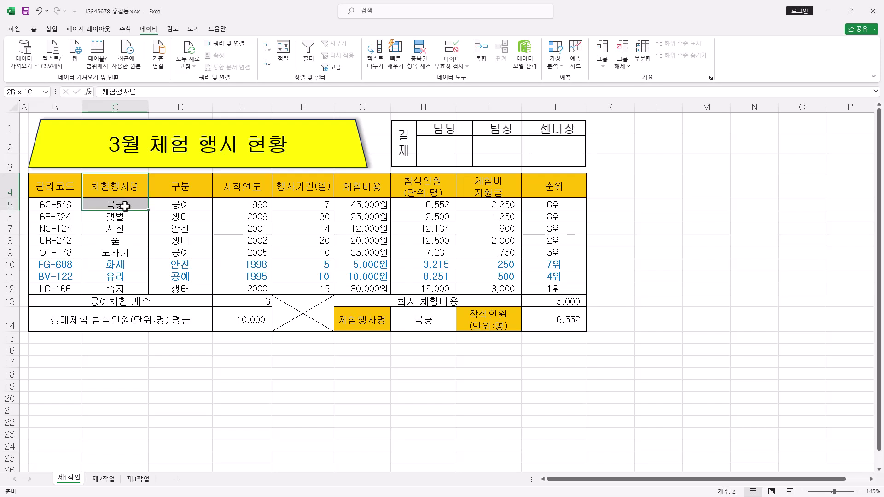
drag(125, 207, 124, 206)
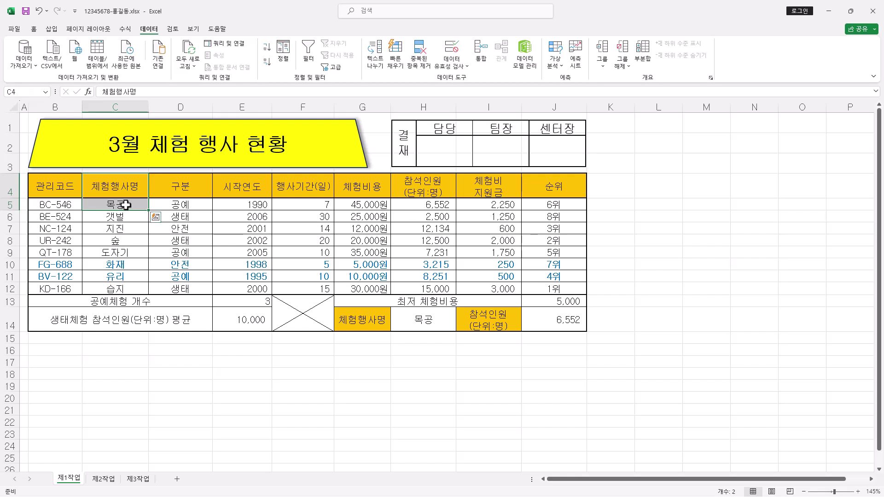
ctrl+click(125, 228)
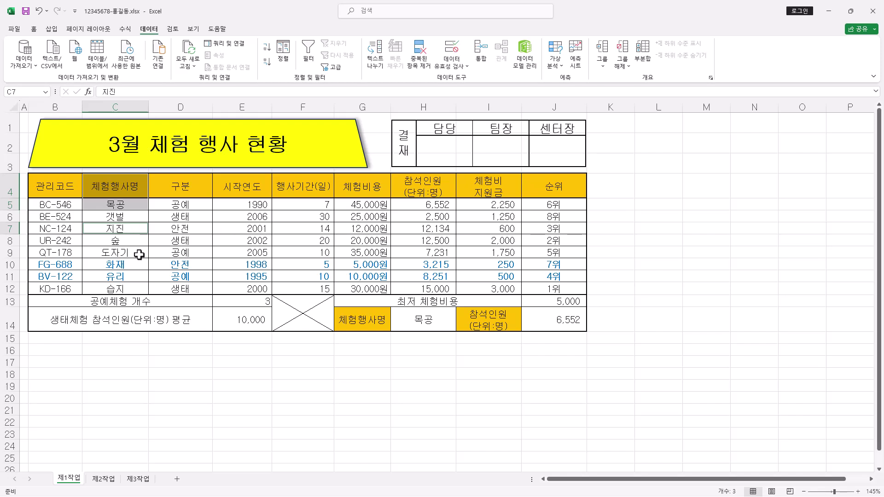
drag(133, 252, 137, 276)
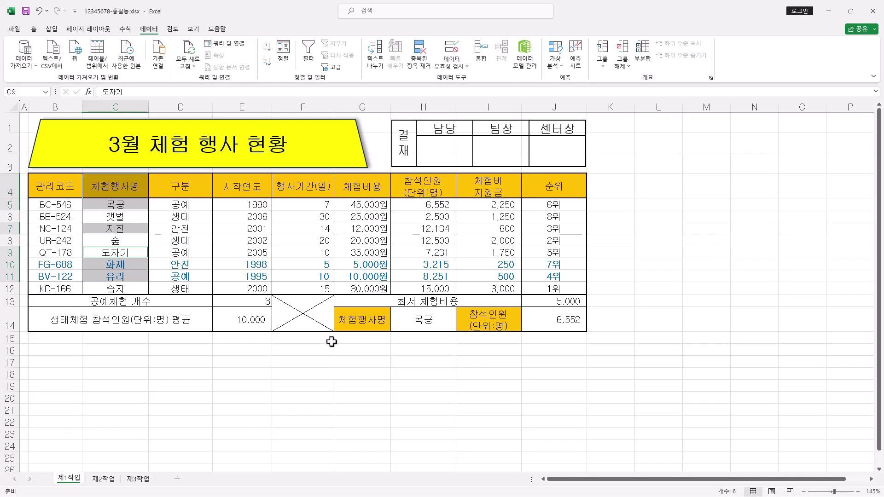
ctrl+click(369, 186)
drag(370, 186, 441, 203)
drag(357, 229, 435, 227)
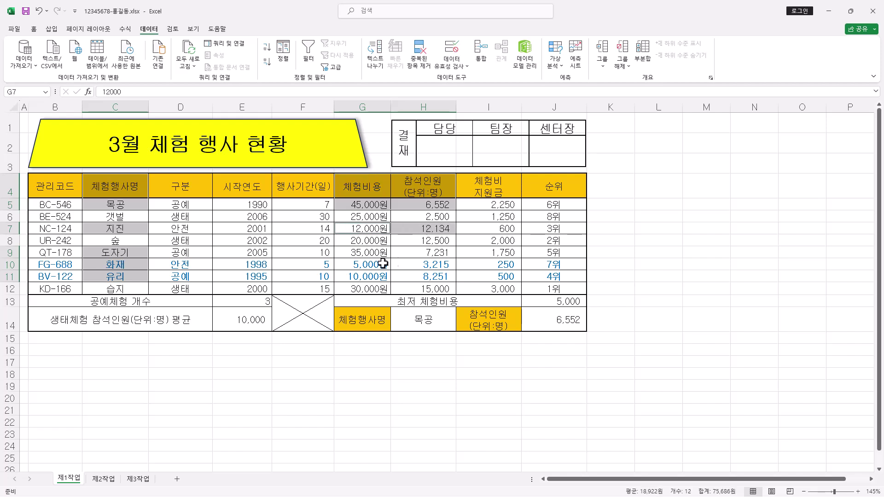
drag(361, 252, 417, 272)
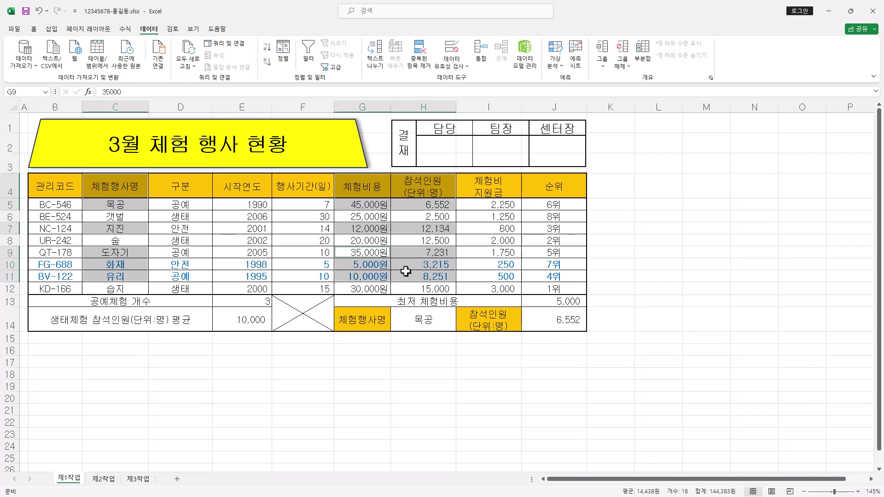
Step: Insert a custom combo chart with 체험비용 as clustered columns and 참석인원(단위:명) as a line with markers on the secondary axis
click(58, 31)
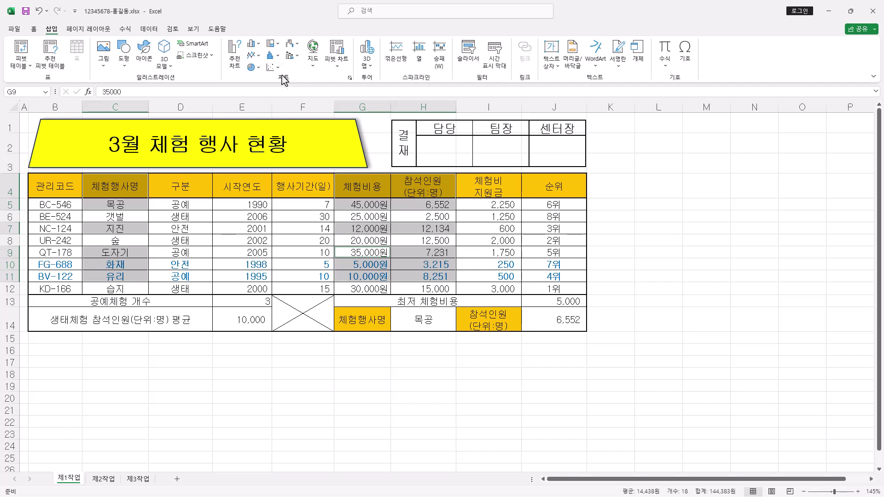
click(298, 58)
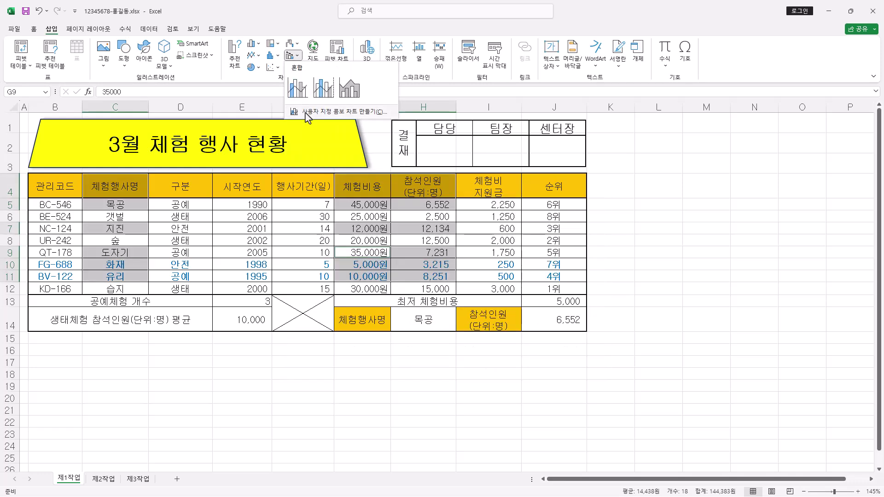
click(317, 115)
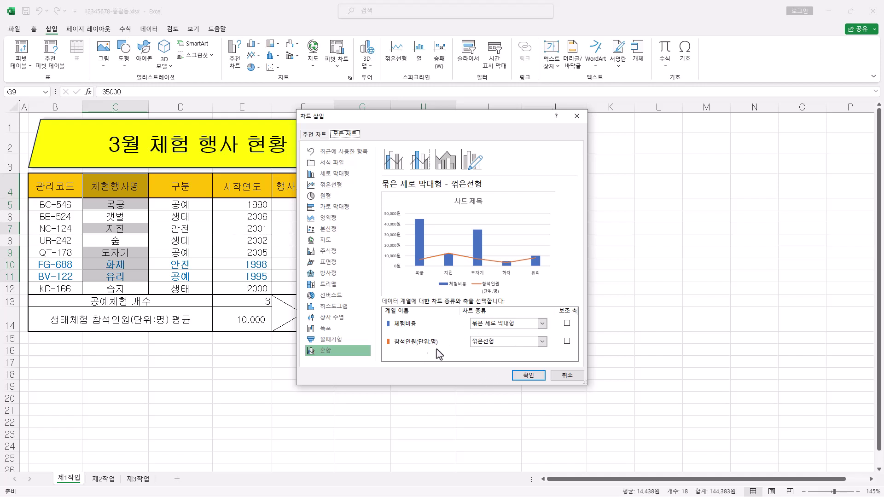
click(509, 342)
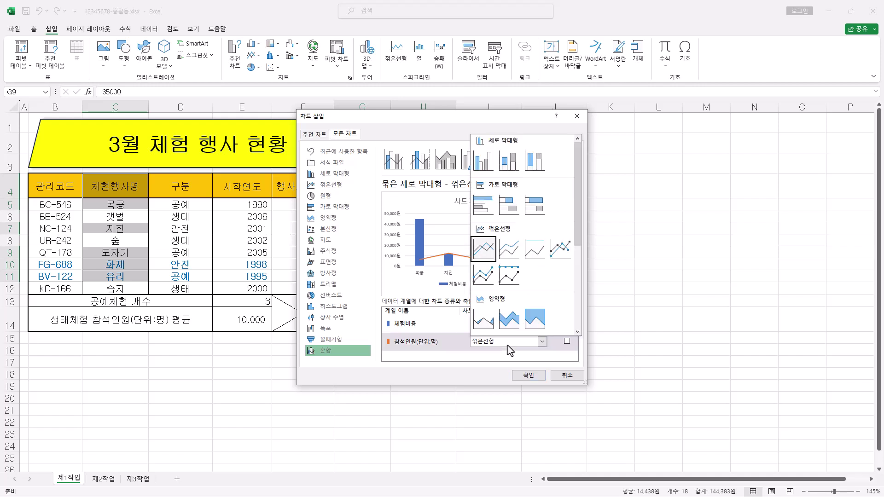
click(568, 258)
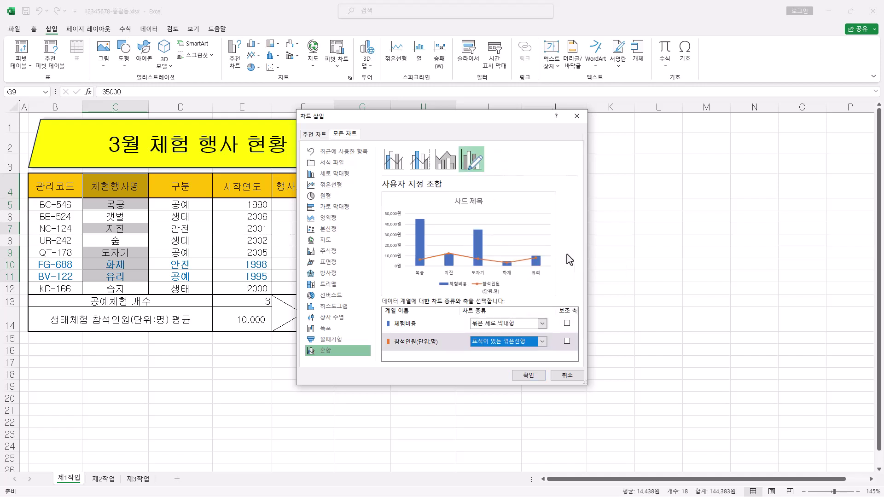
click(567, 342)
click(567, 342)
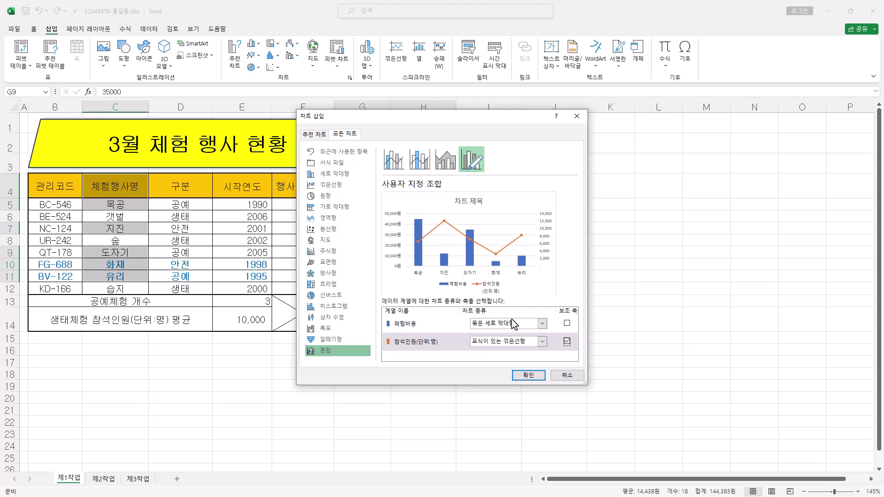
click(528, 376)
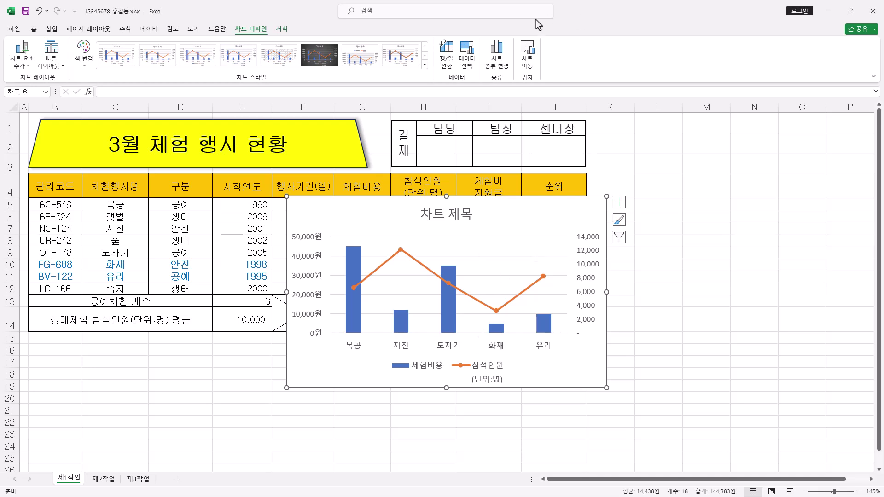
Step: Move the combo chart to a new chart sheet named 제4작업 and place that sheet after 제3작업
click(529, 61)
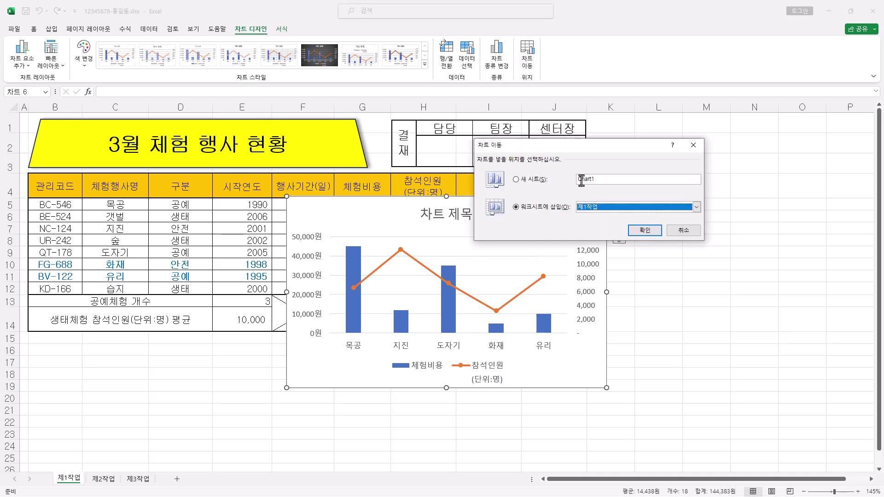
click(541, 184)
text(제4작업)
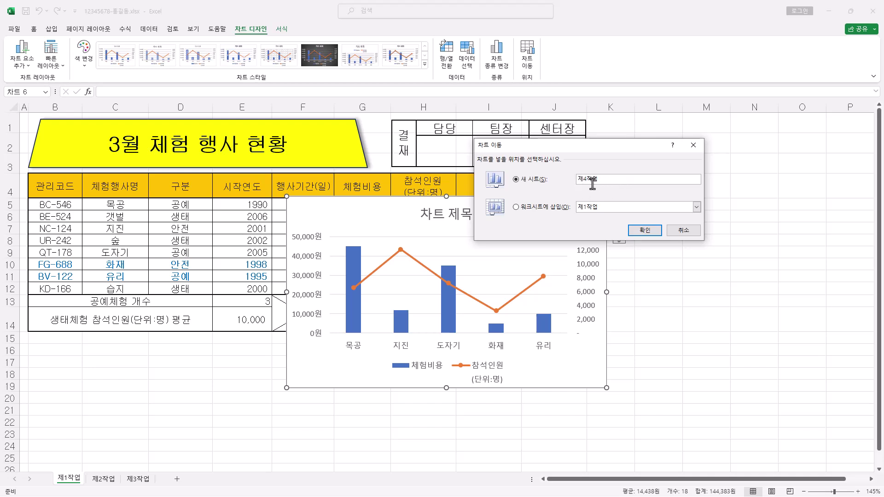
click(643, 230)
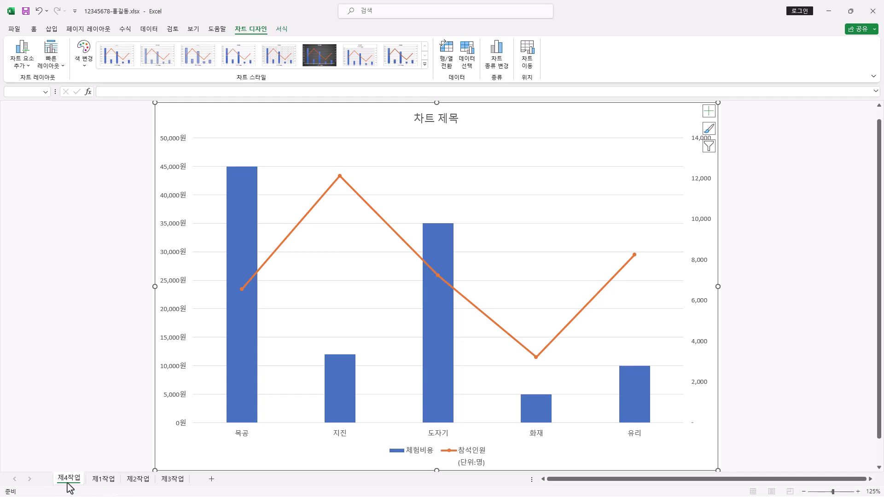
drag(73, 483, 193, 483)
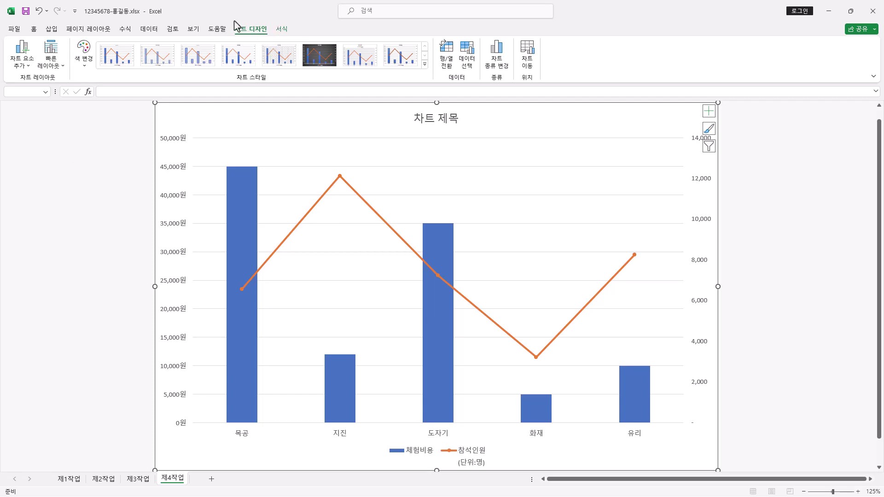
Step: Apply the third quick layout and the first chart style to the combo chart on 제4작업
click(61, 71)
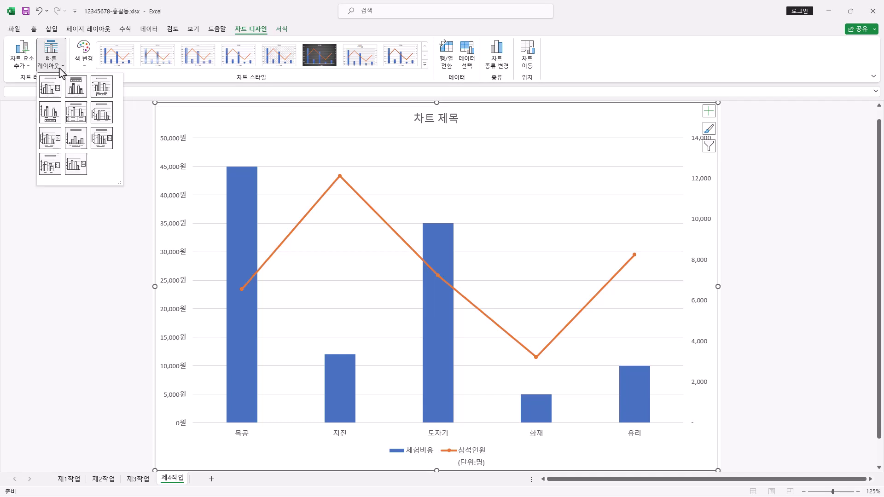
click(101, 87)
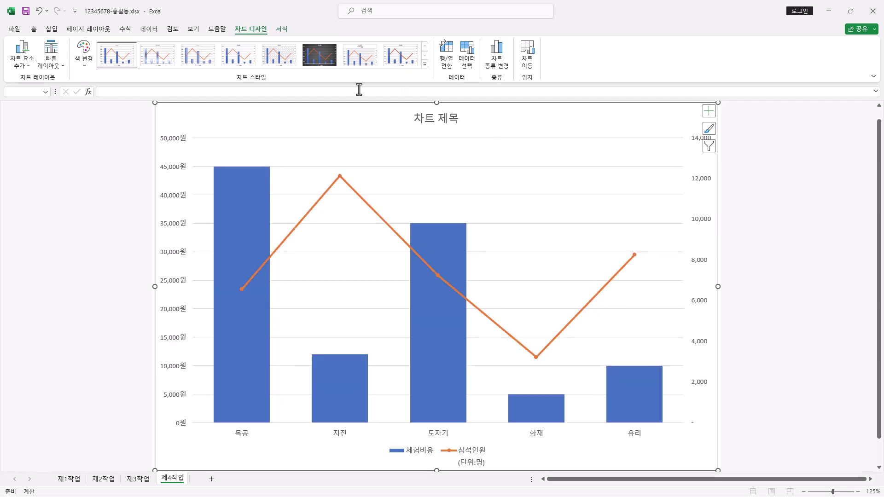
click(281, 29)
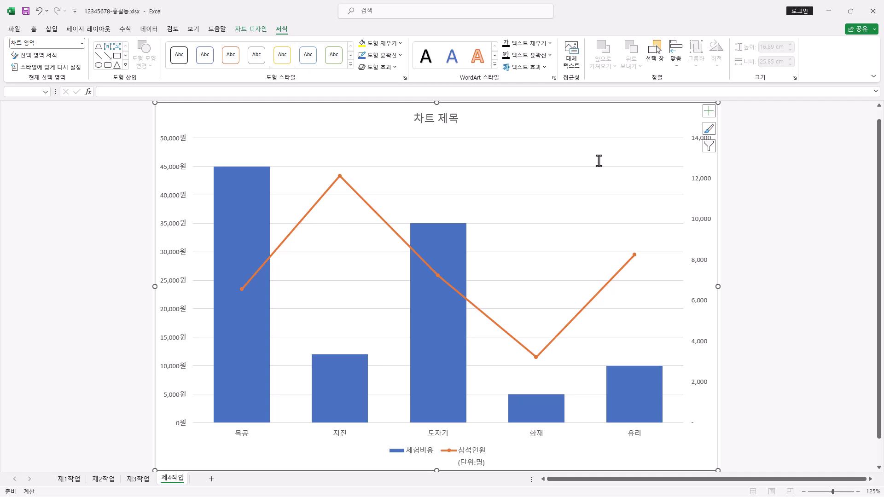